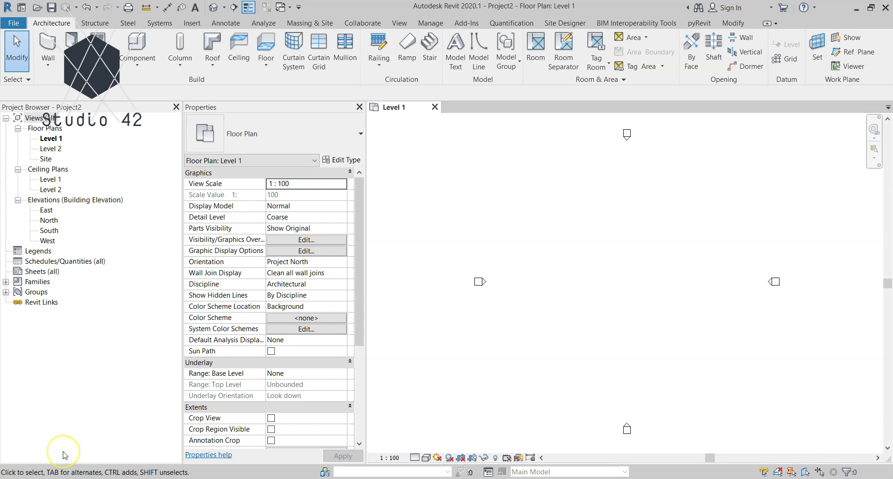
# - Start the wall tool with WA and choose the Exterior - Block on Mtl. Stud type
pyautogui.click(26, 214)
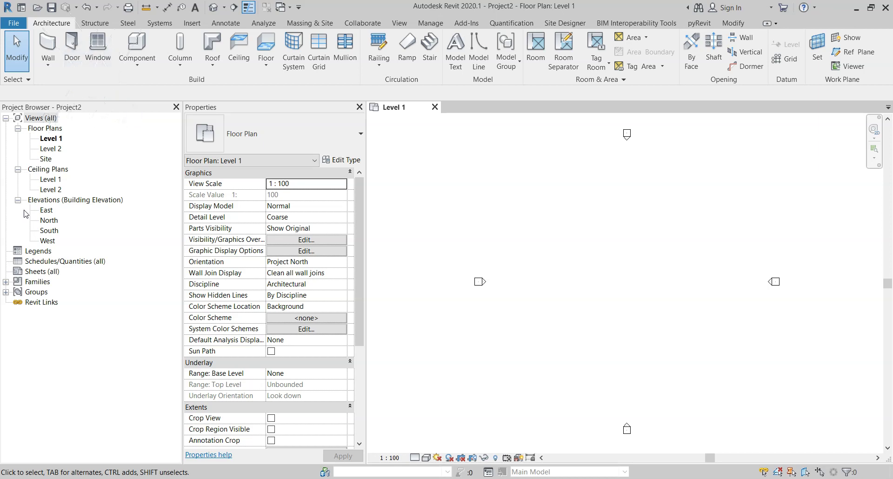
pyautogui.click(22, 210)
pyautogui.click(538, 257)
pyautogui.press('w')
pyautogui.press('a')
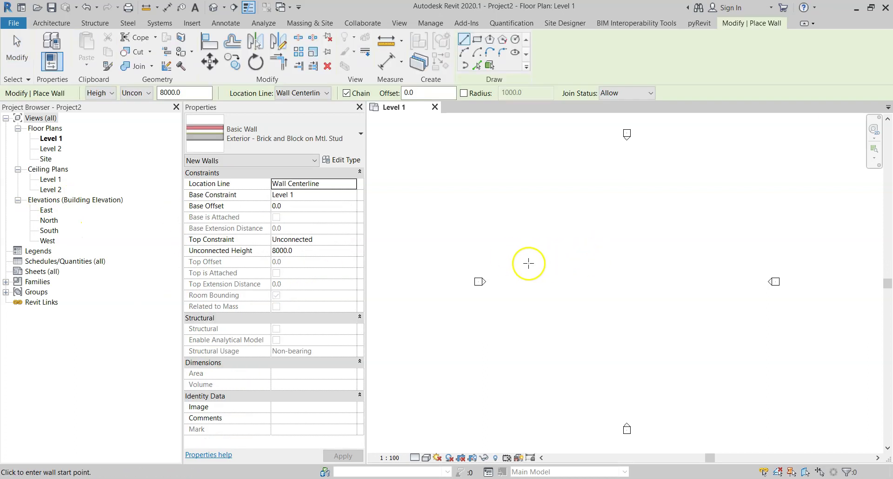
pyautogui.click(267, 134)
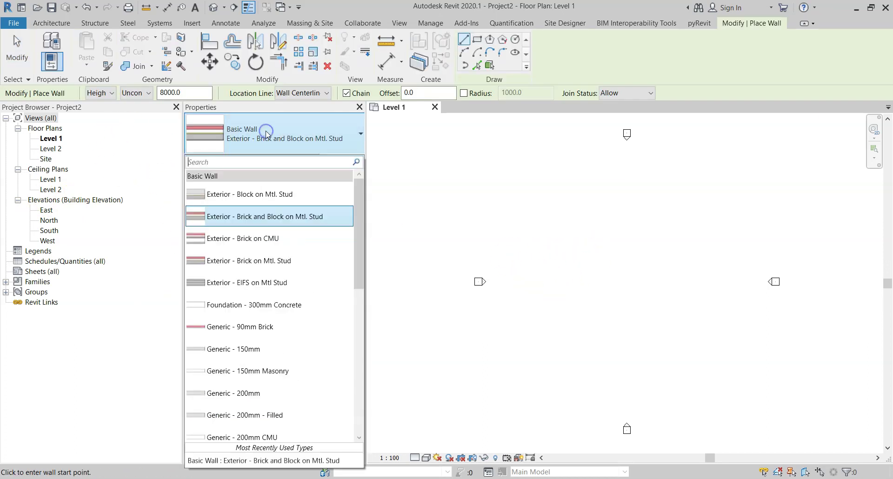
pyautogui.click(267, 134)
pyautogui.click(266, 134)
pyautogui.click(267, 210)
pyautogui.click(266, 195)
# - Draw one straight wall segment on Level 1 between two picked points
pyautogui.scroll(2, 711, 260)
pyautogui.click(430, 272)
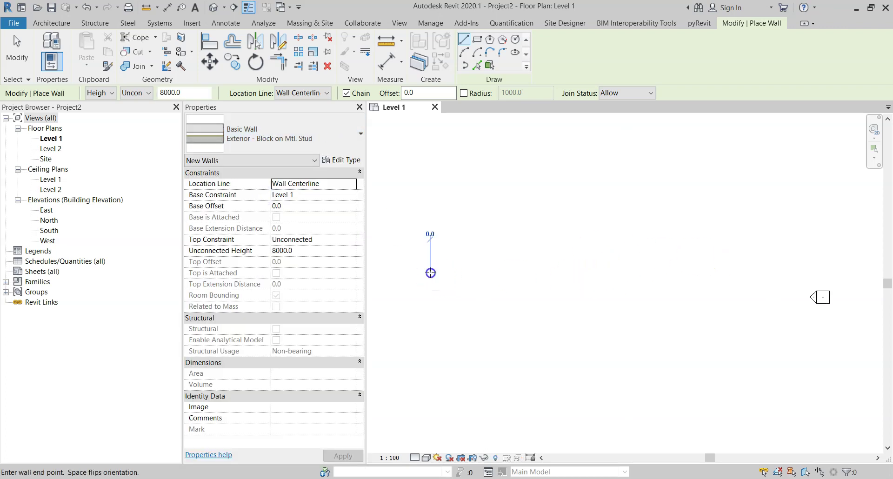
pyautogui.click(550, 269)
pyautogui.press('Escape')
pyautogui.press('Escape')
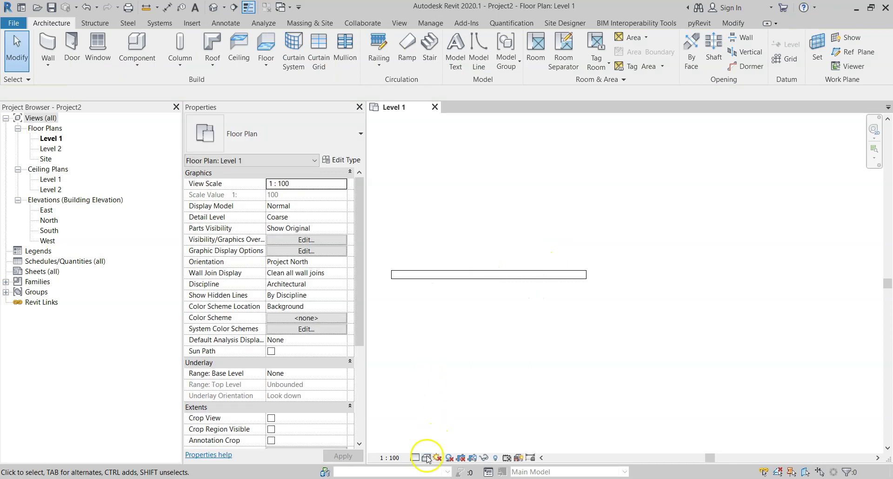
# - Set the plan's detail level to Fine and centre the wall in view
pyautogui.click(420, 458)
pyautogui.click(430, 448)
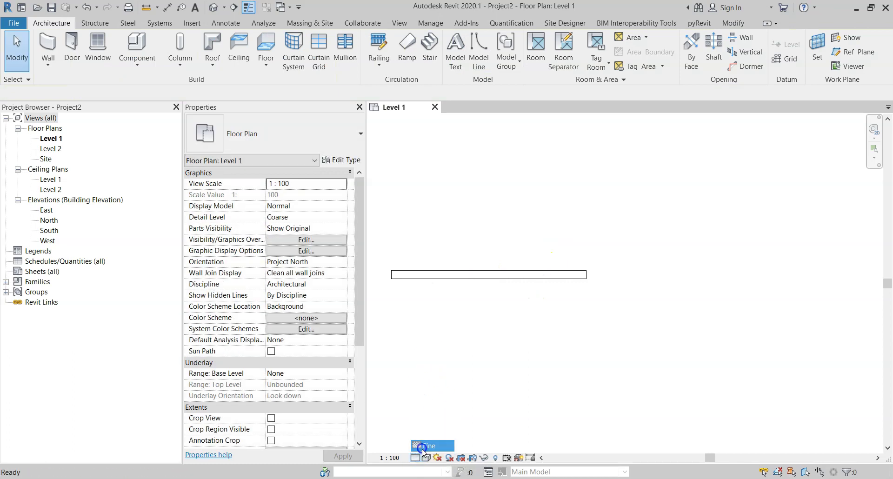
pyautogui.scroll(2, 415, 311)
pyautogui.moveTo(415, 311); pyautogui.dragTo(546, 343, button='middle')
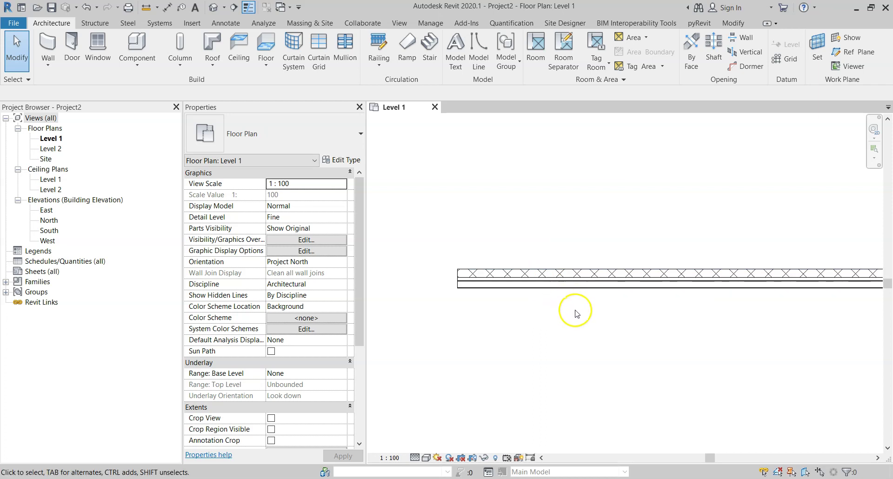
pyautogui.moveTo(575, 314); pyautogui.dragTo(522, 339, button='middle')
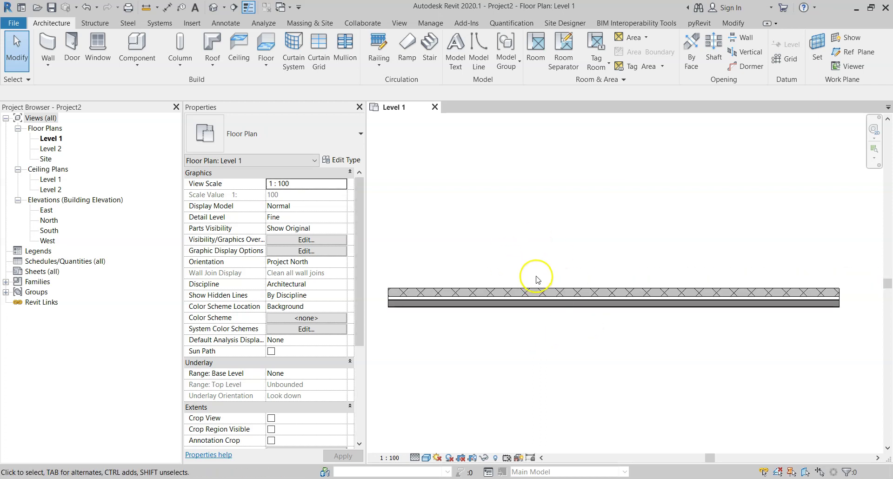
# - Duplicate the selected wall's Exterior - Block on Mtl. Stud type as a new type named 'Test'
pyautogui.click(524, 303)
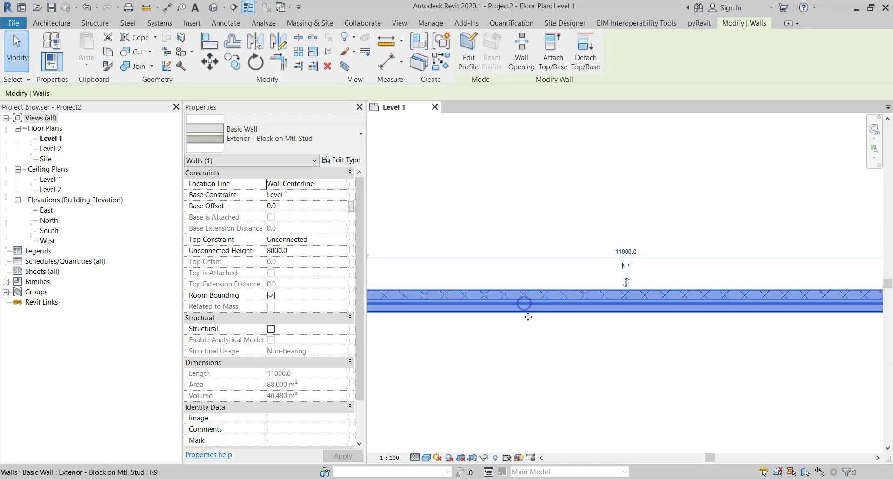
pyautogui.click(329, 161)
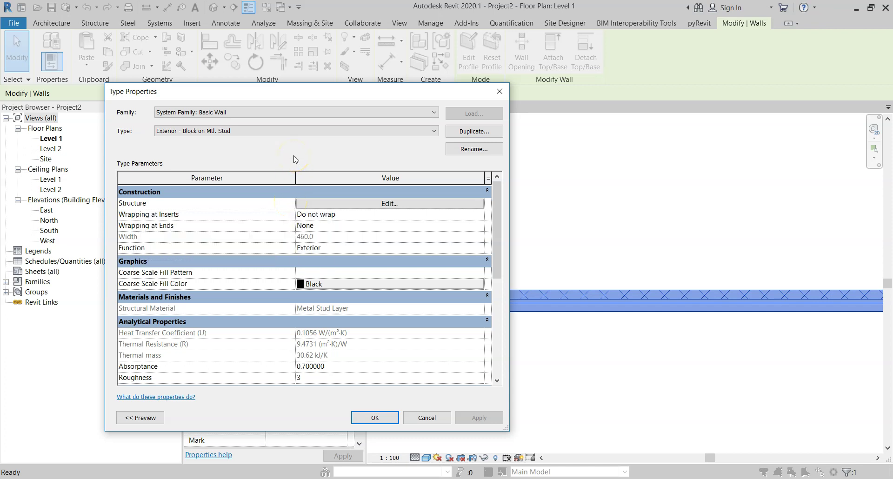
pyautogui.click(300, 145)
pyautogui.click(458, 130)
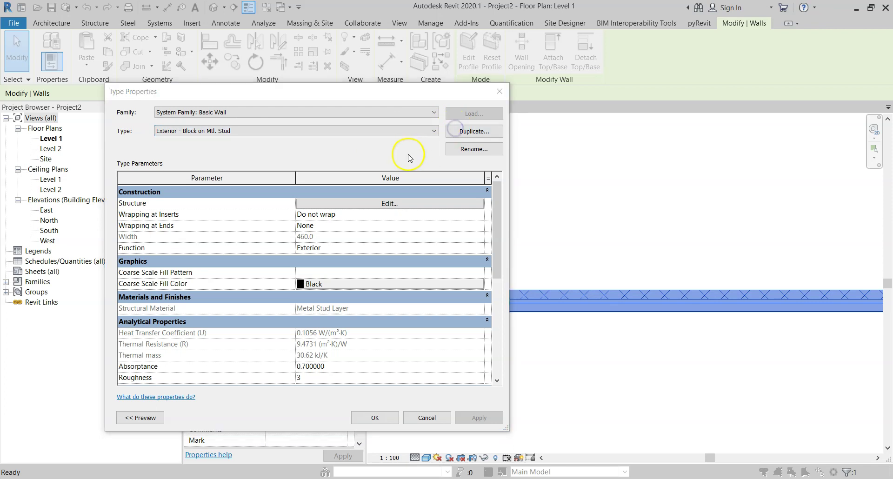
pyautogui.write('Test')
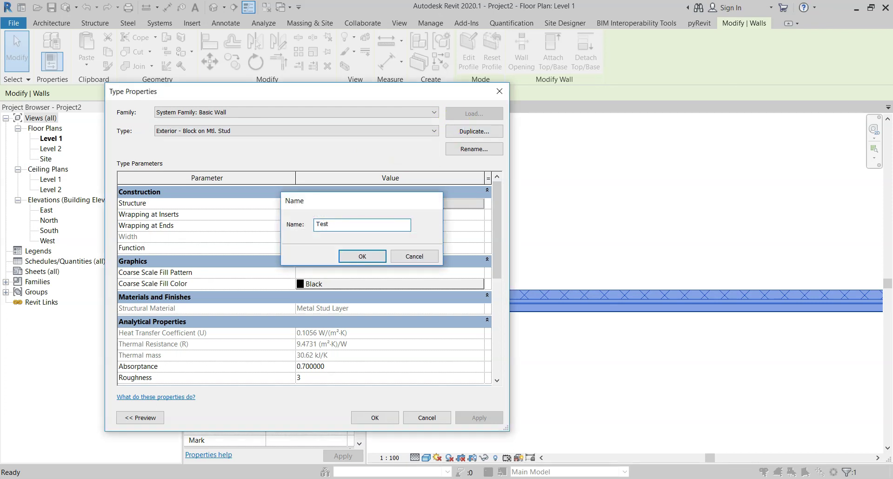
pyautogui.press('Return')
pyautogui.click(350, 121)
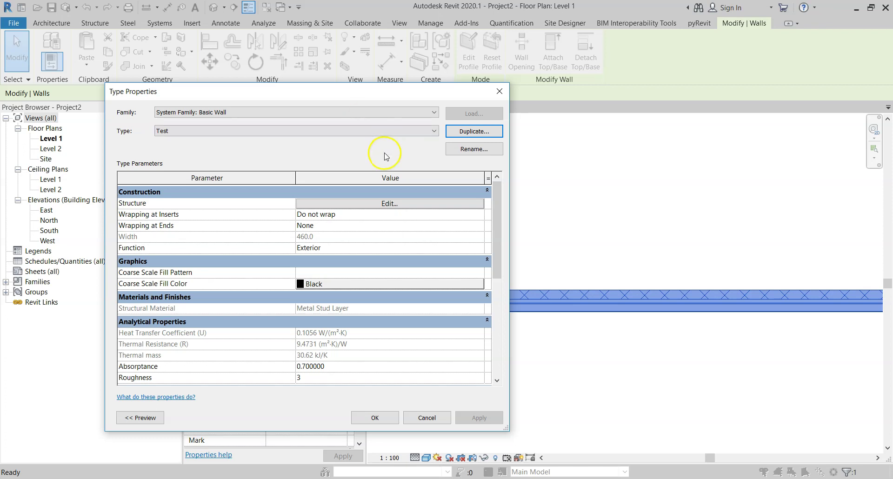
pyautogui.click(339, 204)
# - Enlarge and reposition the Edit Assembly dialog, then select the 152.0 Metal Stud Layer row
pyautogui.moveTo(362, 100); pyautogui.dragTo(577, 53)
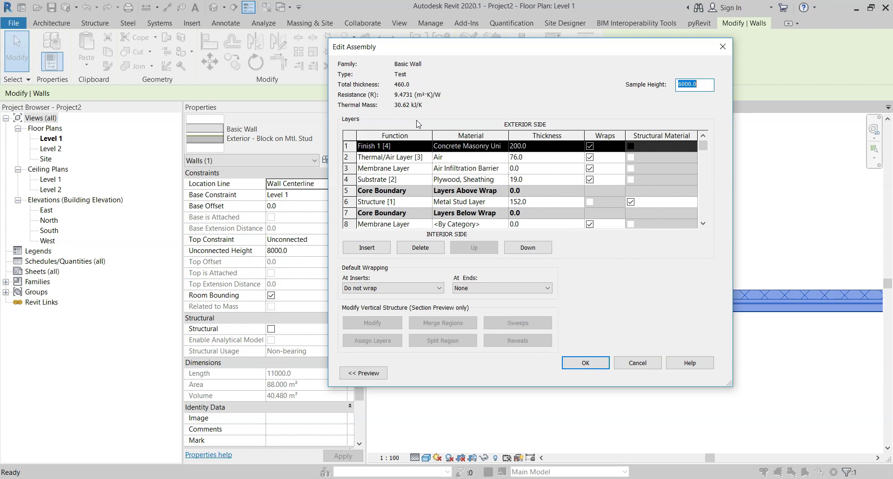
pyautogui.moveTo(728, 385); pyautogui.dragTo(836, 445)
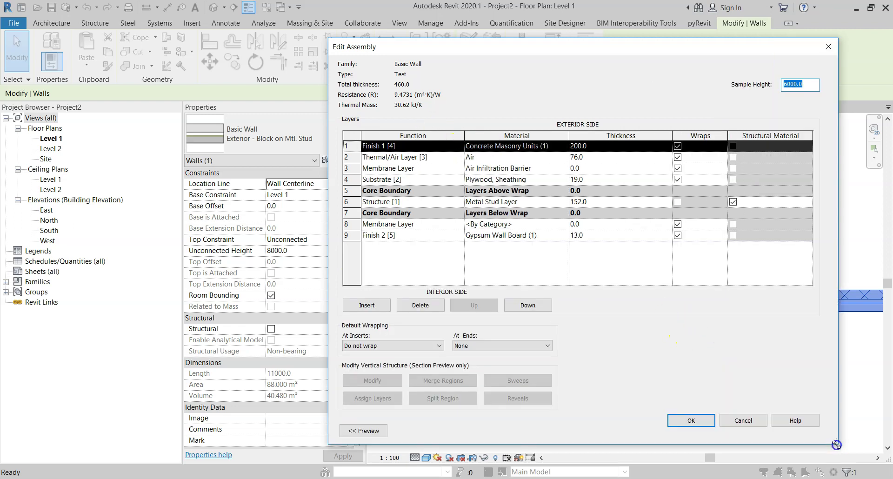
pyautogui.moveTo(583, 51); pyautogui.dragTo(529, 30)
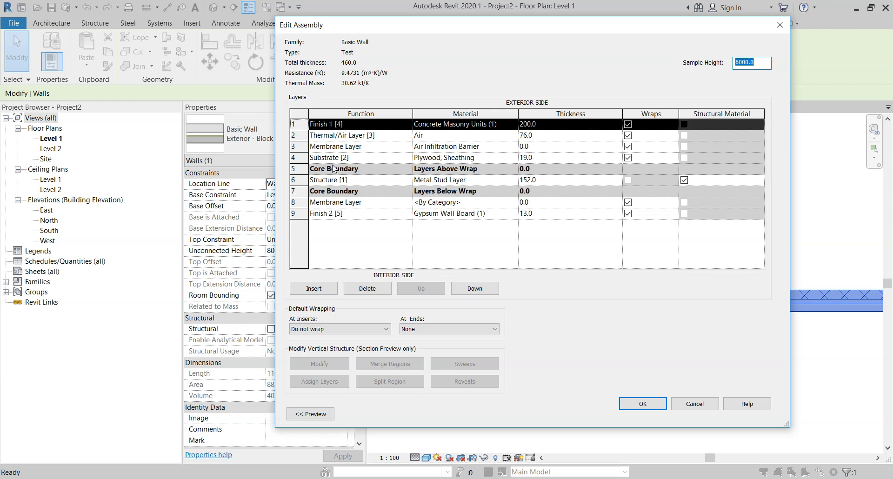
pyautogui.click(348, 165)
pyautogui.click(311, 168)
pyautogui.click(293, 180)
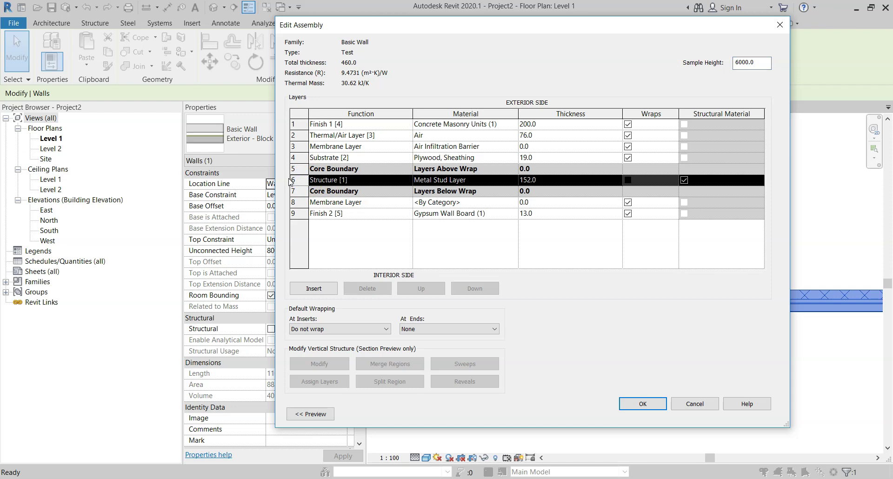
pyautogui.click(290, 158)
pyautogui.click(289, 85)
pyautogui.click(305, 180)
pyautogui.click(428, 289)
pyautogui.click(428, 289)
pyautogui.click(463, 288)
pyautogui.click(307, 202)
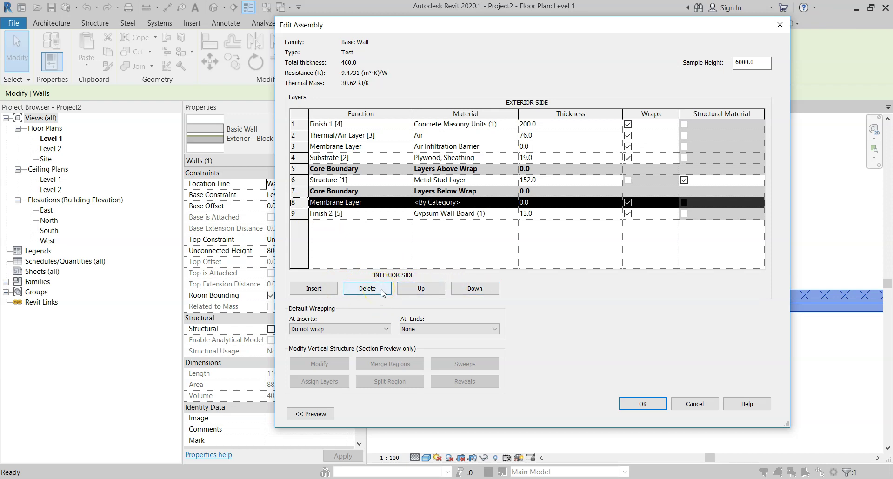
pyautogui.click(456, 283)
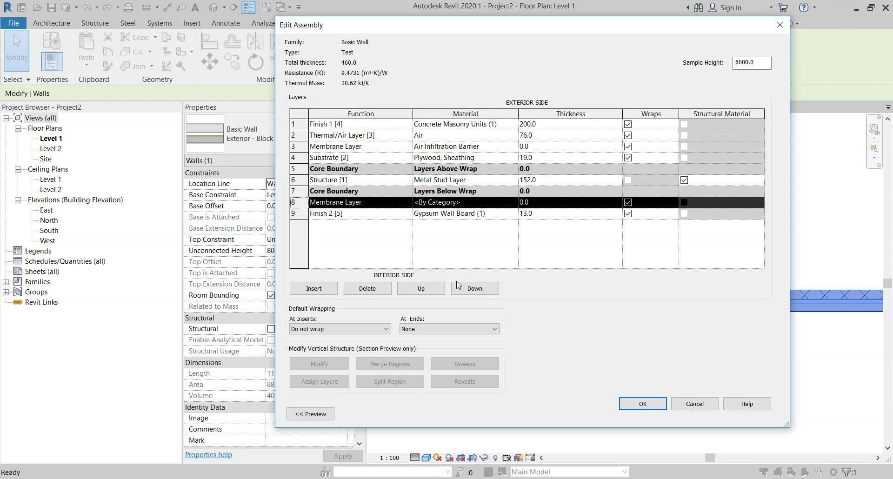
pyautogui.click(301, 203)
pyautogui.click(425, 292)
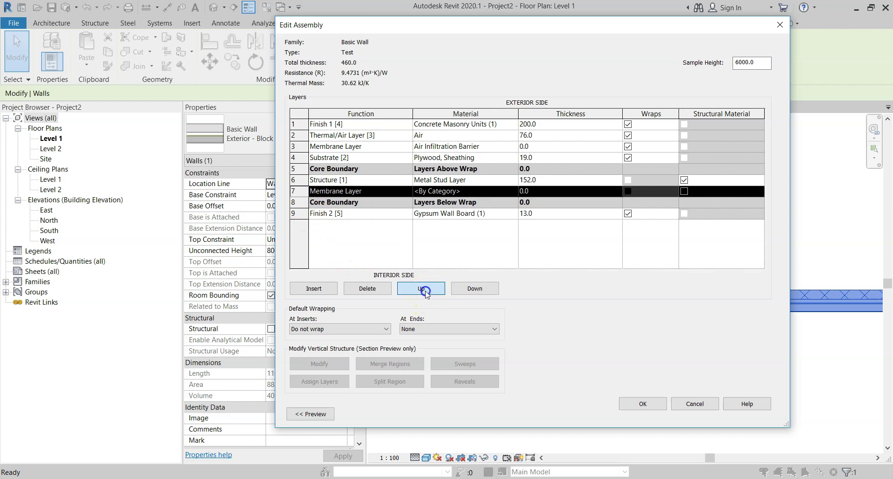
pyautogui.click(425, 290)
pyautogui.click(425, 290)
pyautogui.click(425, 290)
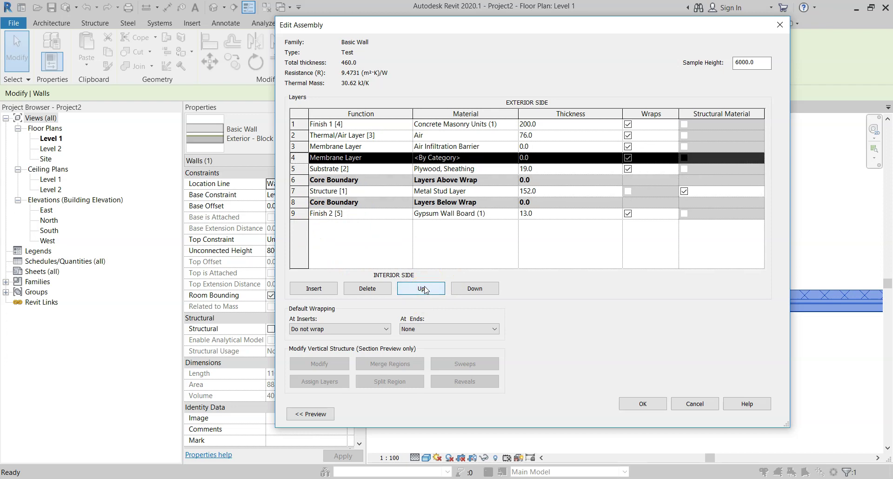
pyautogui.click(463, 289)
pyautogui.click(461, 287)
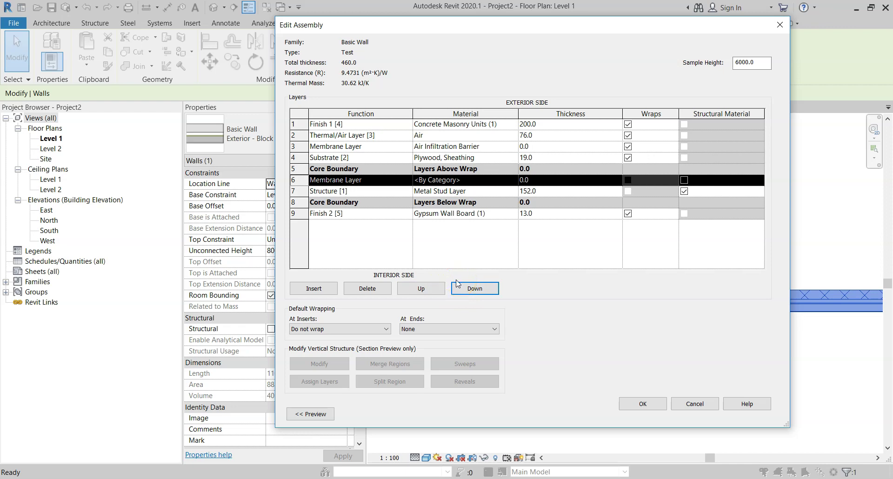
pyautogui.click(477, 290)
pyautogui.click(479, 291)
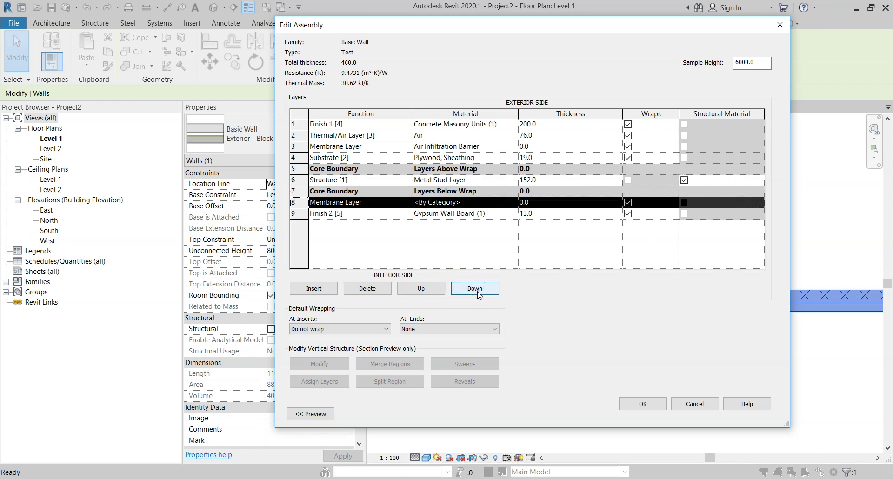
pyautogui.click(475, 285)
pyautogui.click(468, 287)
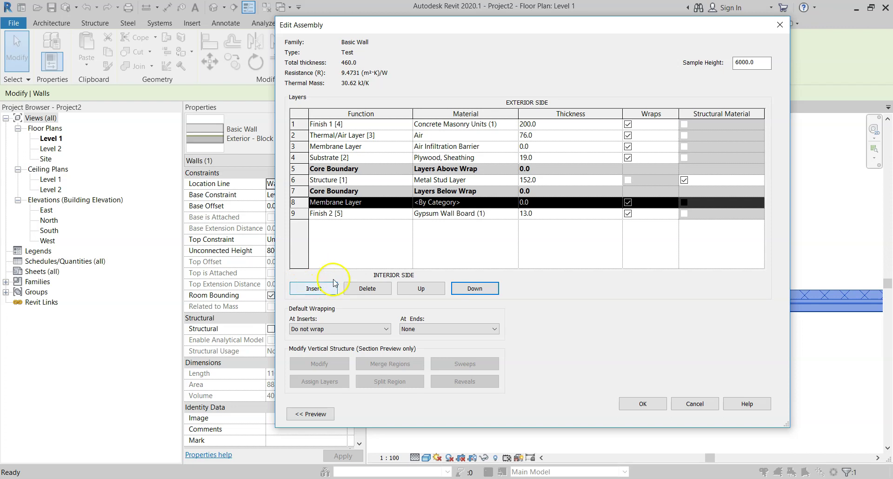
# - Insert a 0.0 Structure [1] layer inside the core, just below the Metal Stud Layer
pyautogui.click(320, 289)
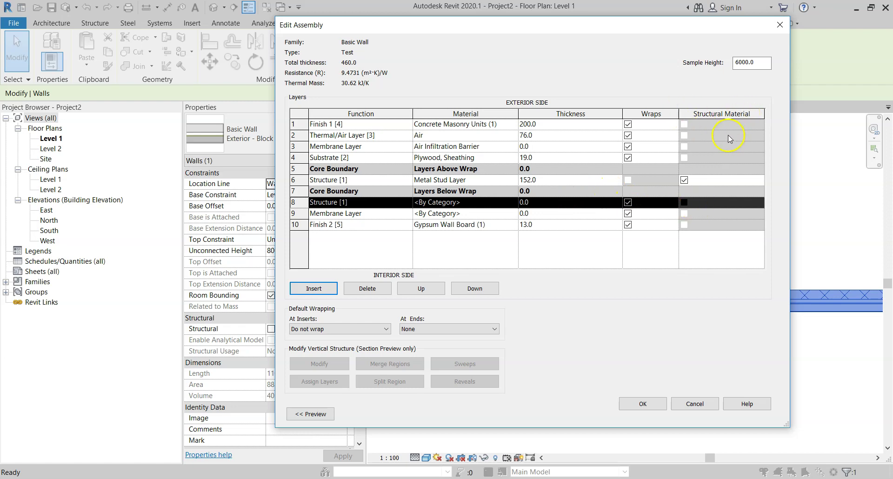
pyautogui.click(441, 296)
pyautogui.click(486, 289)
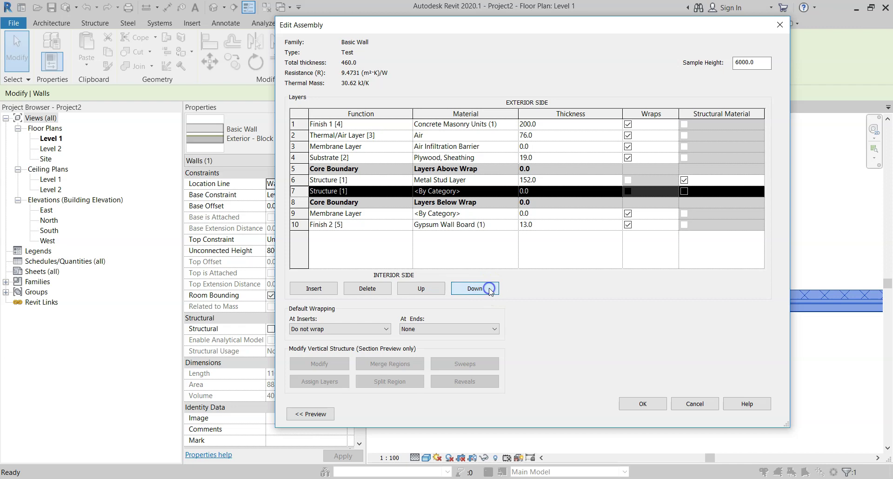
pyautogui.click(488, 290)
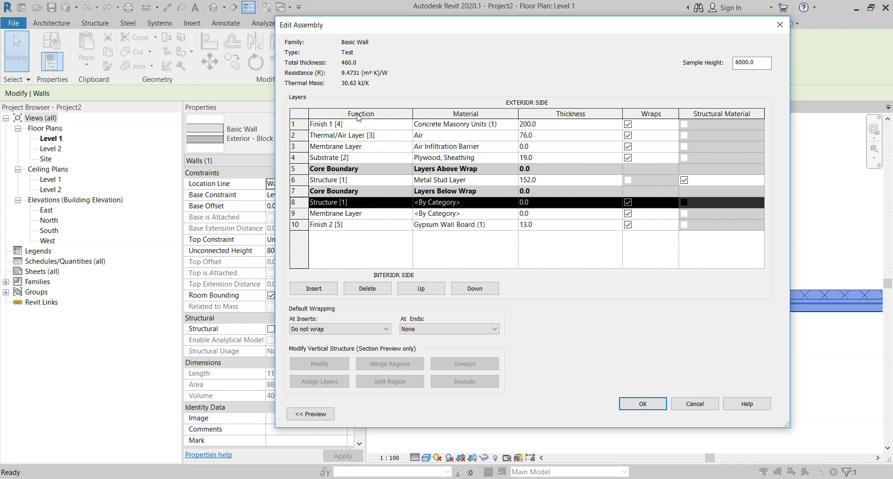
# - Review the first layer's Function options, keeping the outer masonry layer as Structure [1]
pyautogui.click(410, 123)
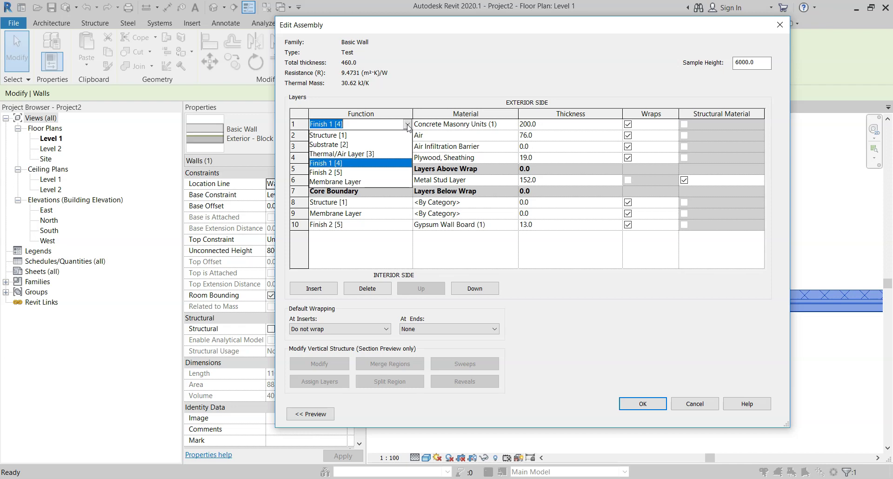
pyautogui.click(387, 127)
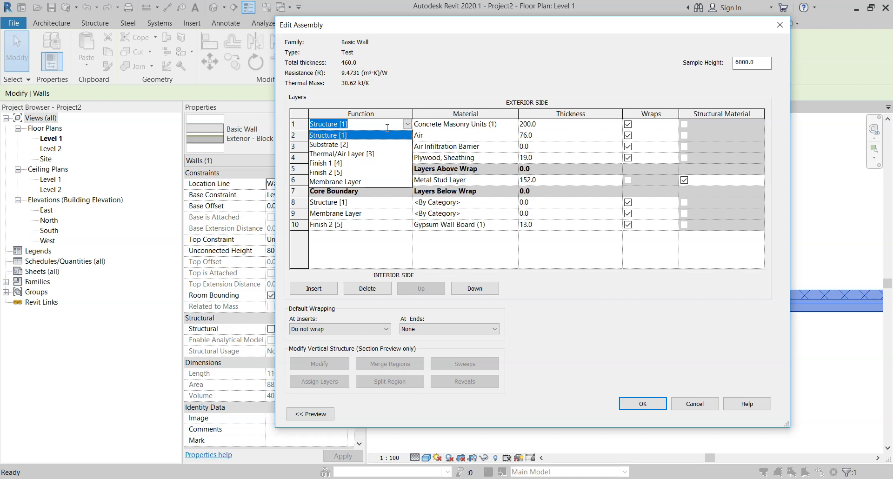
pyautogui.click(444, 103)
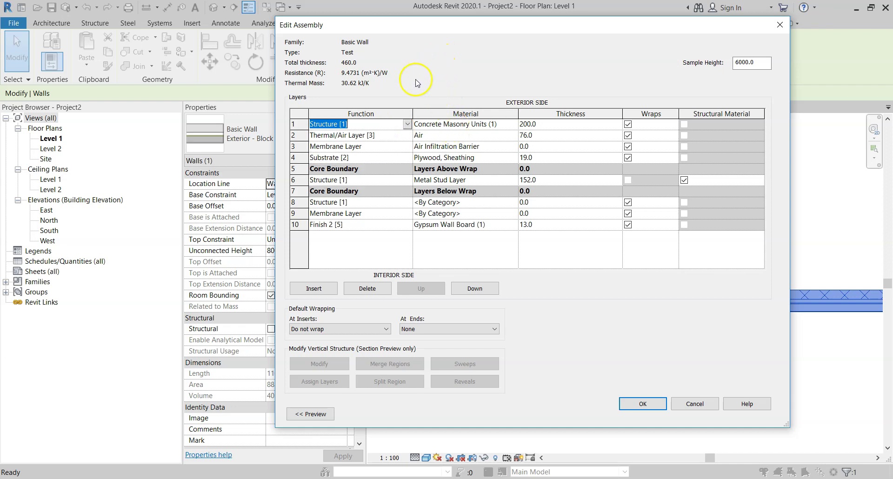
pyautogui.click(428, 185)
pyautogui.click(408, 124)
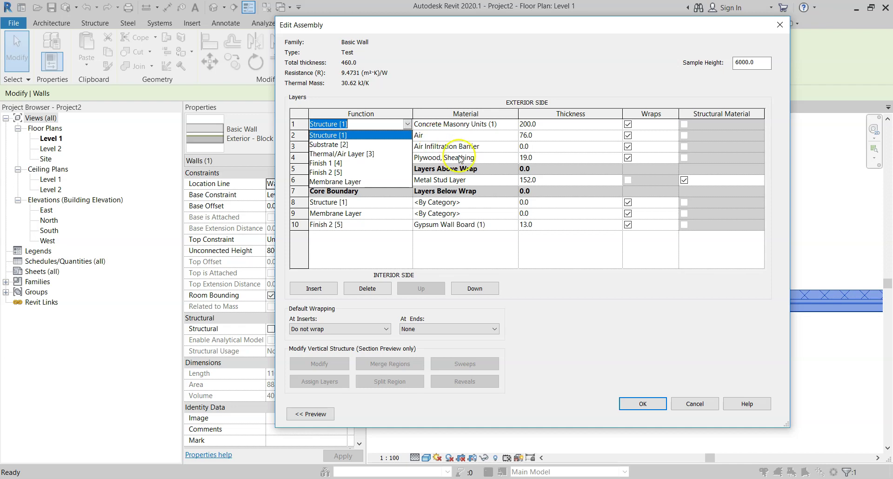
pyautogui.click(379, 222)
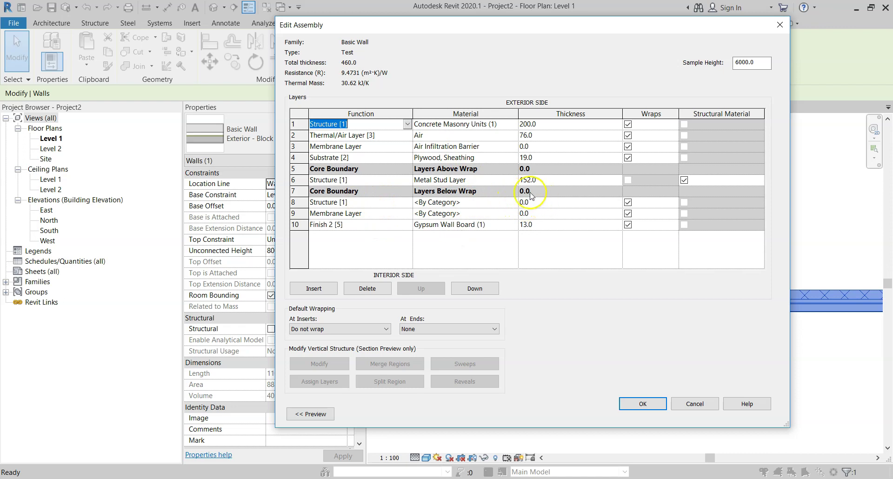
pyautogui.click(649, 403)
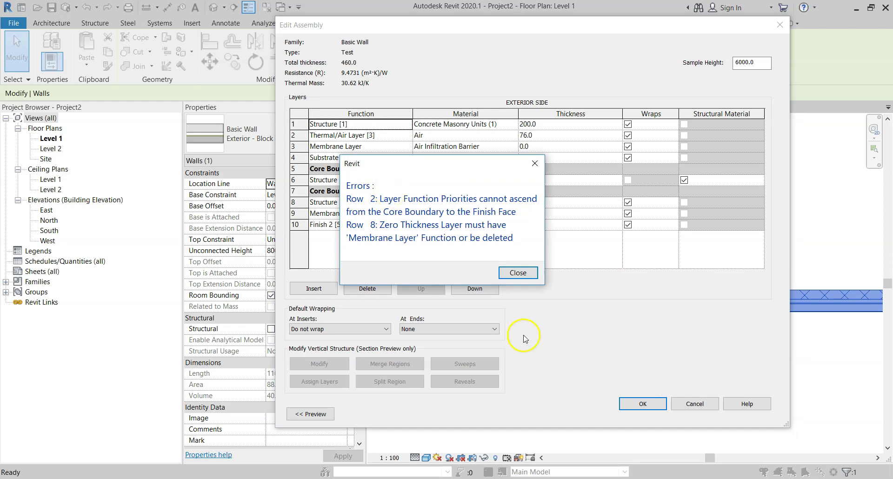
pyautogui.click(534, 277)
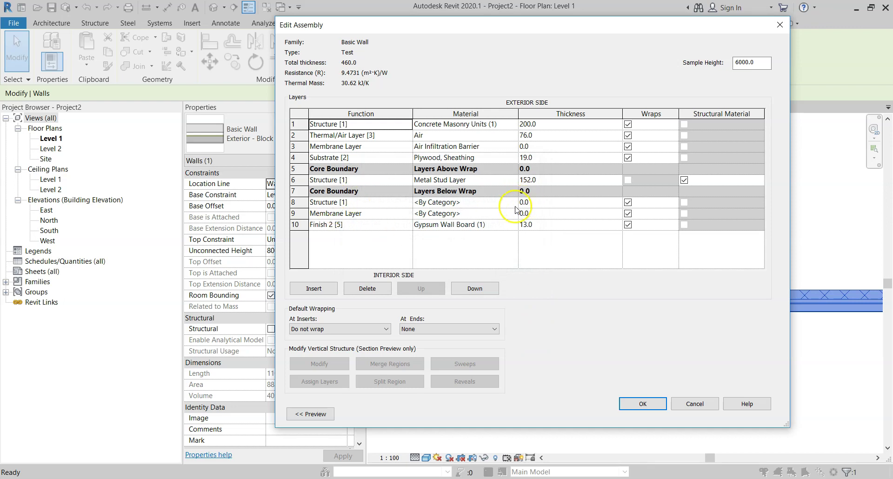
# - Set row 8's Structure layer thickness to 100, making 560.0 total, and try accepting
pyautogui.click(562, 202)
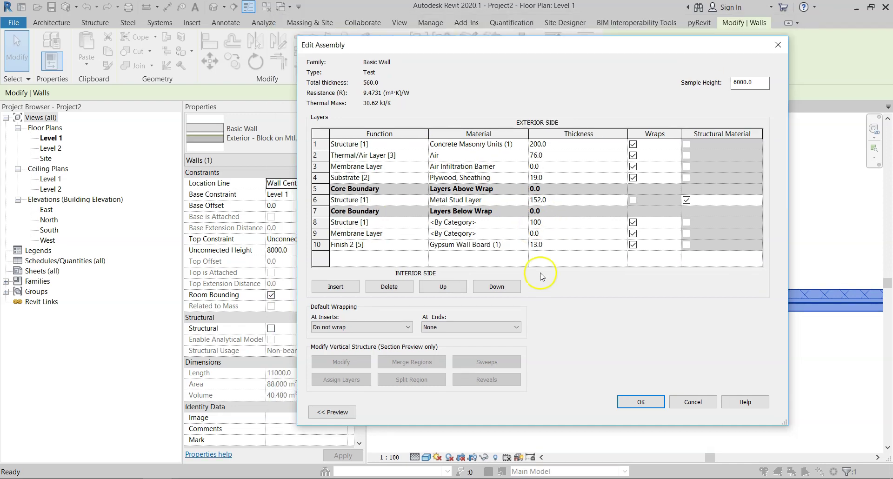
pyautogui.click(640, 402)
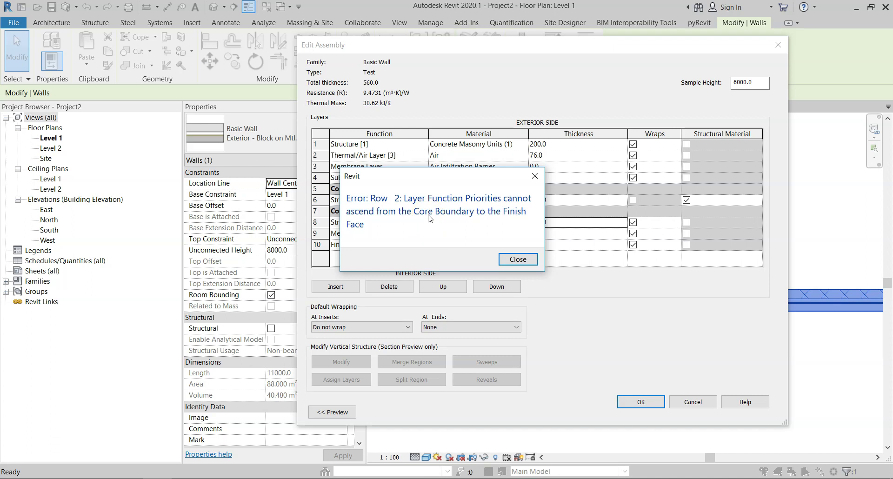
# - Move the function-priority error off the layer table and dismiss it
pyautogui.moveTo(468, 176); pyautogui.dragTo(612, 239)
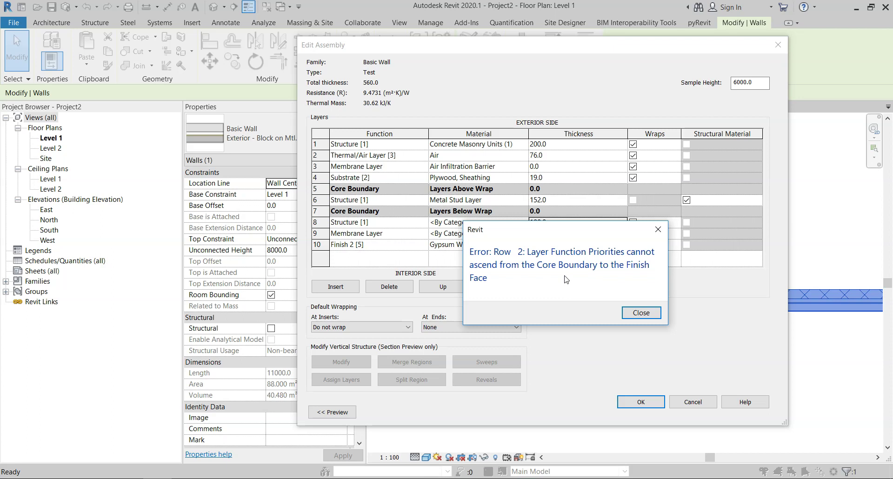
pyautogui.click(584, 280)
pyautogui.click(659, 232)
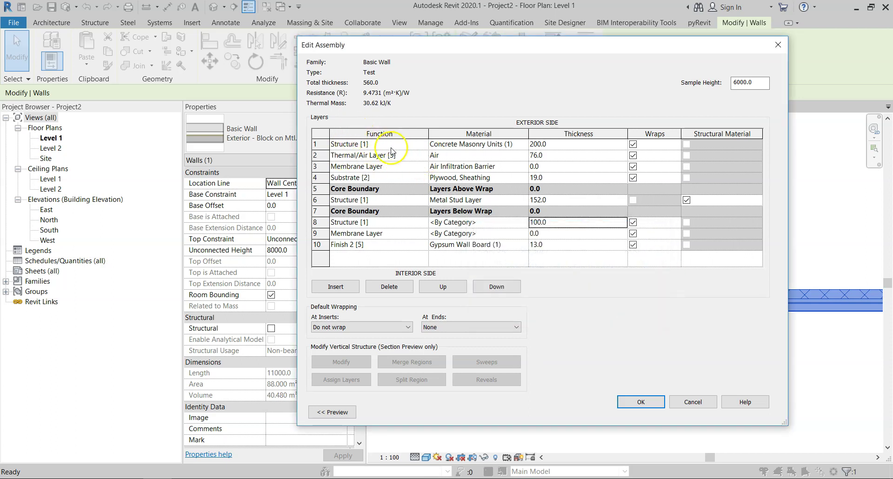
pyautogui.click(390, 164)
# - Retry accepting the layers and dismiss the reappearing row 2 function-priority error
pyautogui.click(641, 402)
pyautogui.moveTo(473, 186); pyautogui.dragTo(680, 149)
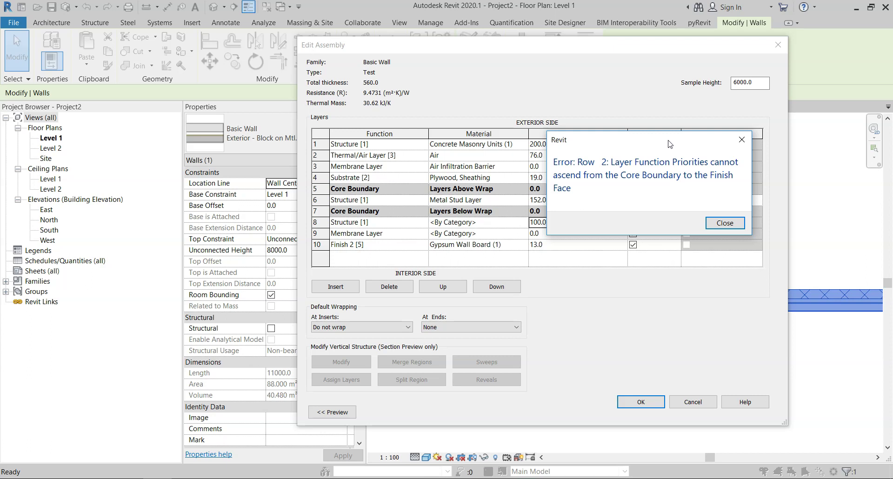
pyautogui.press('Return')
pyautogui.click(382, 159)
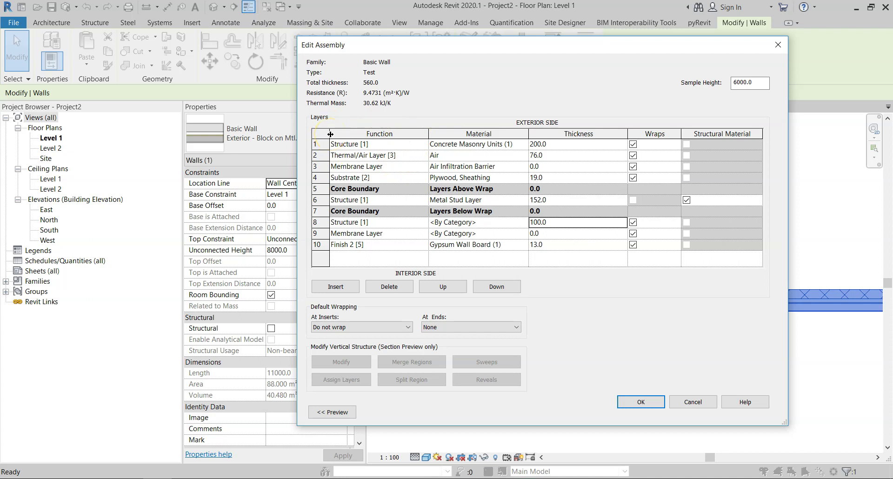
# - Change the outer Concrete Masonry Units layer to Finish 1 [4] and accept the assembly
pyautogui.click(424, 145)
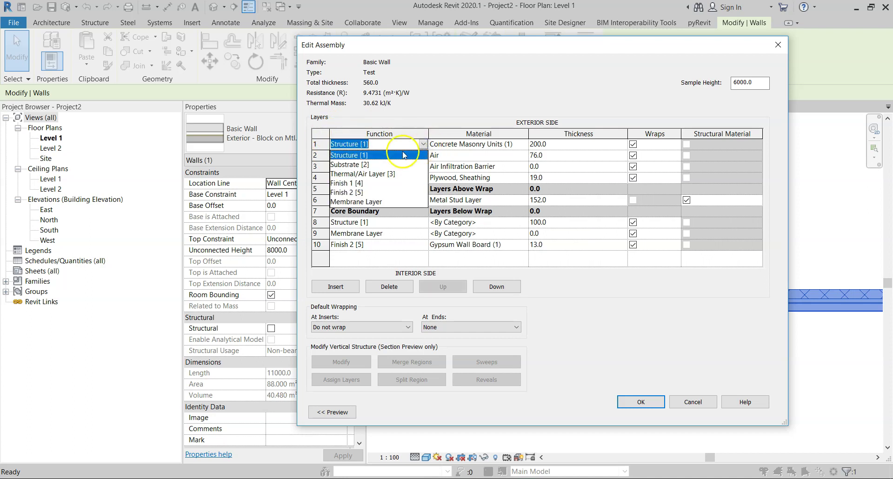
pyautogui.click(346, 182)
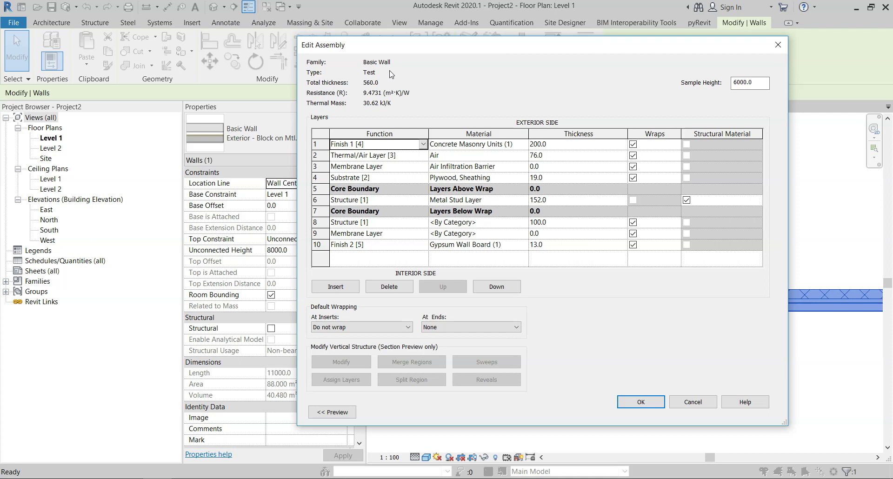
pyautogui.click(637, 403)
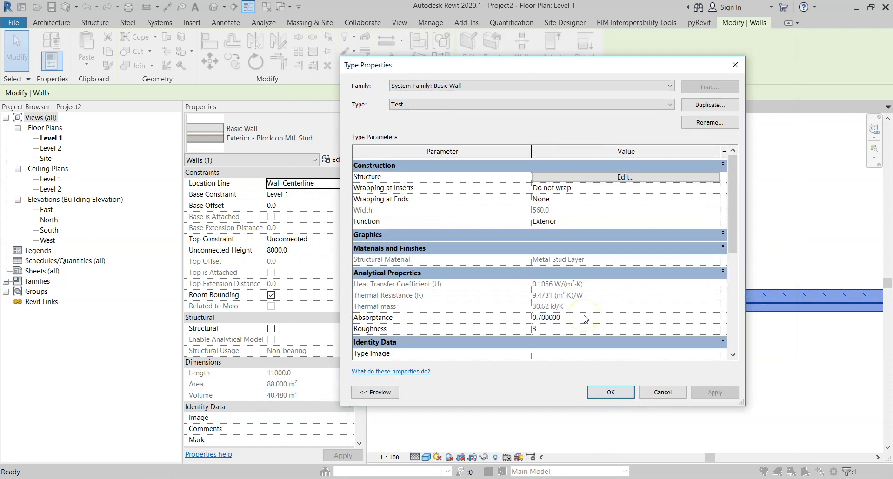
# - Reopen and enlarge Edit Assembly, then change row 8's 100-thick layer to Substrate [2]
pyautogui.click(557, 177)
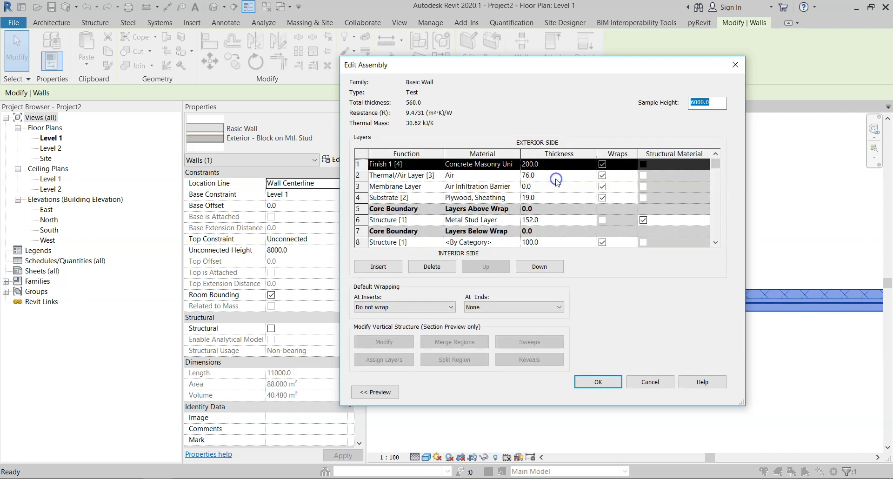
pyautogui.scroll(-1, 433, 191)
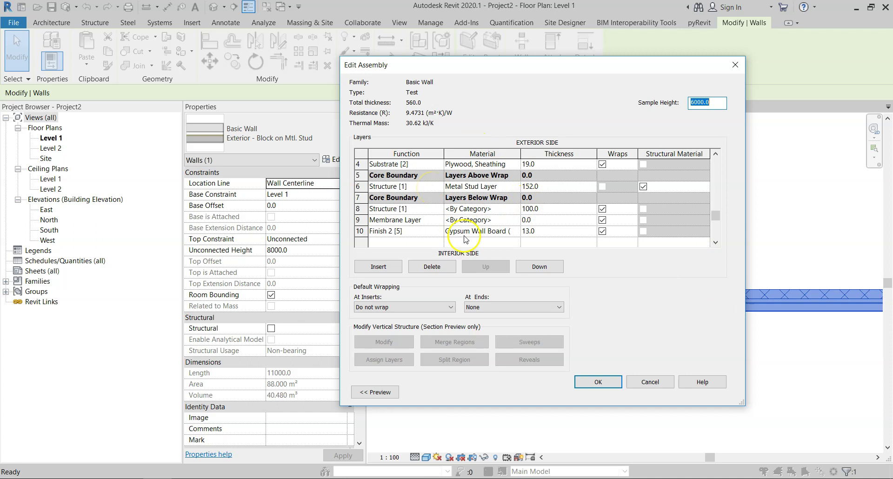
pyautogui.moveTo(741, 403); pyautogui.dragTo(888, 477)
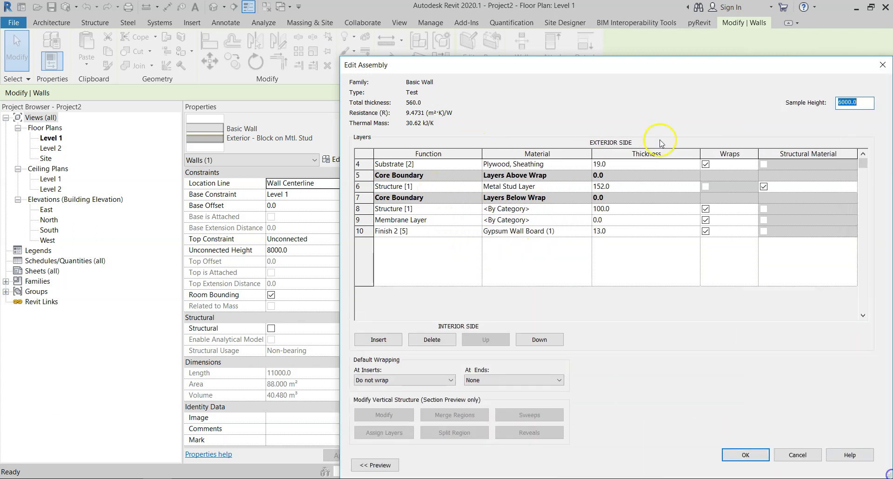
pyautogui.moveTo(610, 68); pyautogui.dragTo(504, 29)
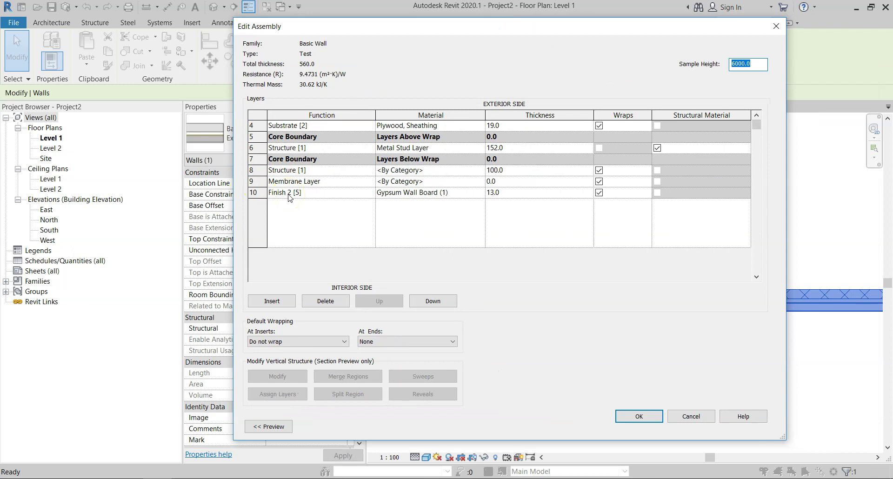
pyautogui.click(275, 183)
pyautogui.click(305, 171)
pyautogui.click(370, 171)
pyautogui.click(371, 170)
pyautogui.click(293, 186)
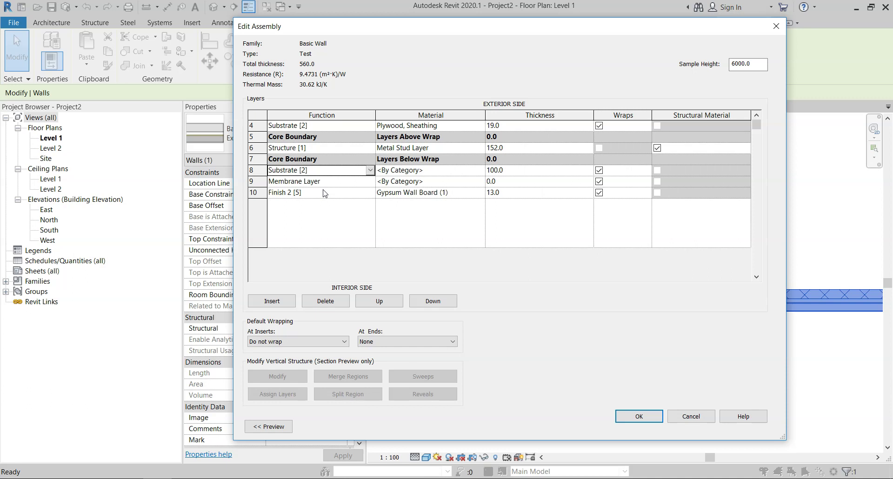
# - Accept the Substrate [2] change and reopen the Test wall's Edit Assembly dialog
pyautogui.click(632, 417)
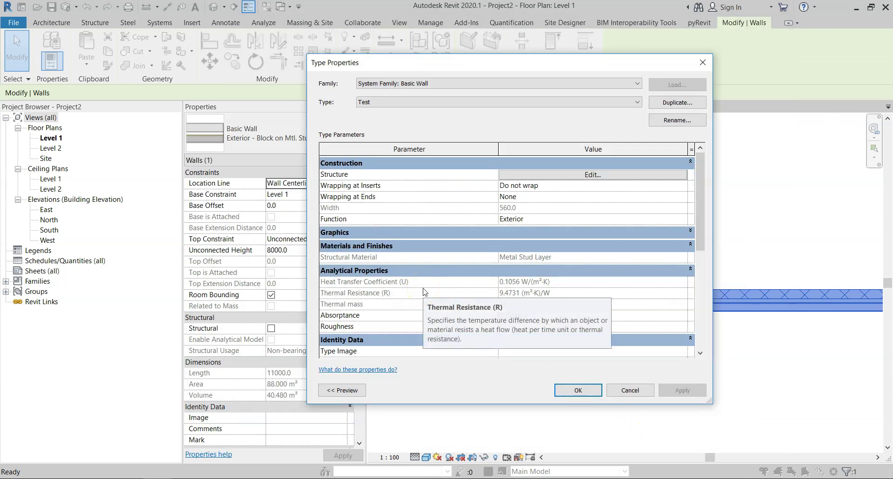
pyautogui.click(638, 174)
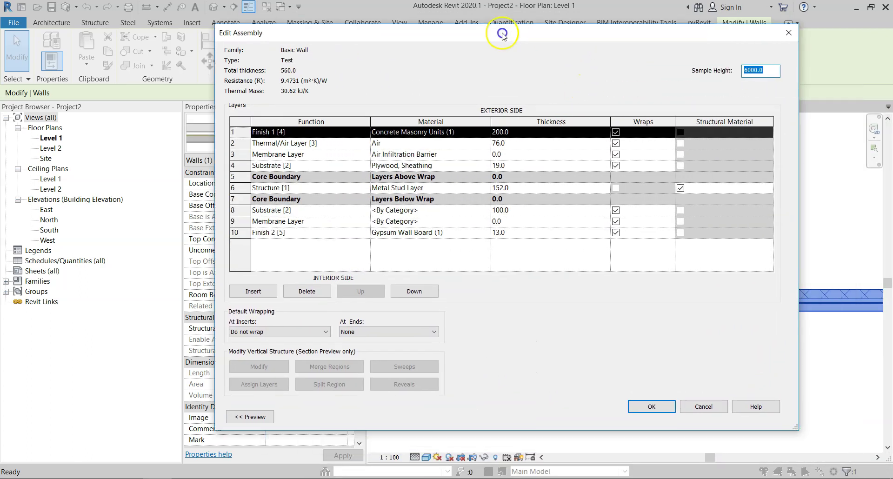
pyautogui.moveTo(502, 33); pyautogui.dragTo(495, 31)
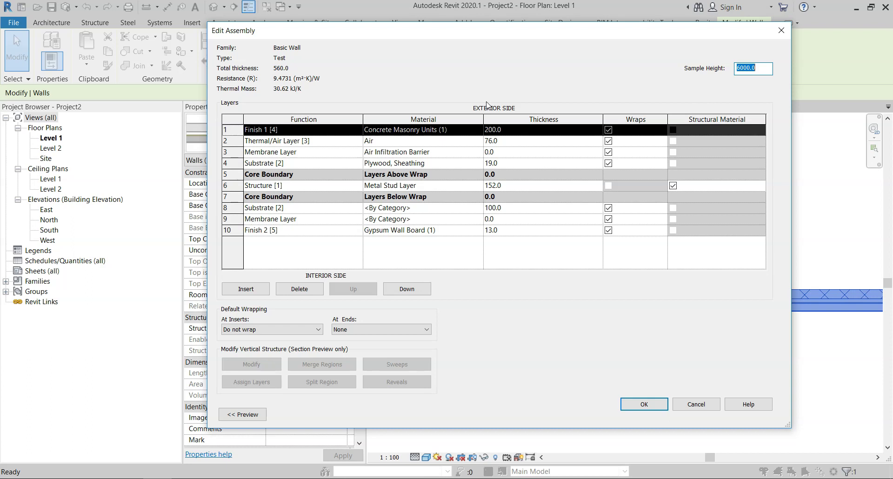
# - Make row 2 a 76.0 Thermal/Air Layer [3] with Air as its material
pyautogui.click(515, 101)
pyautogui.click(316, 141)
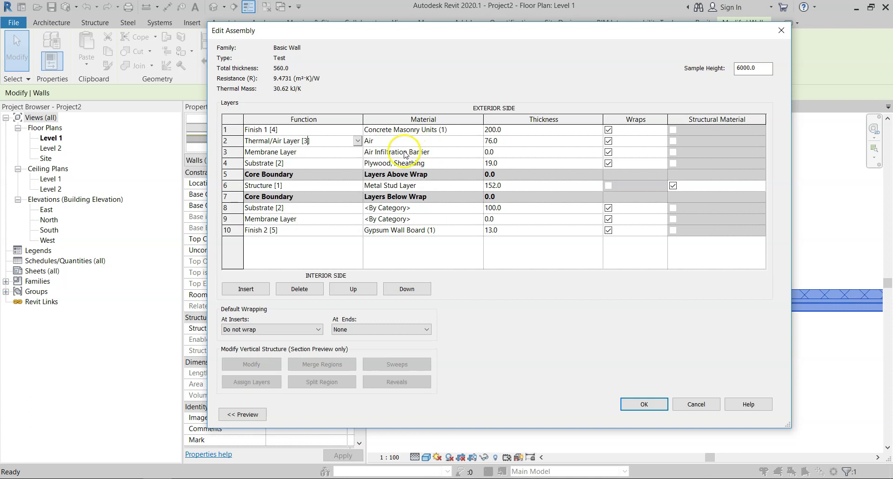
# - Enter Air as row 3's Membrane Layer material, correcting the invalid entry
pyautogui.click(442, 152)
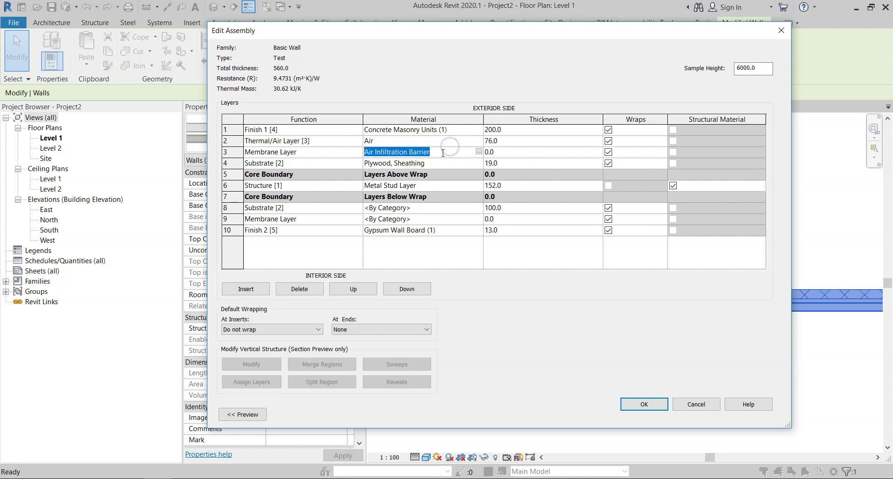
pyautogui.write('Air')
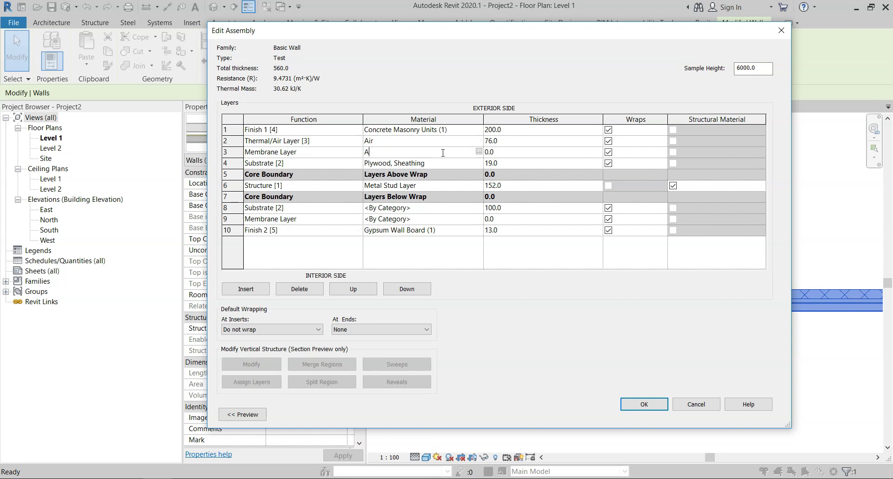
pyautogui.click(526, 153)
pyautogui.click(448, 153)
pyautogui.click(448, 153)
pyautogui.press('BackSpace')
pyautogui.click(487, 263)
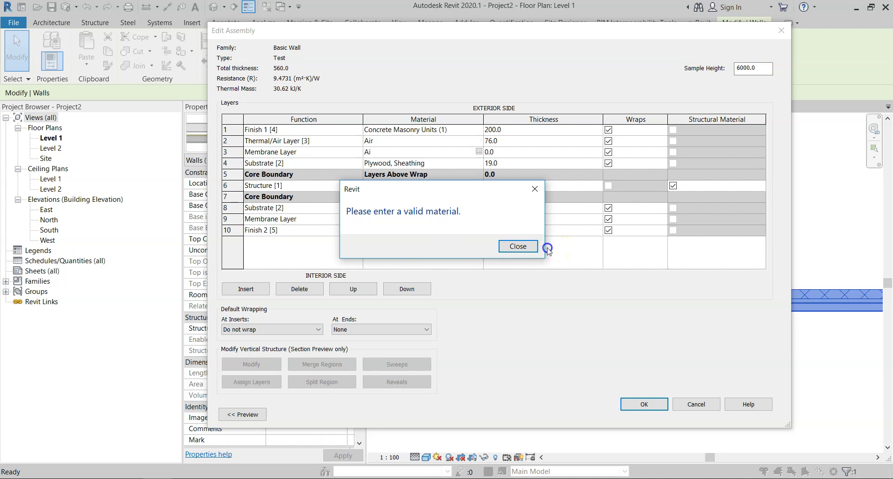
pyautogui.click(518, 246)
pyautogui.write('r')
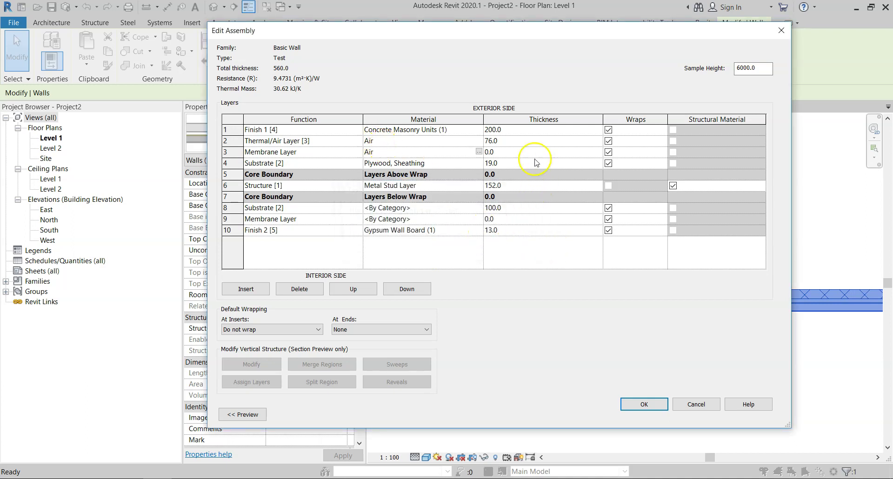
pyautogui.press('Tab')
# - Bring up the Material Browser from row 3's Material cell
pyautogui.click(490, 146)
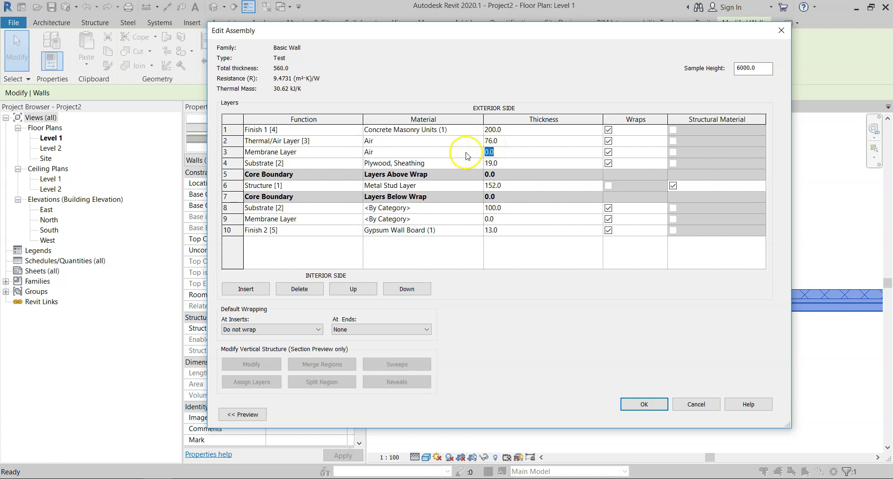
pyautogui.click(478, 152)
pyautogui.click(478, 152)
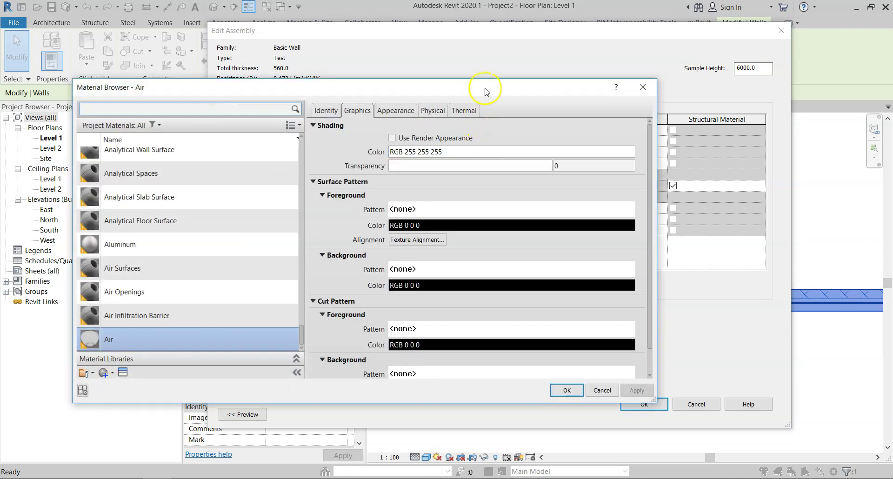
# - Pick System-Zones in the Material Browser list and confirm it for the Membrane Layer
pyautogui.moveTo(484, 92); pyautogui.dragTo(528, 209)
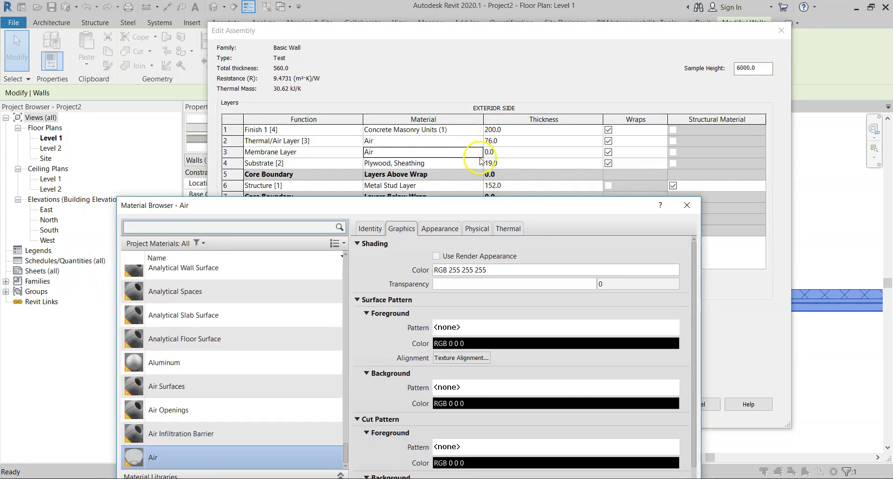
pyautogui.moveTo(503, 205); pyautogui.dragTo(568, 77)
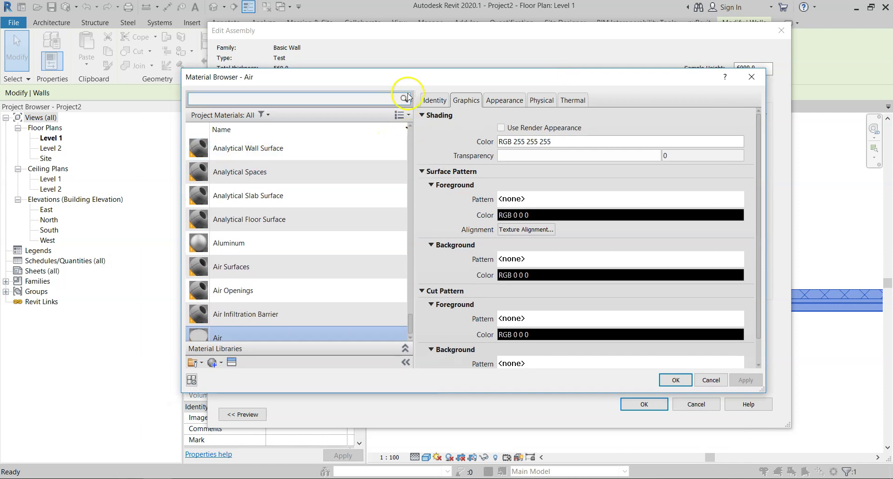
pyautogui.moveTo(411, 321)
pyautogui.mouseDown()
pyautogui.moveTo(400, 289)
pyautogui.moveTo(400, 119)
pyautogui.moveTo(420, 275)
pyautogui.moveTo(413, 324)
pyautogui.mouseUp()
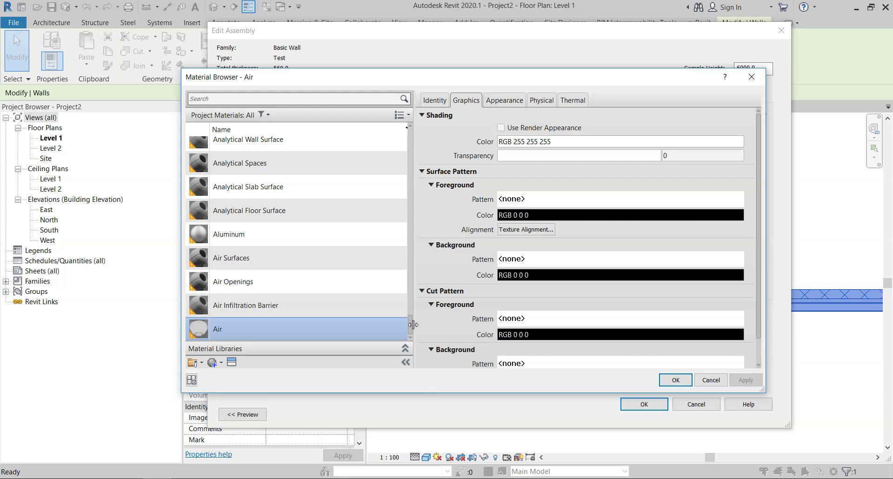
pyautogui.scroll(5, 386, 260)
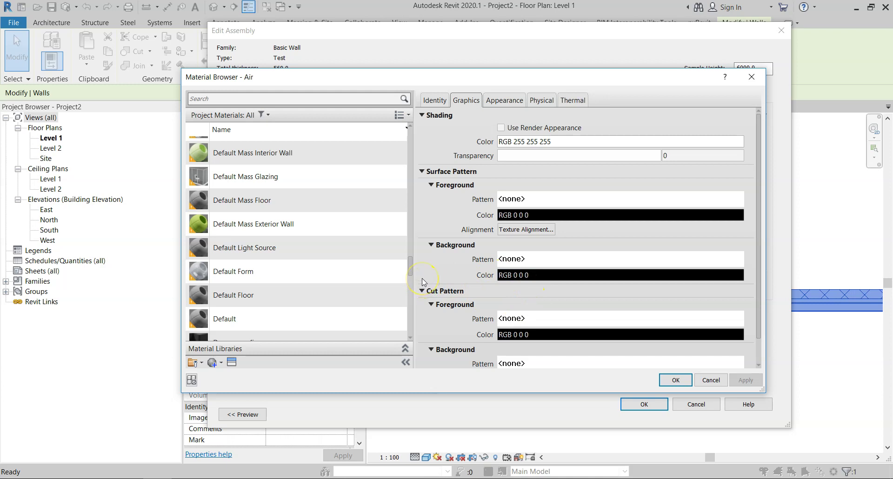
pyautogui.moveTo(410, 268); pyautogui.dragTo(397, 177)
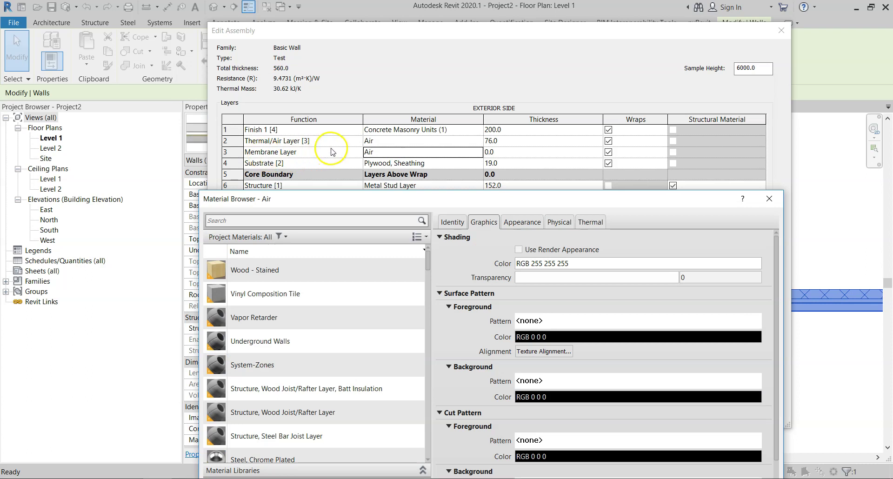
pyautogui.moveTo(432, 201); pyautogui.dragTo(427, 118)
pyautogui.click(315, 284)
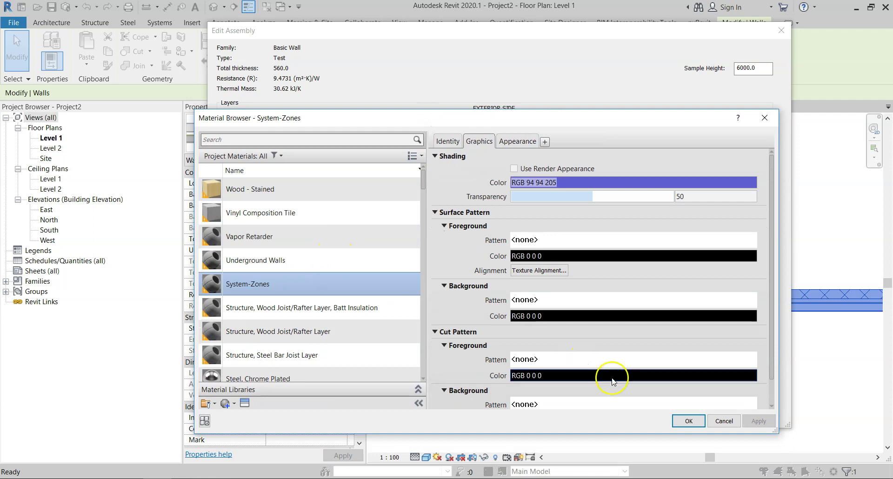
pyautogui.click(689, 421)
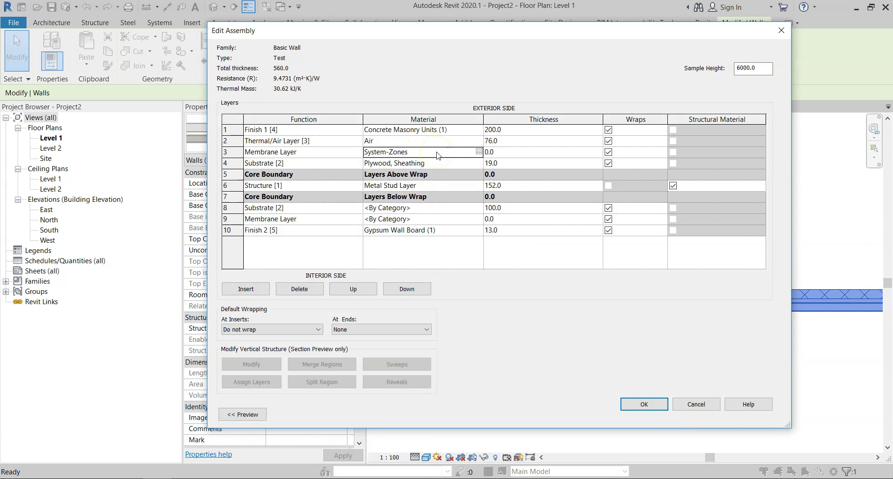
# - Reopen the Membrane Layer's Material Browser and look through the material library options
pyautogui.click(478, 151)
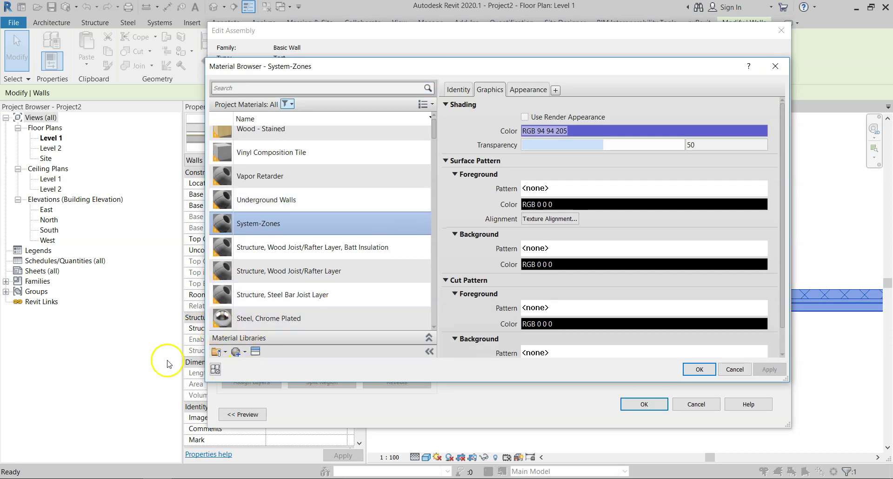
pyautogui.click(225, 353)
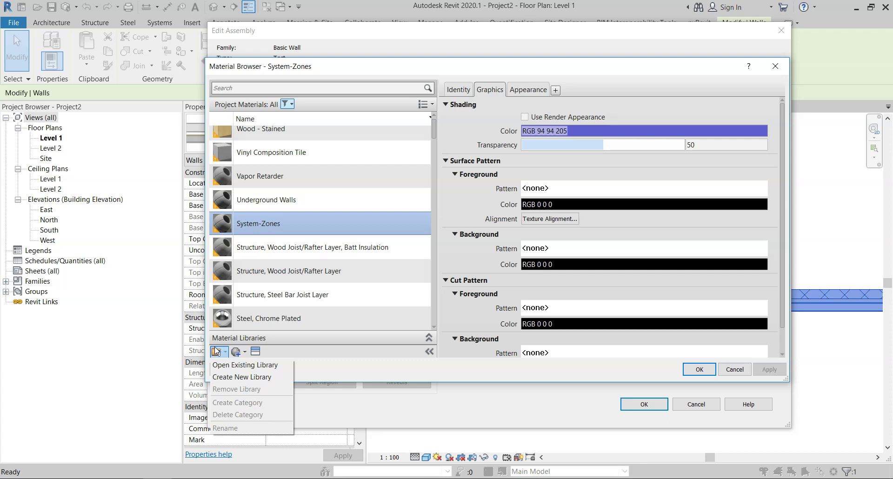
pyautogui.click(214, 349)
pyautogui.click(238, 352)
# - Use the Create/Duplicate Material menu to add a Default New Material
pyautogui.click(244, 353)
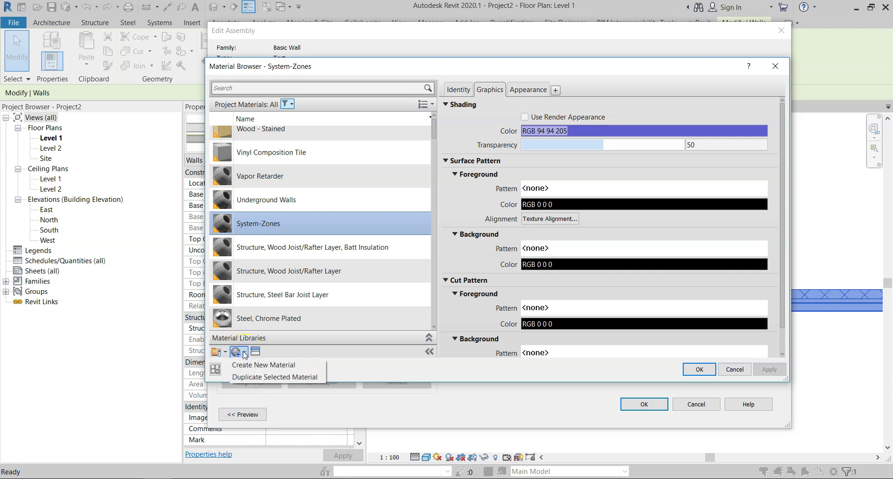
pyautogui.click(251, 366)
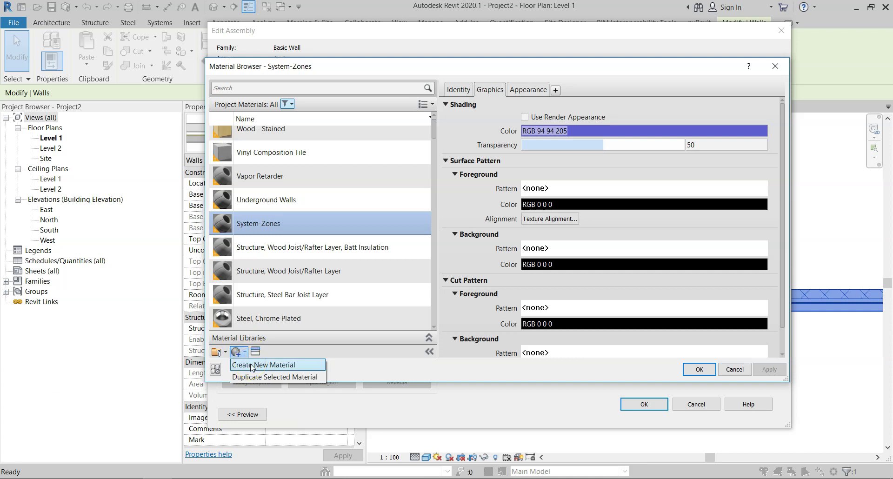
pyautogui.click(255, 378)
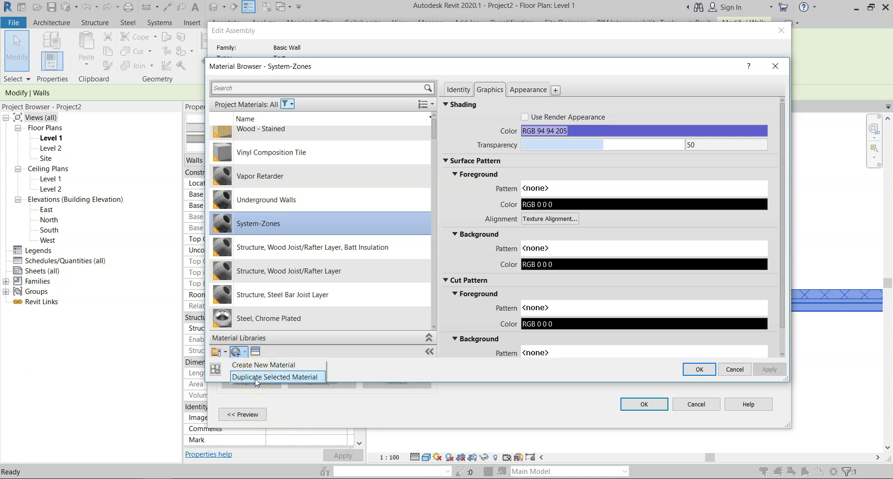
pyautogui.click(262, 384)
# - Create a new material and rename Default New Material to 'Test 1'
pyautogui.click(266, 368)
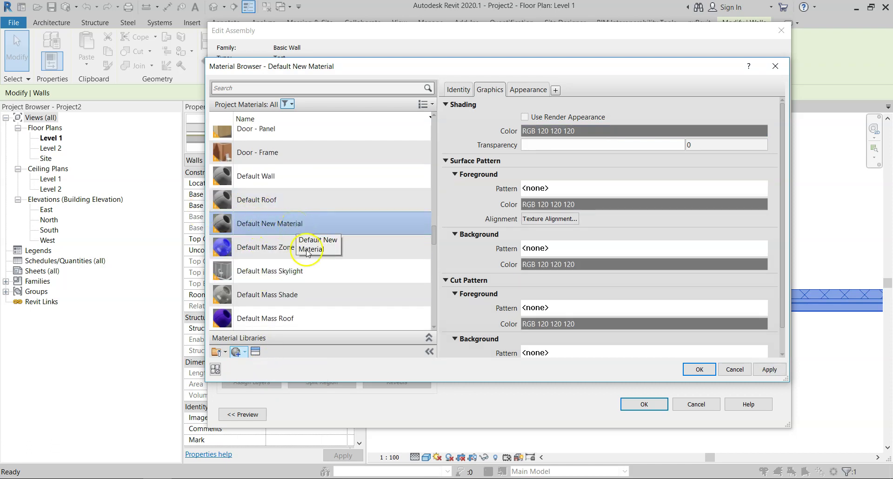
pyautogui.rightClick(291, 222)
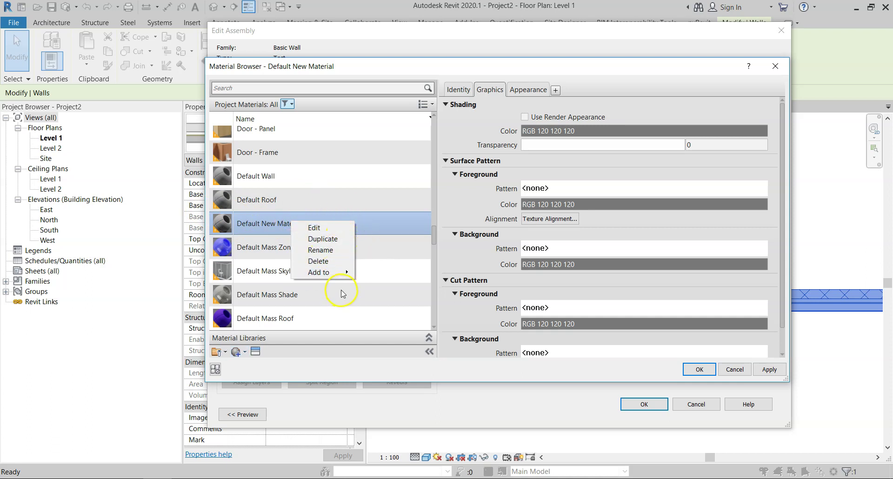
pyautogui.click(328, 251)
pyautogui.write('Tets')
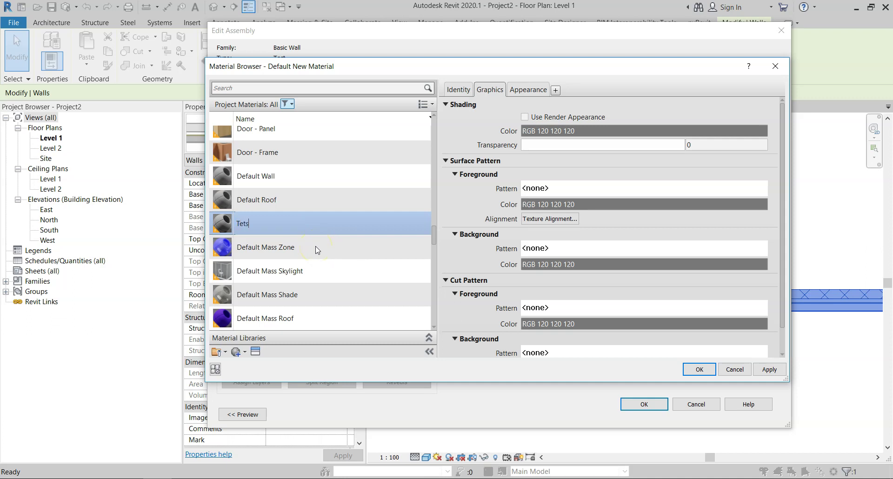
pyautogui.press('BackSpace')
pyautogui.write('st 1')
# - Duplicate Test 1 and rename the copy 'Test 2'
pyautogui.scroll(3, 279, 223)
pyautogui.click(276, 185)
pyautogui.rightClick(278, 200)
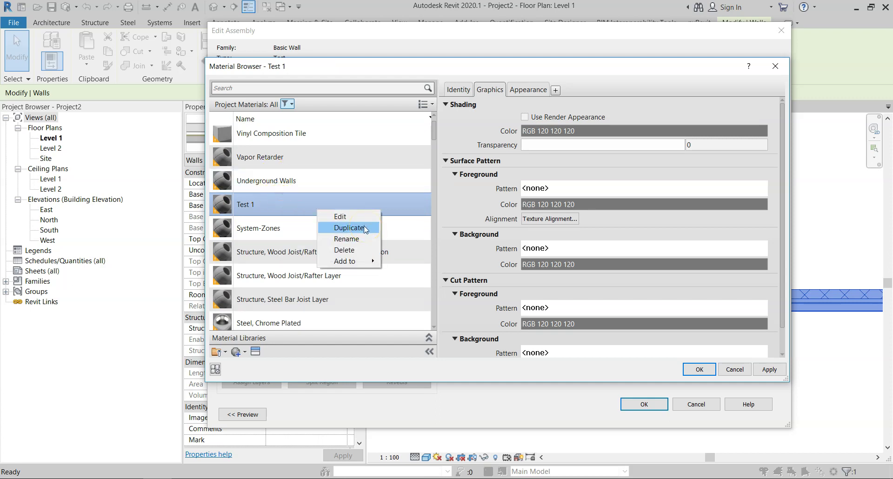
pyautogui.click(348, 227)
pyautogui.click(258, 227)
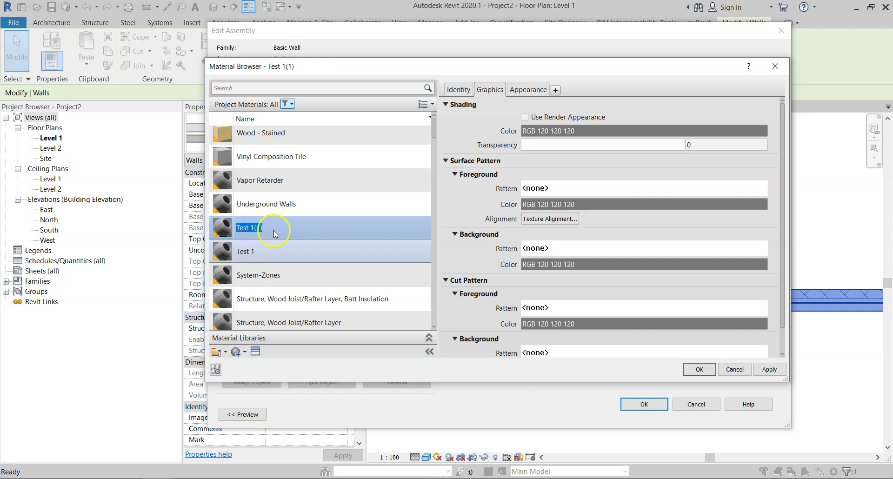
pyautogui.press('BackSpace')
pyautogui.write('Test 2')
pyautogui.press('Return')
# - Duplicate Test 1 again as 'Test 3' and select Test 3
pyautogui.rightClick(277, 252)
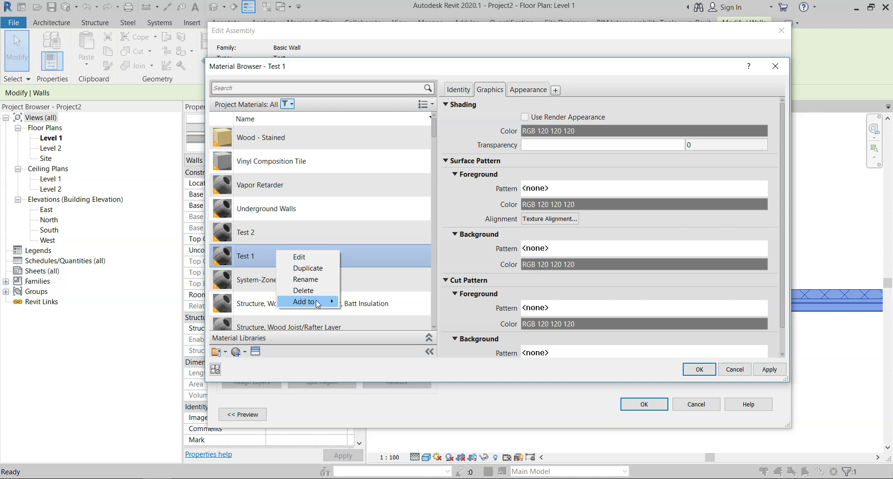
pyautogui.click(345, 359)
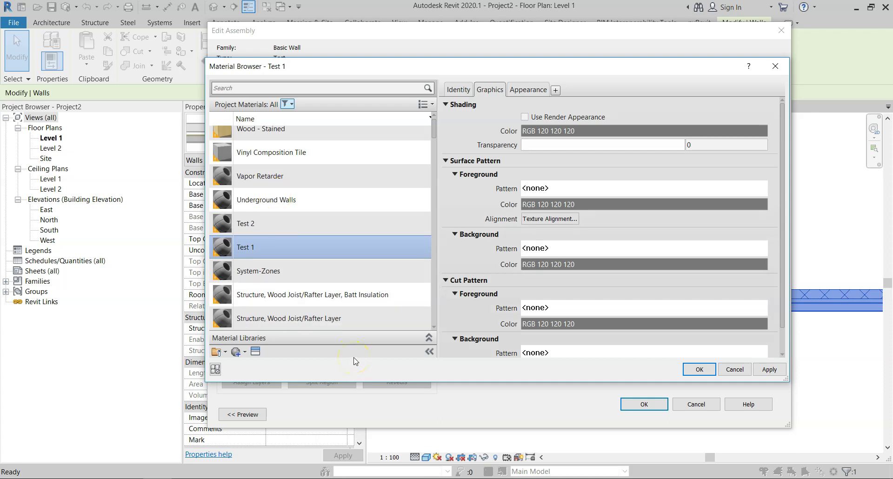
pyautogui.rightClick(312, 238)
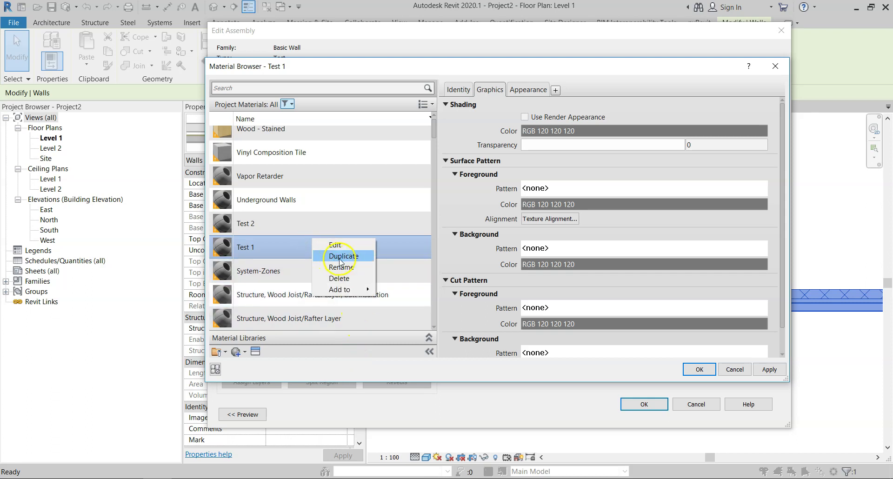
pyautogui.click(247, 354)
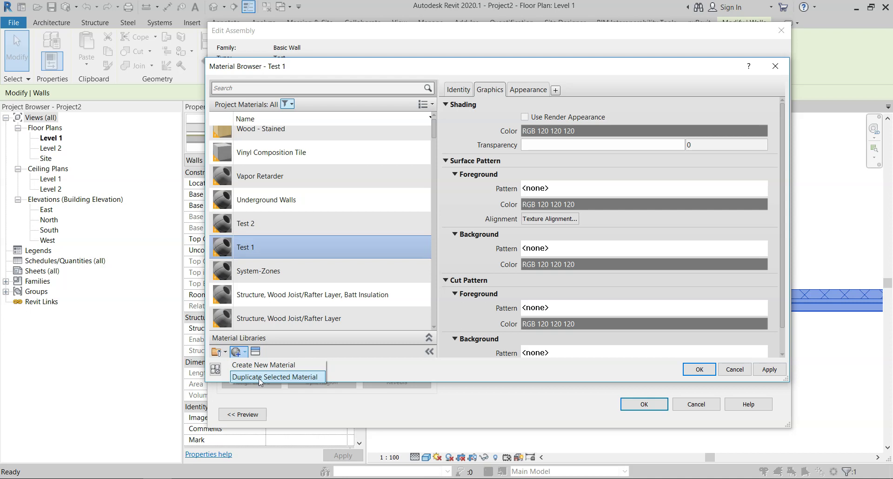
pyautogui.click(275, 260)
pyautogui.click(279, 377)
pyautogui.press('BackSpace')
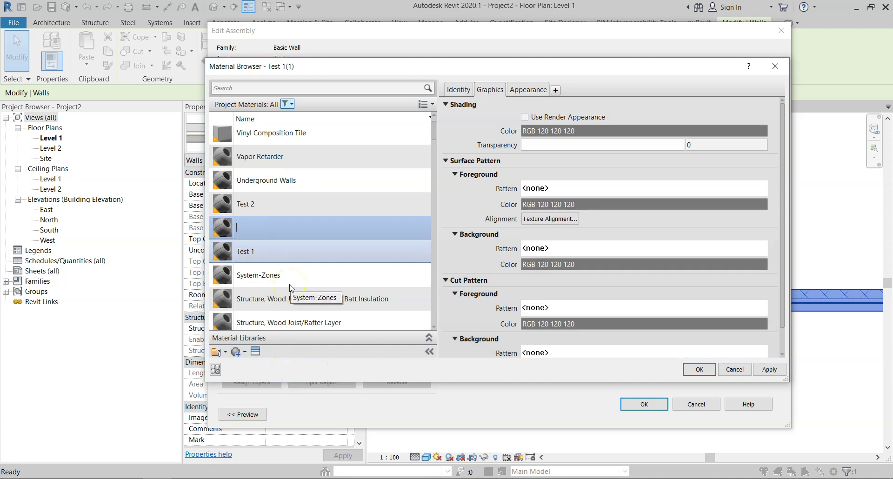
pyautogui.write('Test 3')
pyautogui.press('Return')
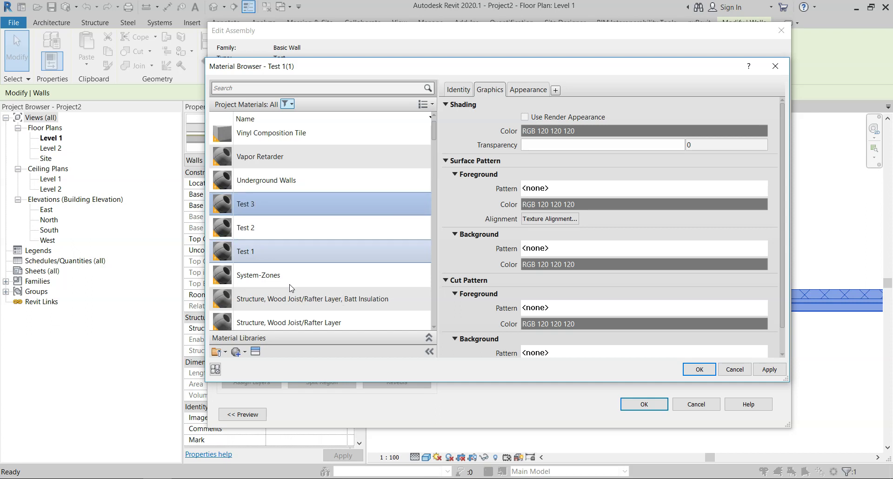
pyautogui.click(305, 268)
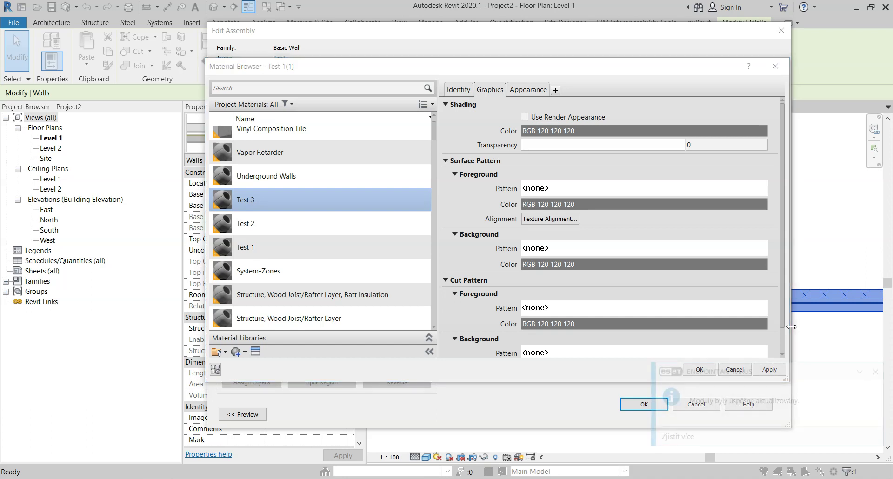
pyautogui.click(266, 207)
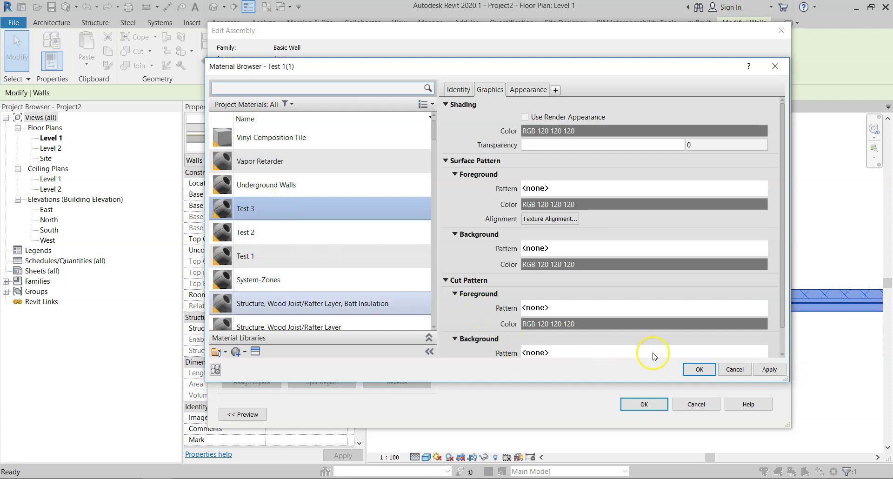
# - Confirm Test 3 for the Membrane Layer and set Finish 1's material to Test 1
pyautogui.click(696, 368)
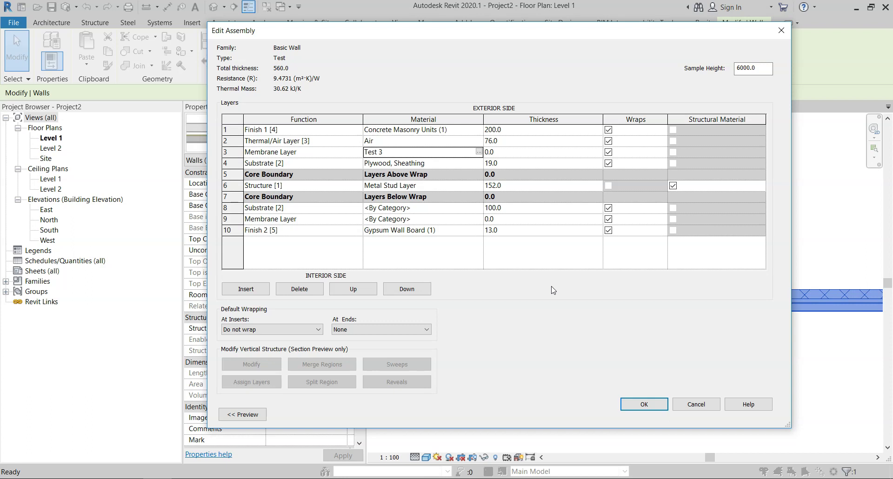
pyautogui.click(336, 137)
pyautogui.click(454, 131)
pyautogui.write('Tets')
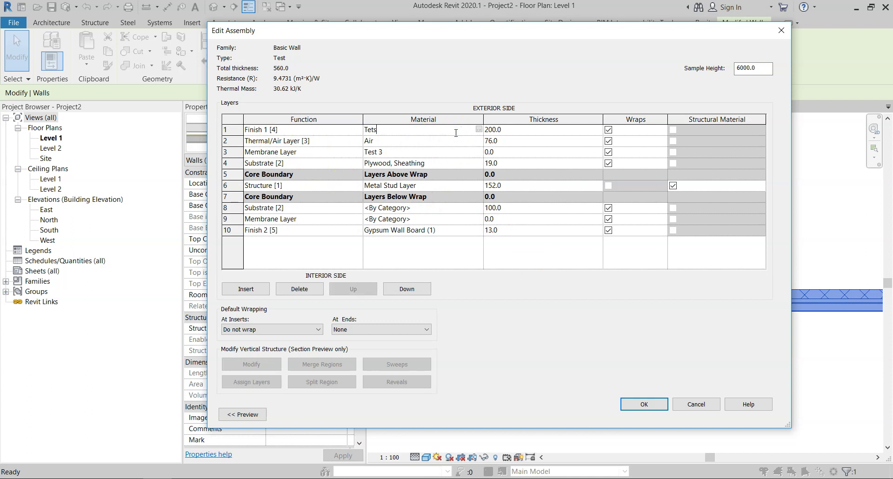
pyautogui.press('BackSpace')
pyautogui.press('BackSpace')
pyautogui.write('st')
pyautogui.press('Tab')
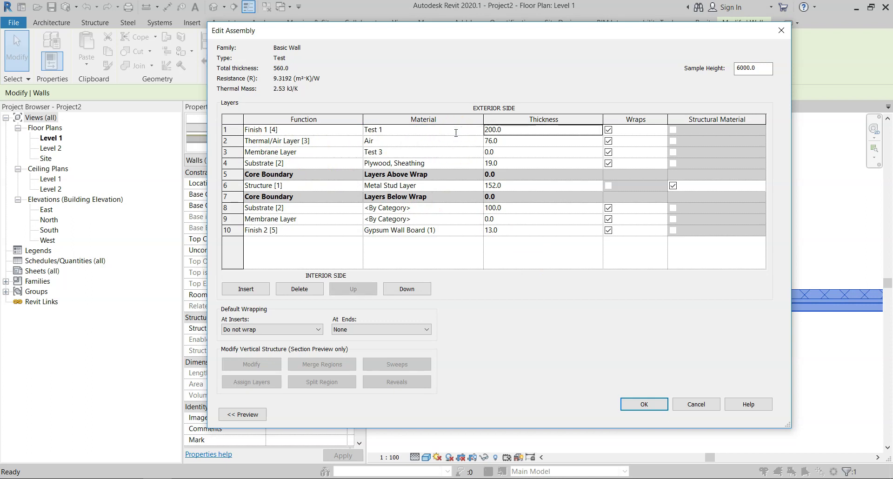
# - Set the innermost Finish 2 material to Test 3 and accept Edit Assembly and Type Properties
pyautogui.click(357, 126)
pyautogui.click(411, 135)
pyautogui.click(460, 232)
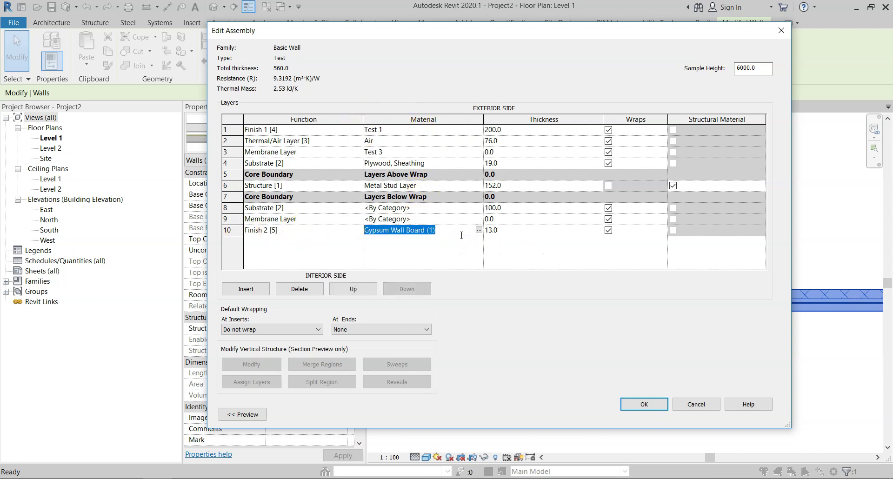
pyautogui.write('s')
pyautogui.write('Te')
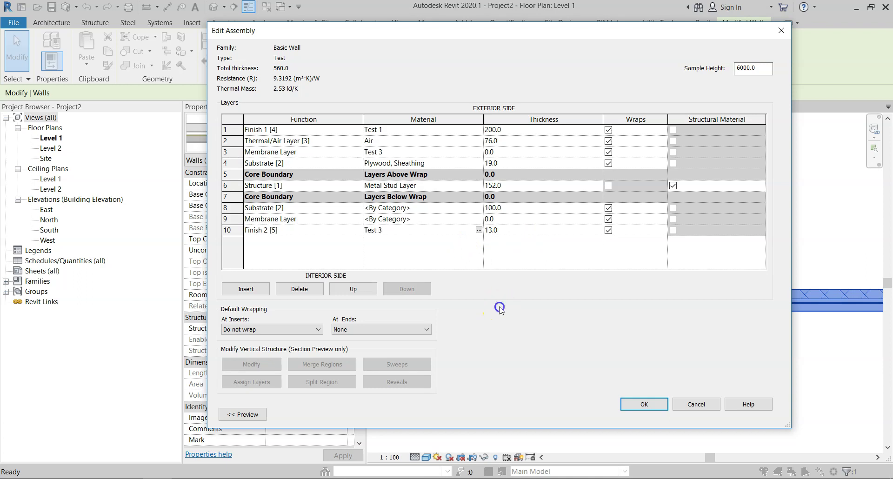
pyautogui.click(643, 402)
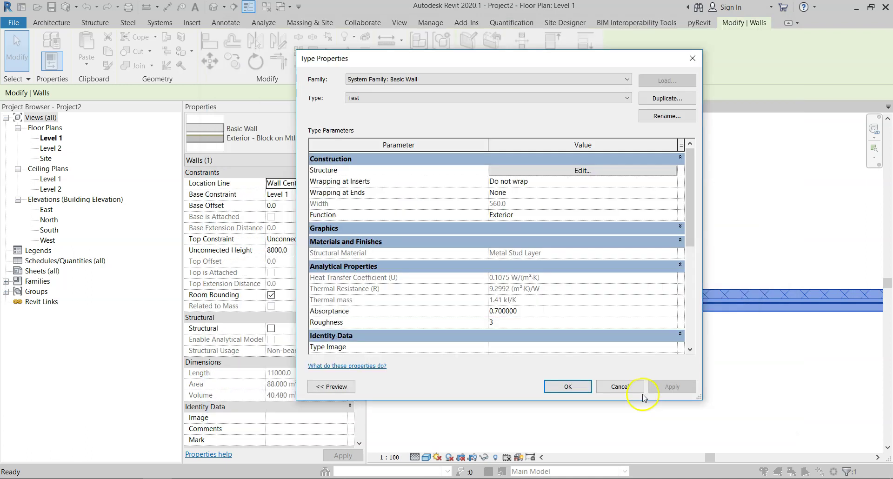
pyautogui.click(567, 386)
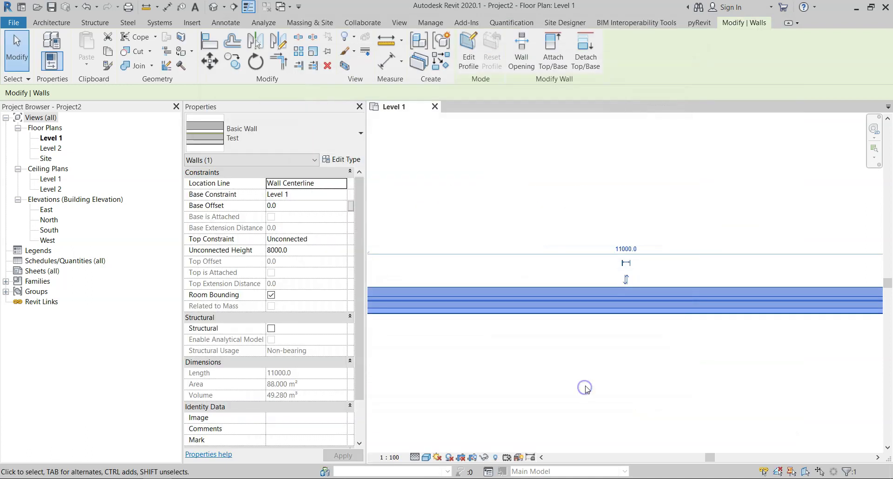
# - Select the Test wall and open its layer structure from Type Properties
pyautogui.click(576, 359)
pyautogui.moveTo(576, 359); pyautogui.dragTo(660, 361, button='middle')
pyautogui.scroll(5, 532, 326)
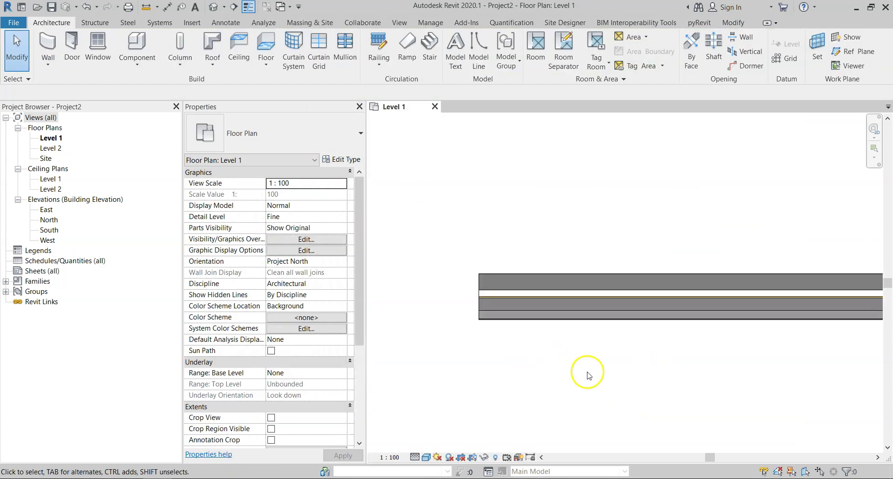
pyautogui.scroll(3, 512, 345)
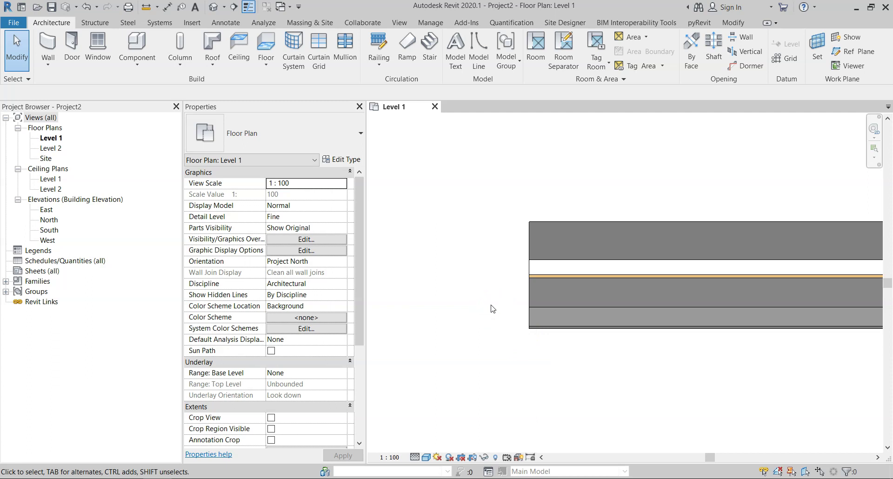
pyautogui.click(668, 275)
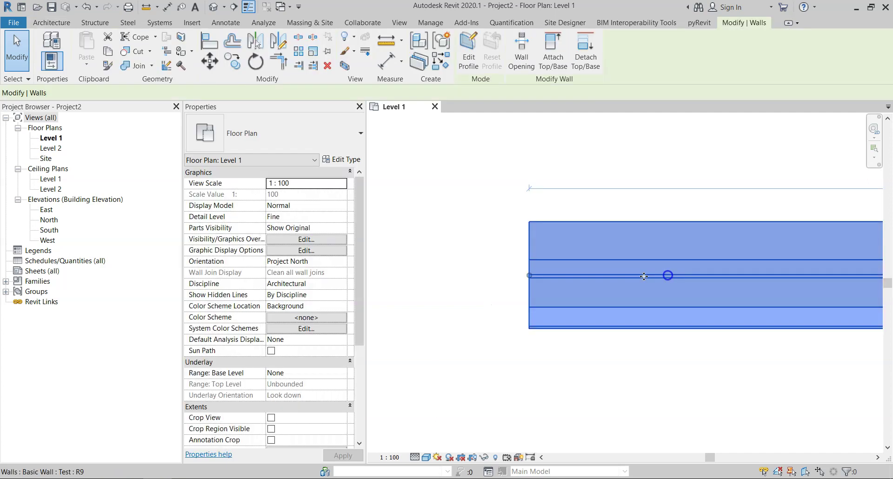
pyautogui.click(342, 159)
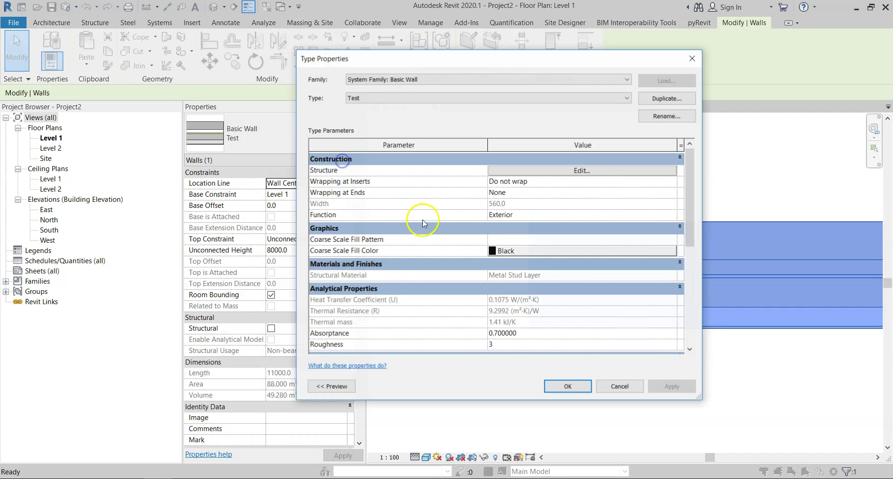
pyautogui.click(539, 171)
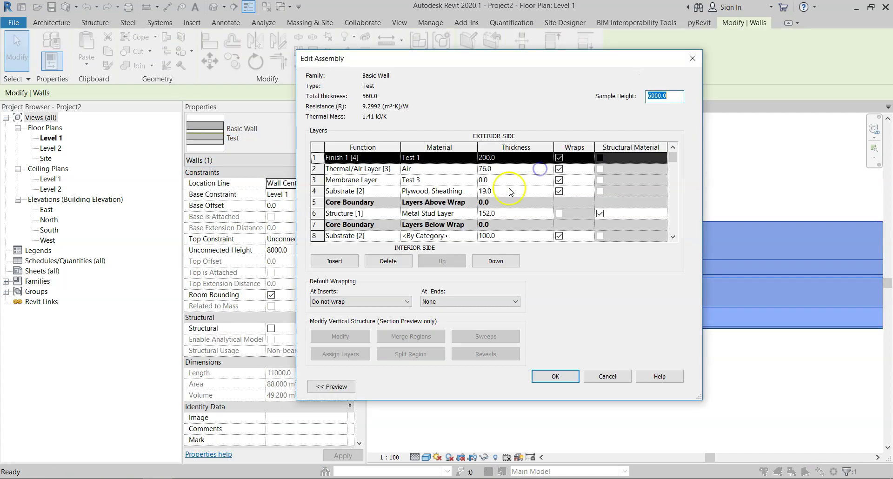
# - Assign Test 3 to the row 1 Finish 1 layer and accept all three dialogs
pyautogui.click(439, 158)
pyautogui.click(472, 158)
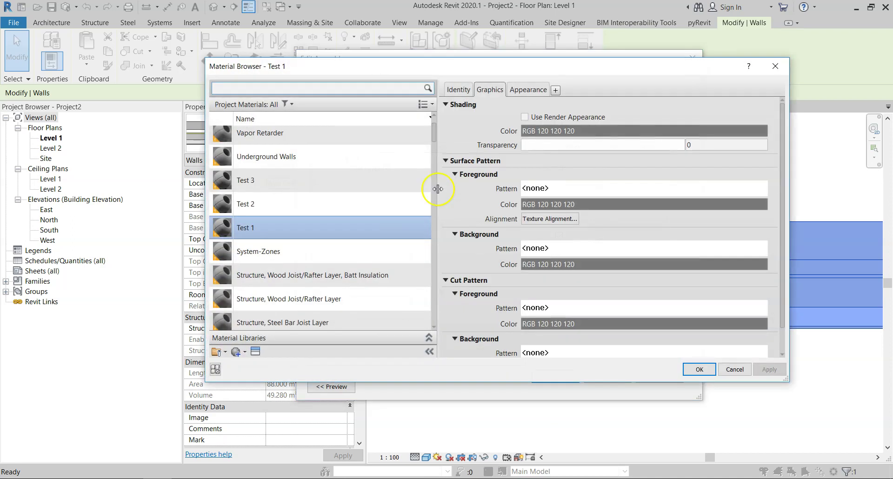
pyautogui.click(258, 231)
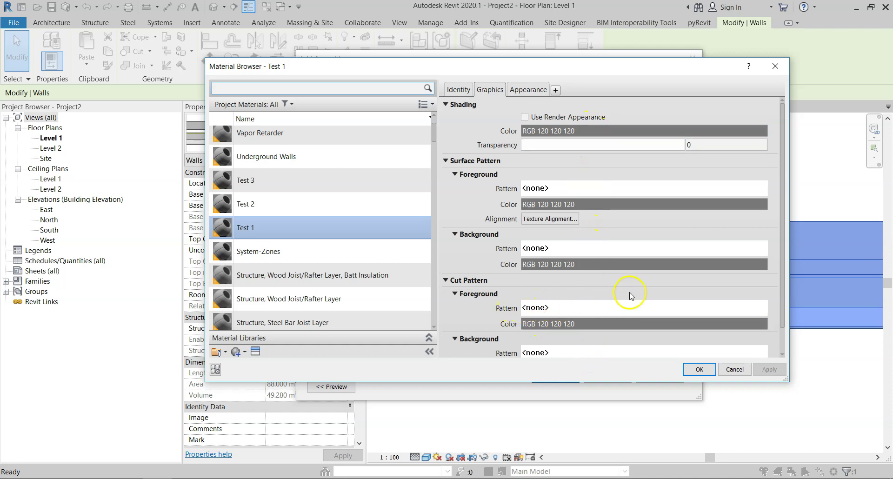
pyautogui.click(317, 203)
pyautogui.click(310, 181)
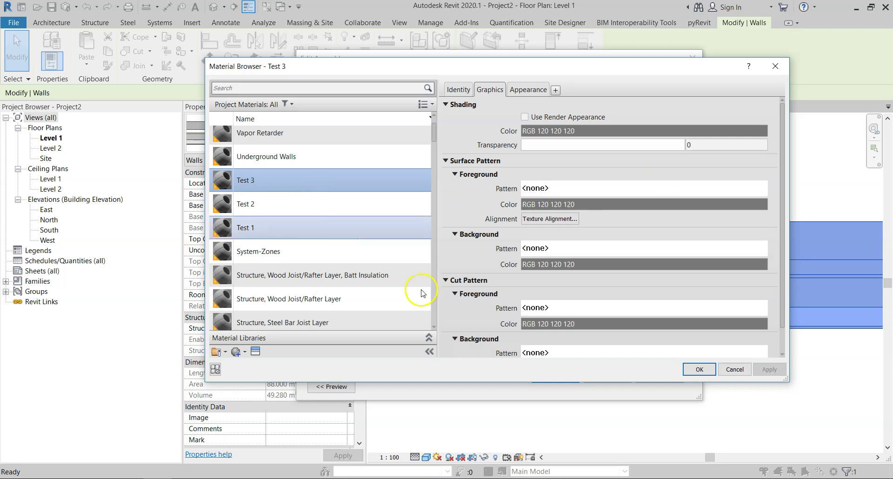
pyautogui.click(698, 370)
pyautogui.click(556, 374)
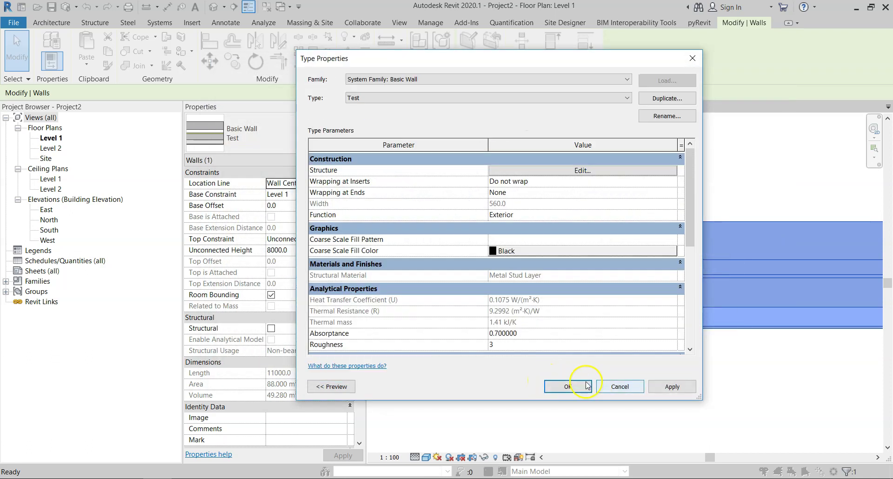
pyautogui.click(616, 375)
pyautogui.click(588, 369)
pyautogui.scroll(4, 475, 350)
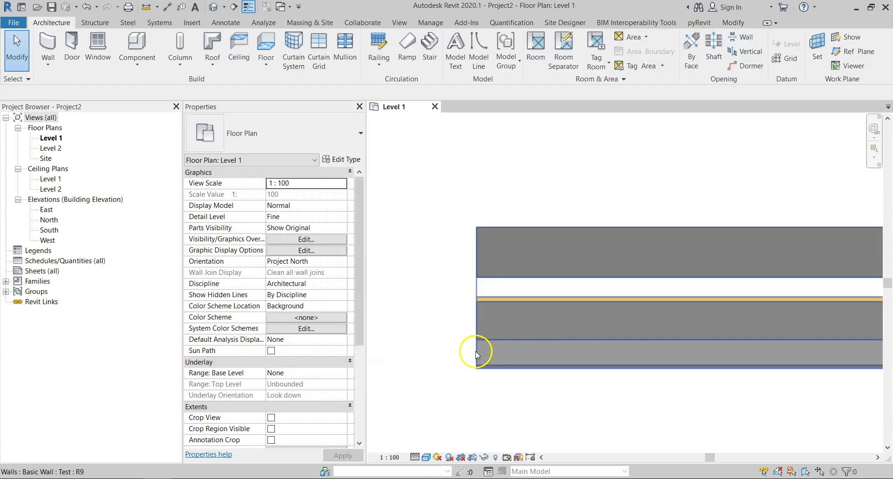
pyautogui.scroll(-5, 515, 297)
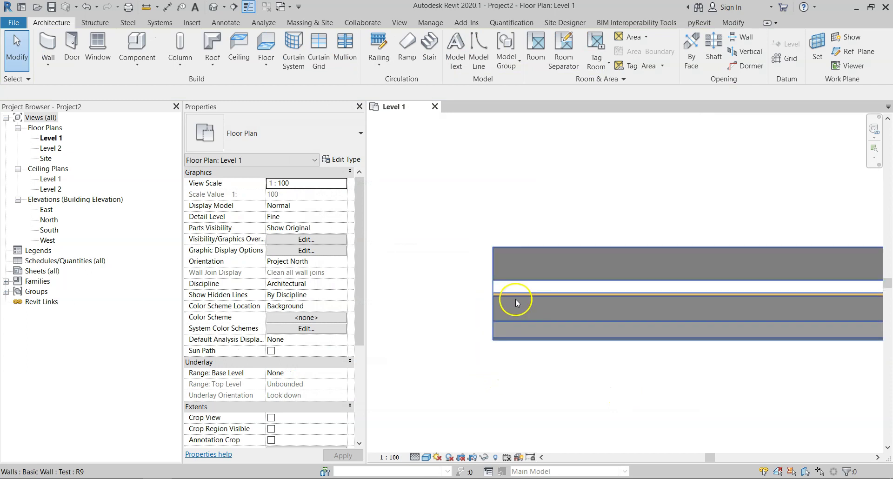
# - Reopen the Test wall's Edit Assembly and row 1's Material Browser for Test 3
pyautogui.click(528, 275)
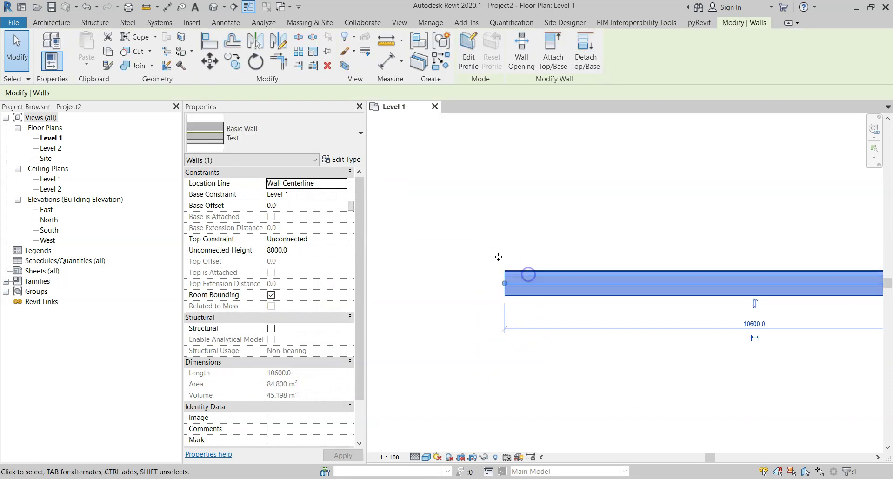
pyautogui.click(341, 159)
pyautogui.click(623, 146)
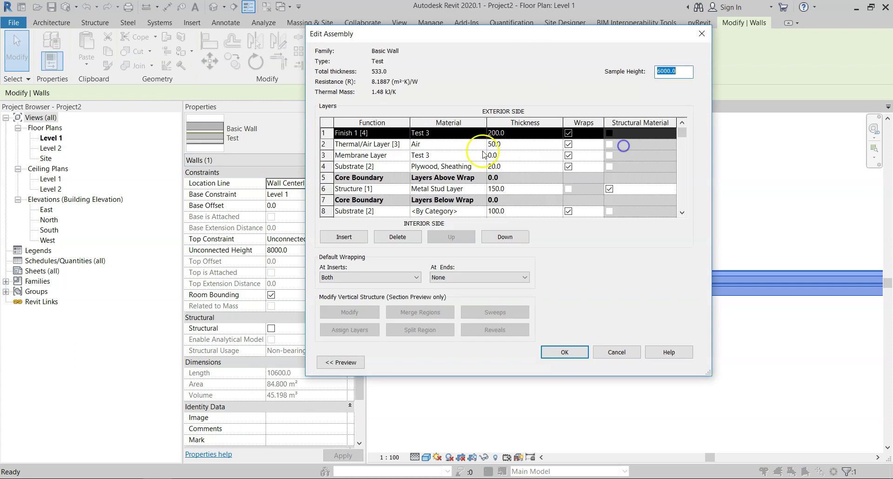
pyautogui.click(480, 130)
pyautogui.click(482, 132)
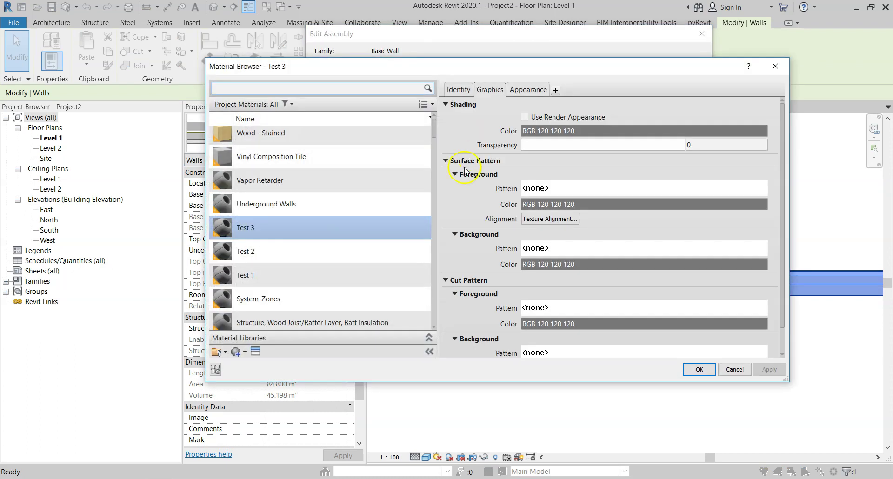
# - Assign the 1.5in Square - Brown appearance from the Appearance Library to Test 3
pyautogui.click(255, 352)
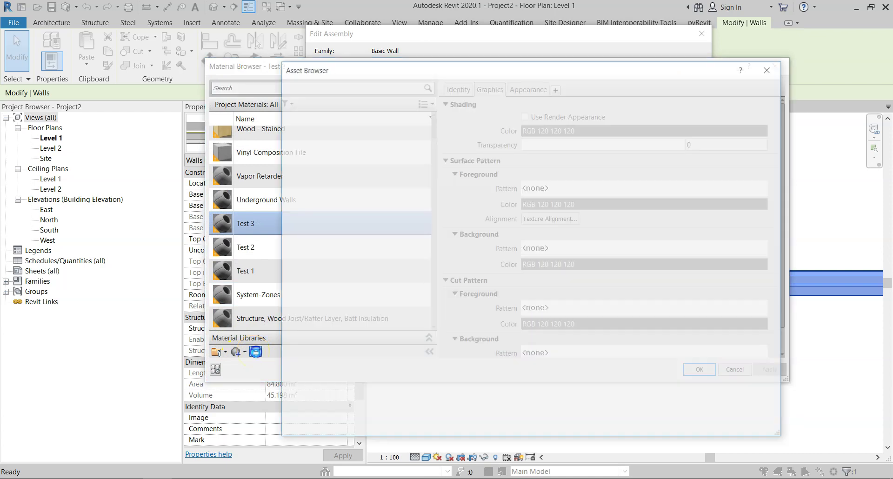
pyautogui.click(321, 146)
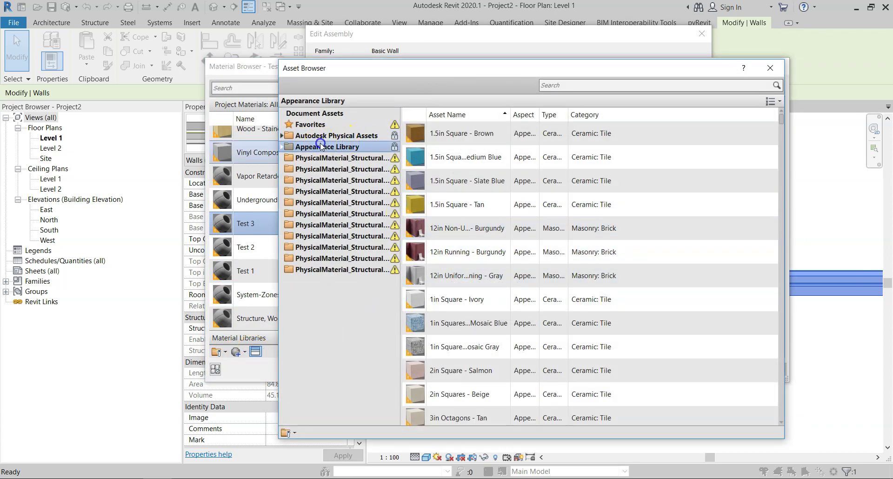
pyautogui.click(333, 135)
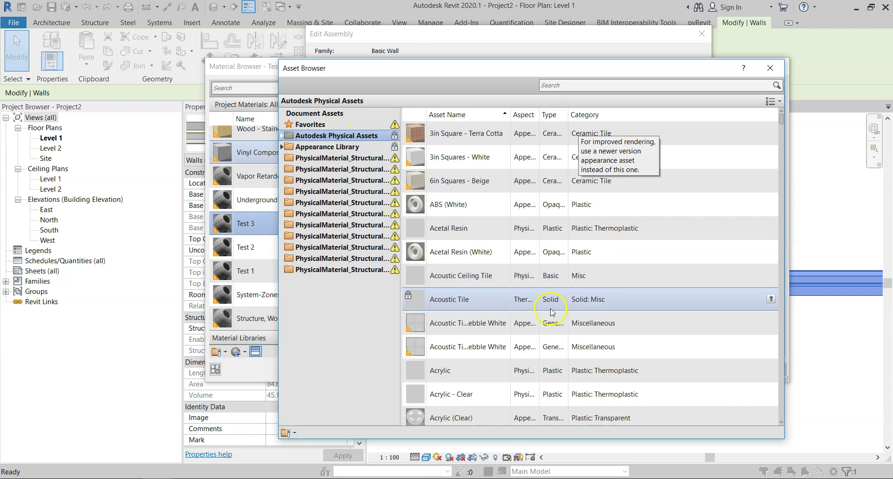
pyautogui.moveTo(358, 66); pyautogui.dragTo(711, 81)
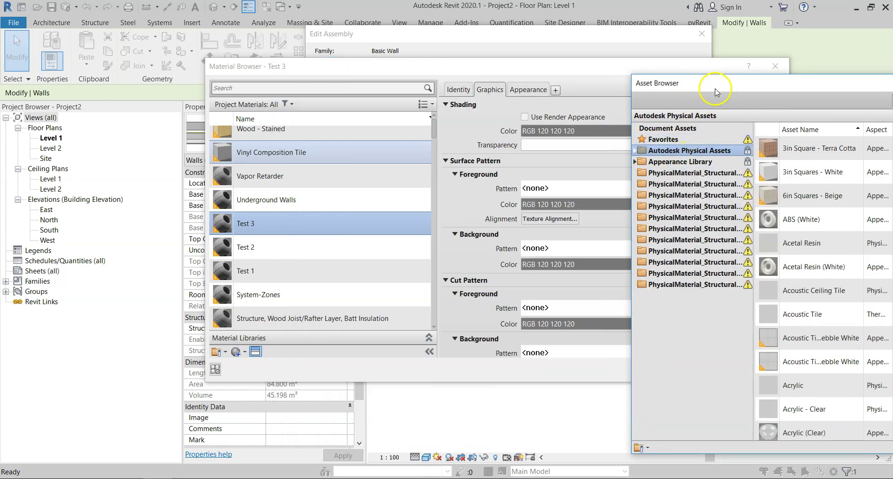
pyautogui.moveTo(715, 92); pyautogui.dragTo(761, 97)
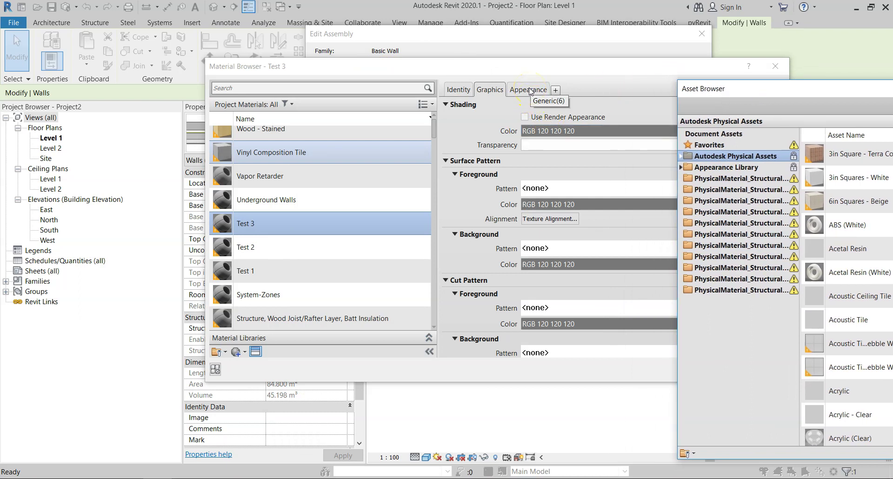
pyautogui.click(267, 228)
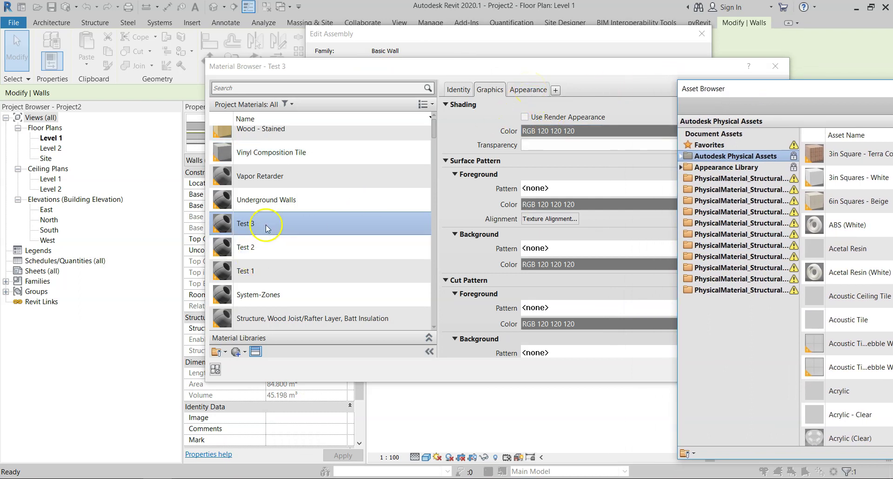
pyautogui.moveTo(839, 89); pyautogui.dragTo(542, 69)
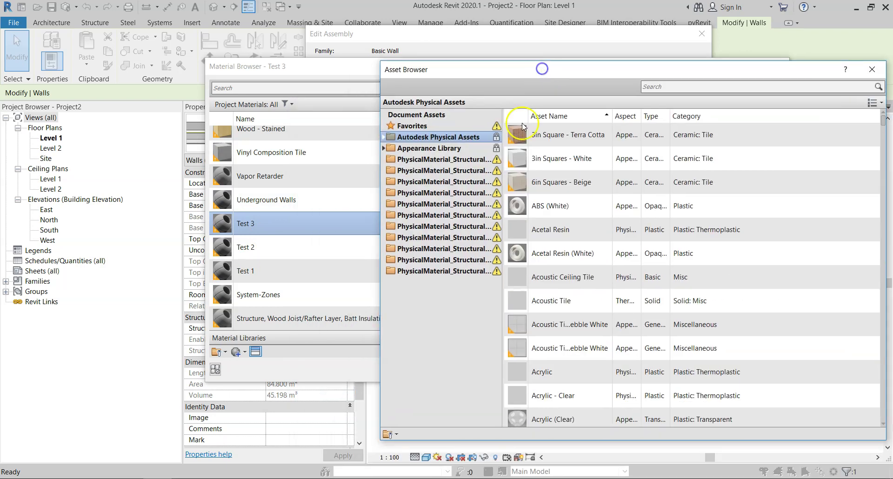
pyautogui.click(428, 148)
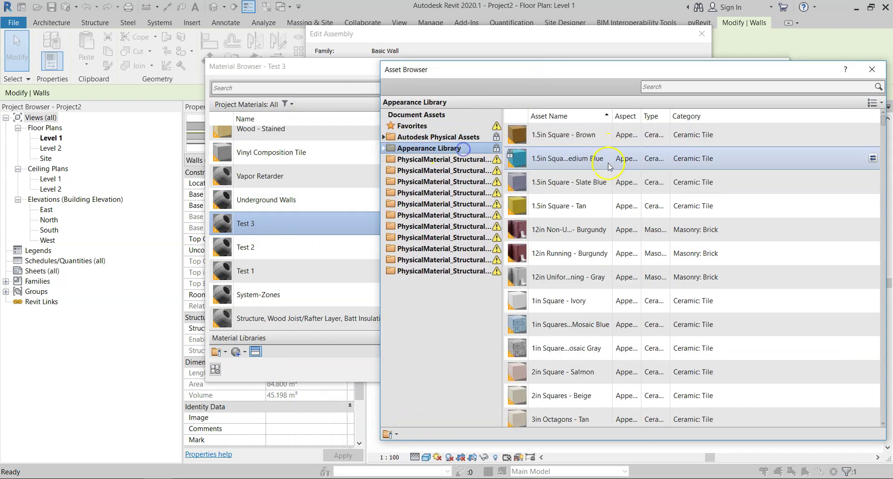
pyautogui.doubleClick(593, 134)
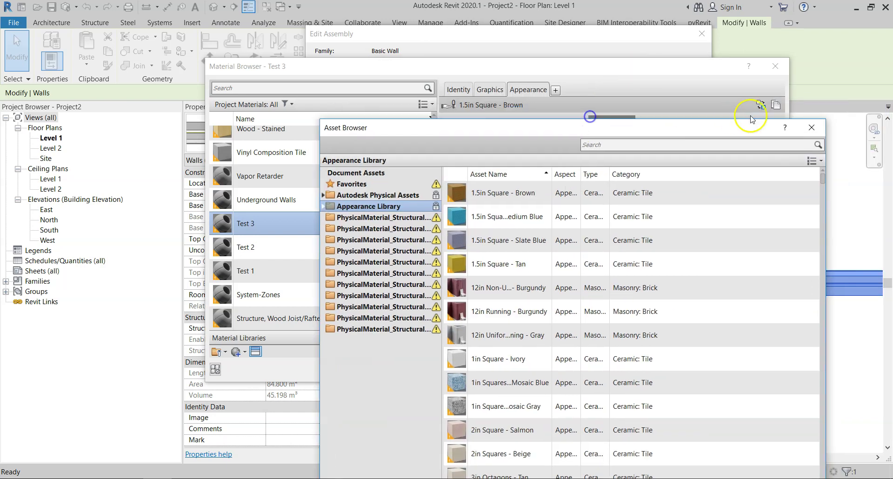
pyautogui.click(811, 127)
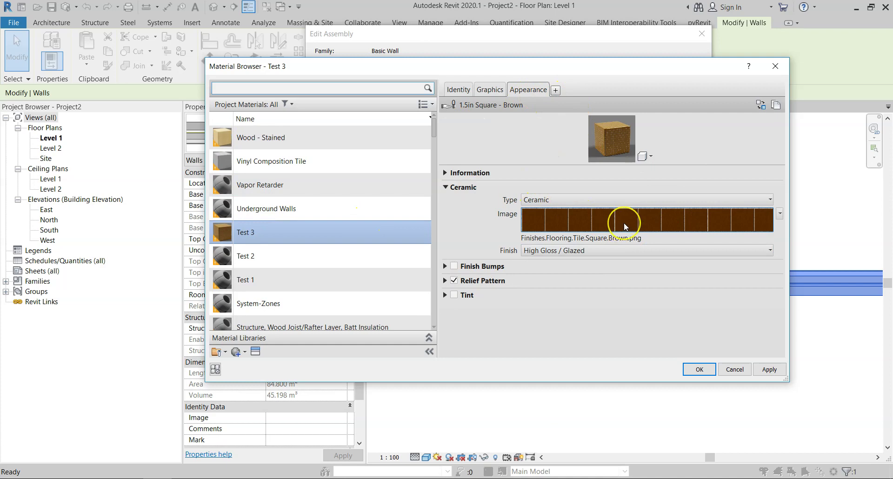
pyautogui.moveTo(623, 222)
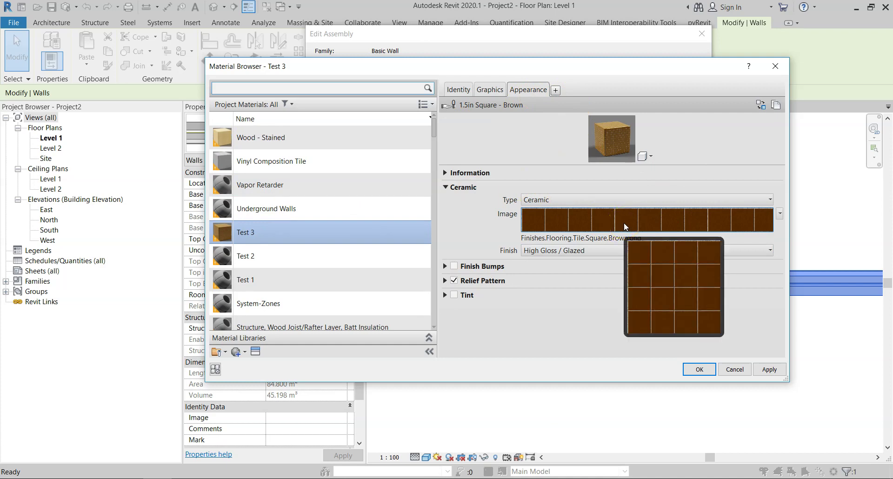
# - Review the Test 3 material's Graphics and Identity settings
pyautogui.click(490, 90)
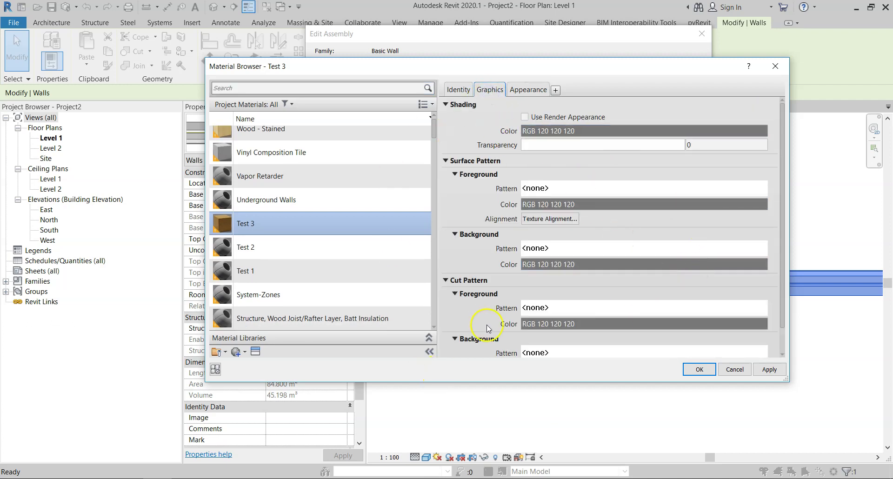
pyautogui.scroll(-1, 491, 323)
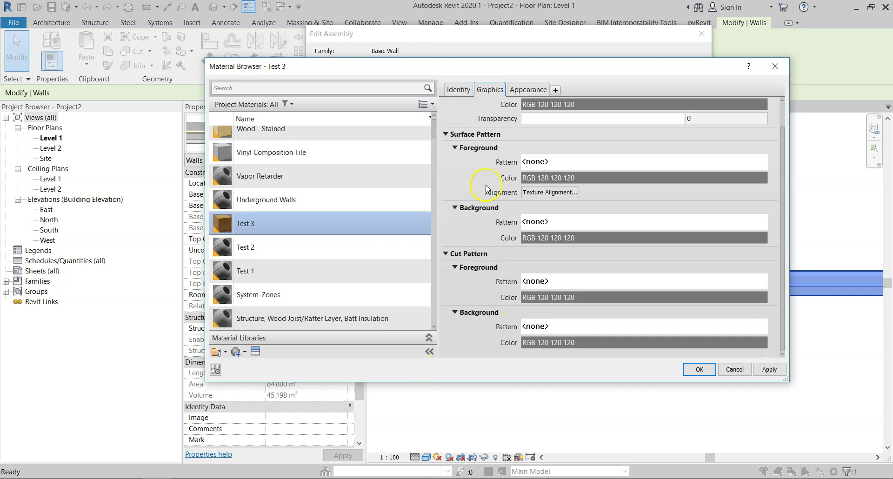
pyautogui.click(455, 90)
pyautogui.click(489, 90)
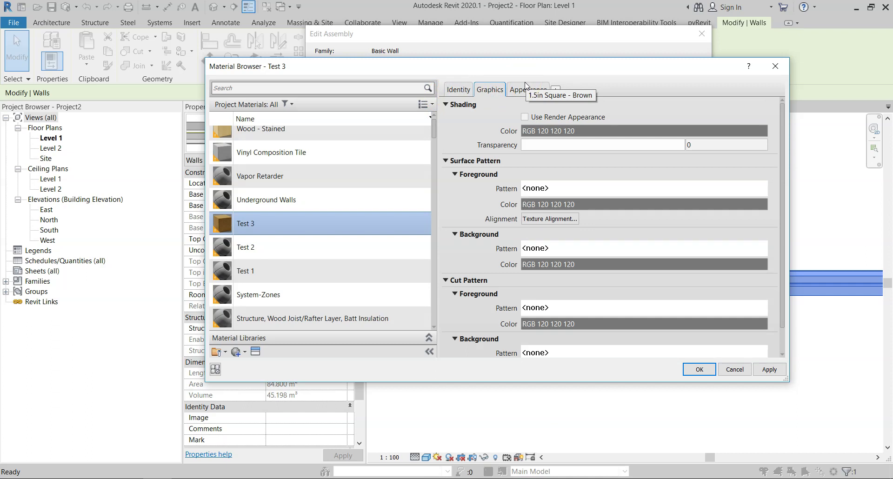
pyautogui.click(510, 116)
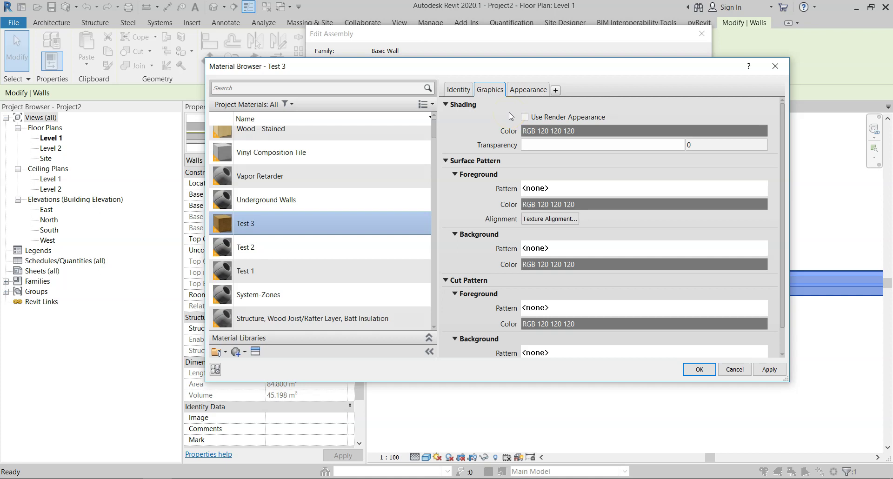
# - Accept the Material Browser, Edit Assembly and Type Properties, then deselect the wall
pyautogui.click(708, 372)
pyautogui.click(567, 353)
pyautogui.click(577, 362)
pyautogui.click(605, 376)
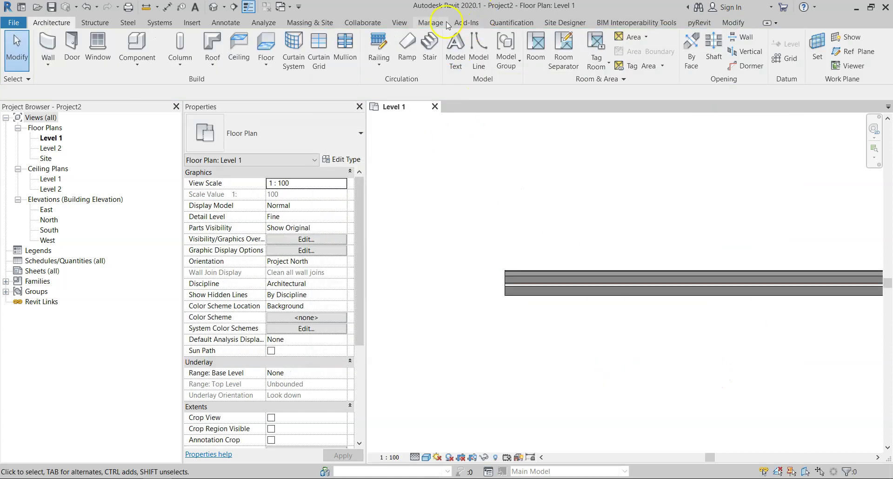
pyautogui.click(430, 23)
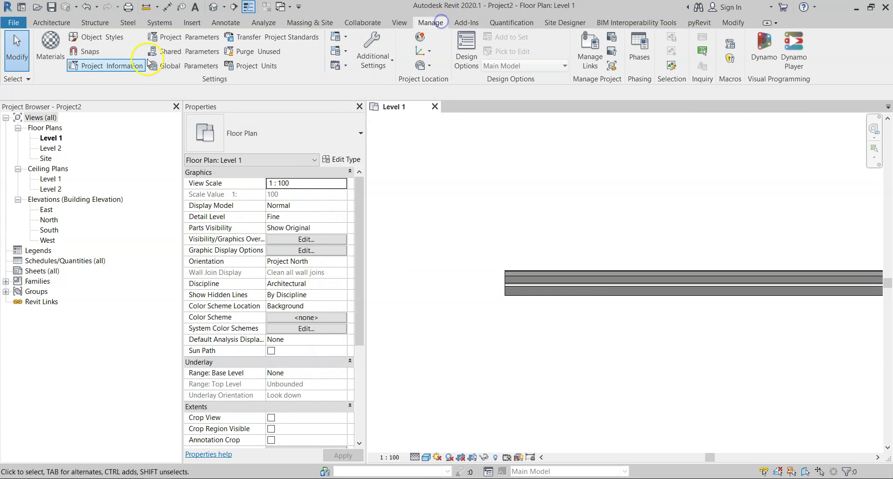
pyautogui.click(37, 59)
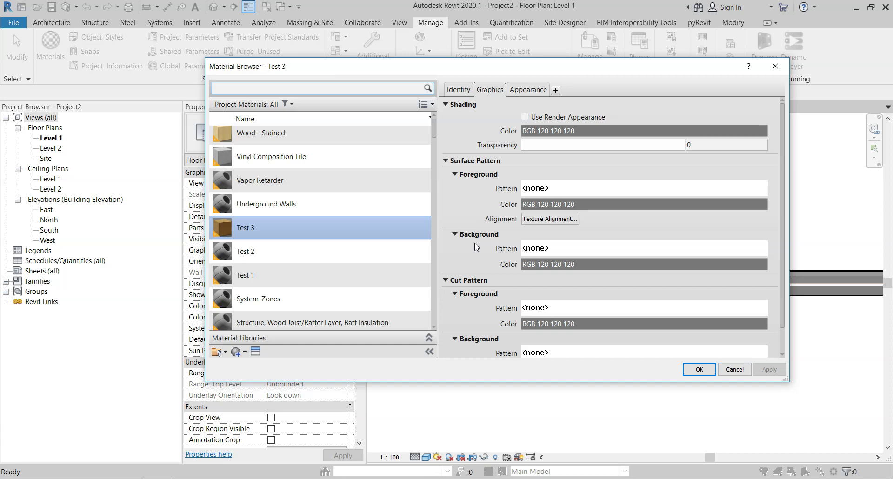
pyautogui.press('Escape')
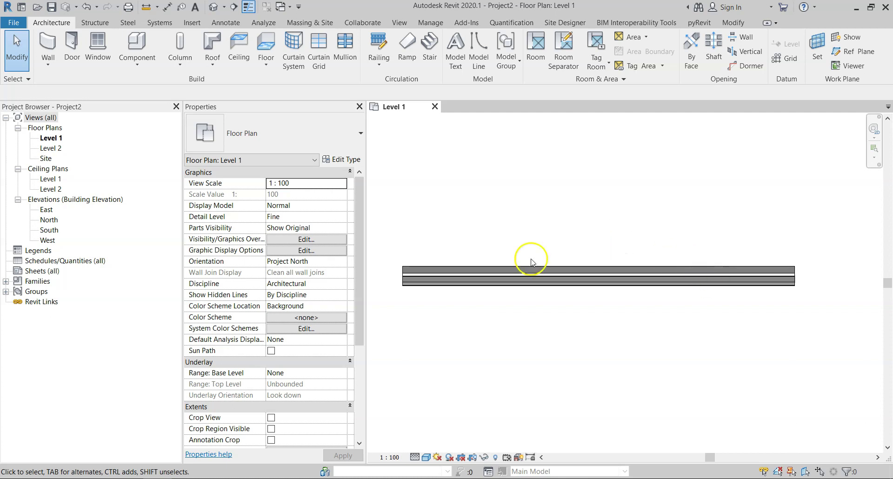
pyautogui.scroll(2, 582, 259)
# - Set the Test wall's Air layer to 50, Metal Stud to 150 and plywood sheathing to 20
pyautogui.click(520, 289)
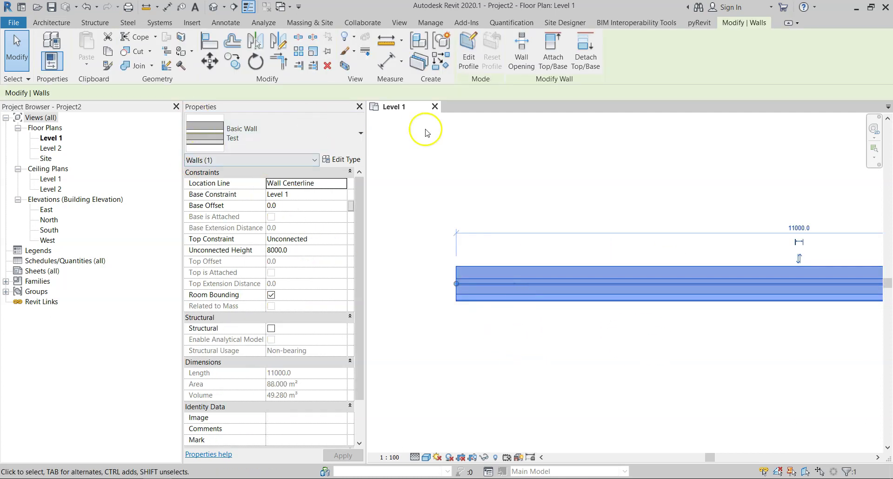
pyautogui.click(336, 160)
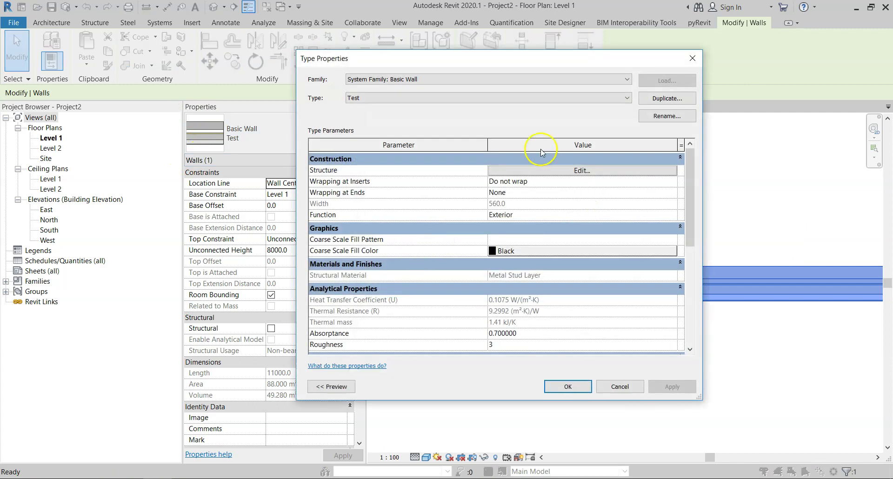
pyautogui.click(583, 170)
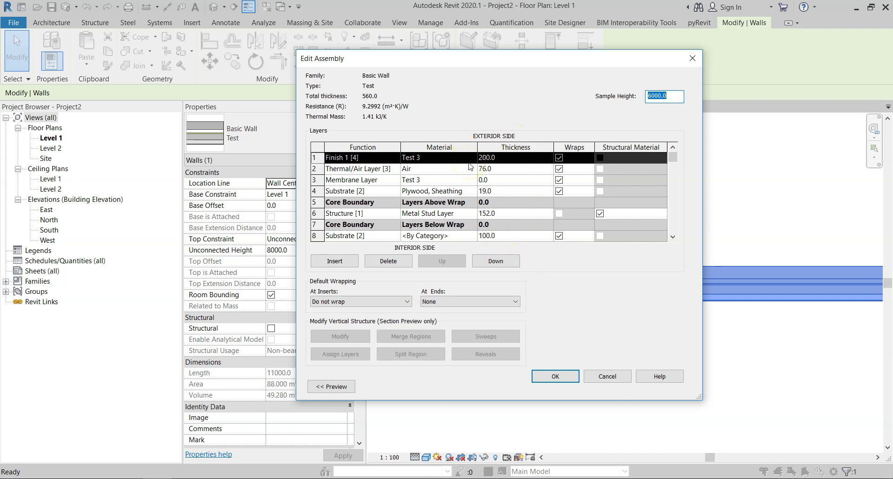
pyautogui.click(519, 169)
pyautogui.write('50')
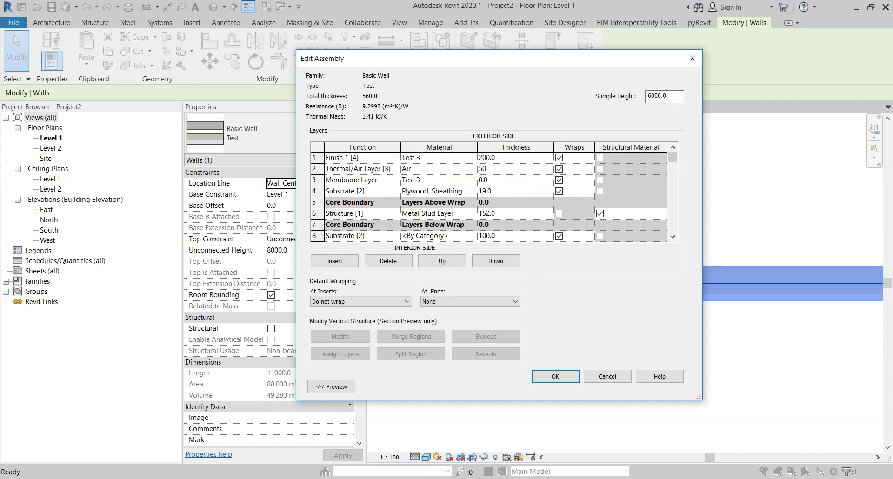
pyautogui.click(514, 214)
pyautogui.write('150')
pyautogui.click(519, 191)
pyautogui.write('20')
# - Move the plywood sheathing layer down into the core, then back up outside it as row 4
pyautogui.scroll(-1, 567, 200)
pyautogui.click(562, 192)
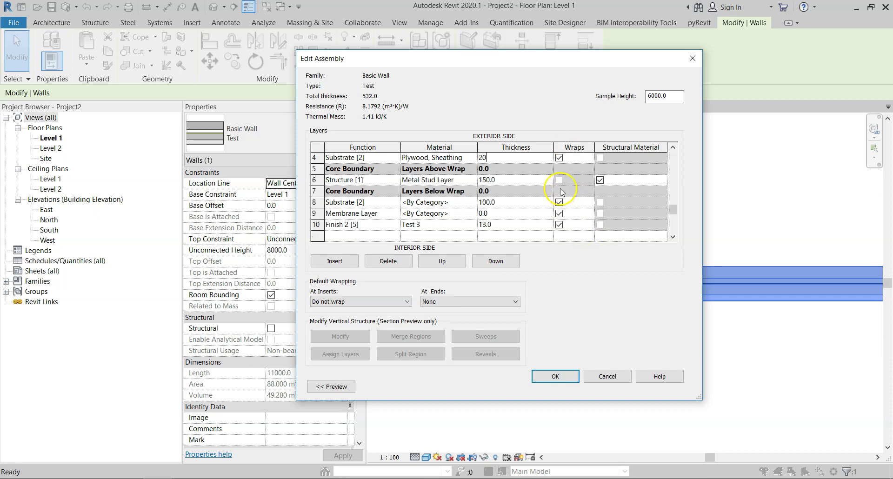
pyautogui.scroll(1, 561, 200)
pyautogui.click(557, 211)
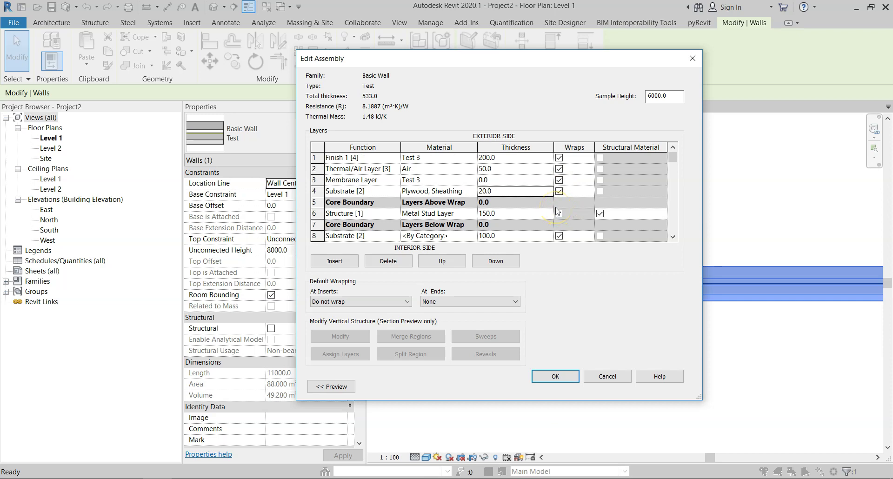
pyautogui.click(314, 191)
pyautogui.click(516, 263)
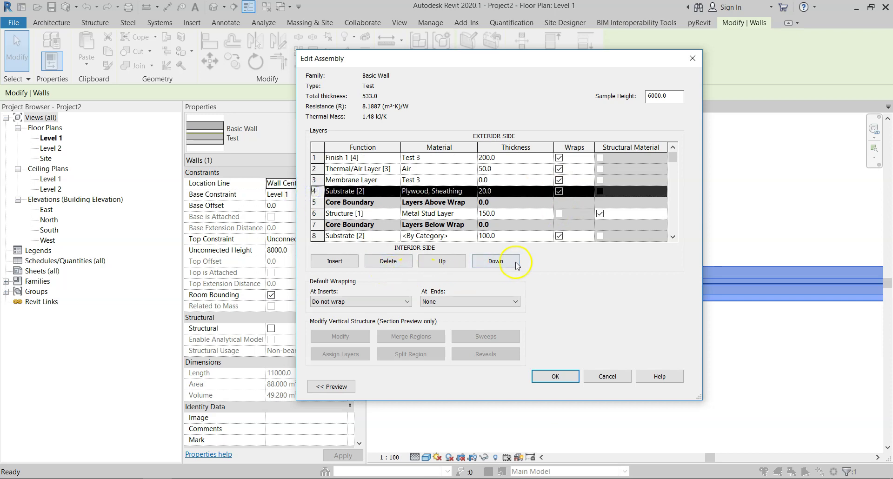
pyautogui.click(385, 213)
pyautogui.click(557, 212)
pyautogui.click(560, 203)
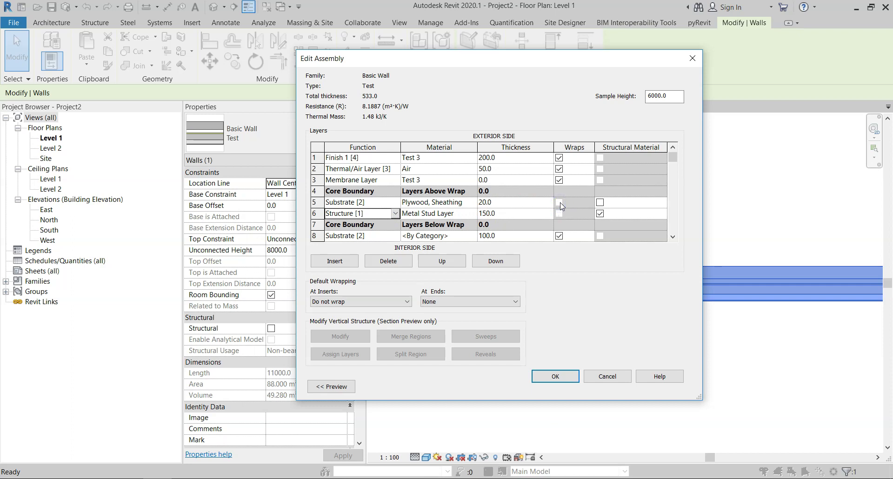
pyautogui.click(349, 202)
pyautogui.click(442, 260)
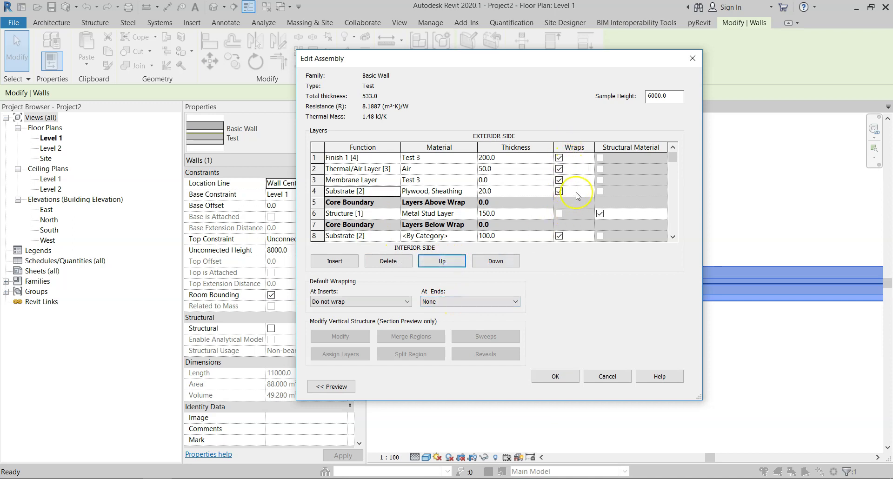
pyautogui.click(573, 148)
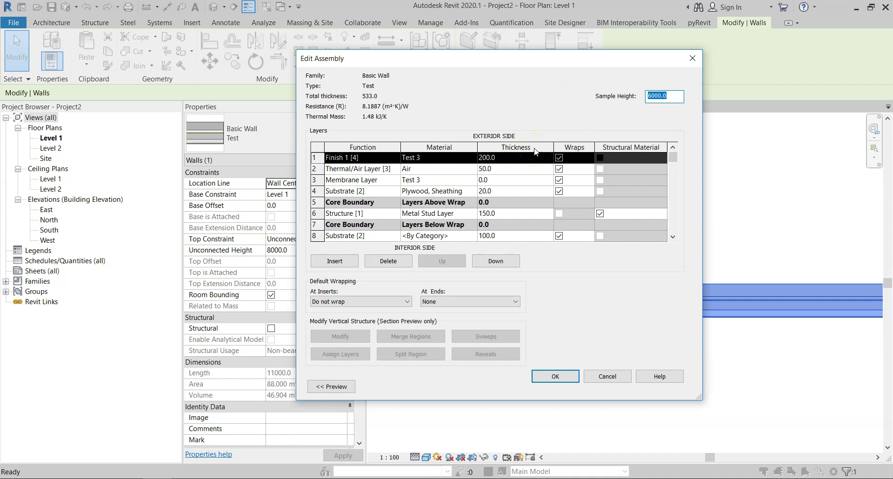
# - Accept the 533-thick layer structure and the wall type properties
pyautogui.click(575, 376)
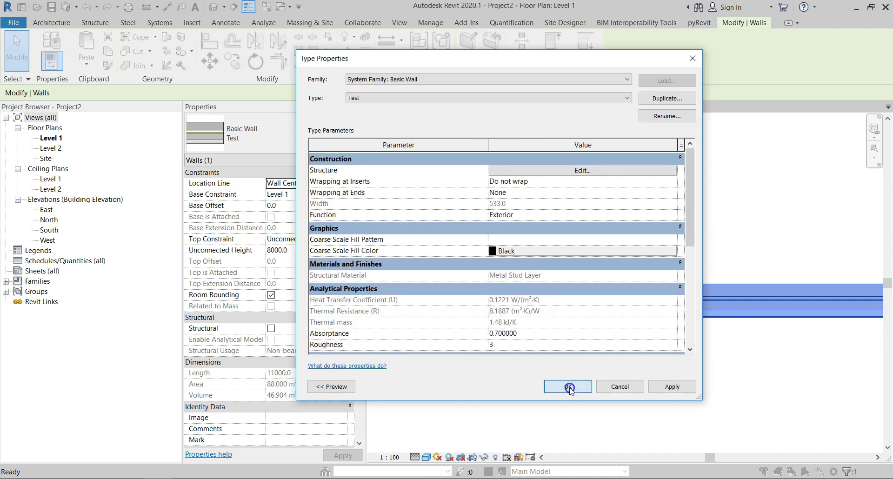
pyautogui.click(570, 388)
pyautogui.click(586, 353)
pyautogui.scroll(-2, 590, 337)
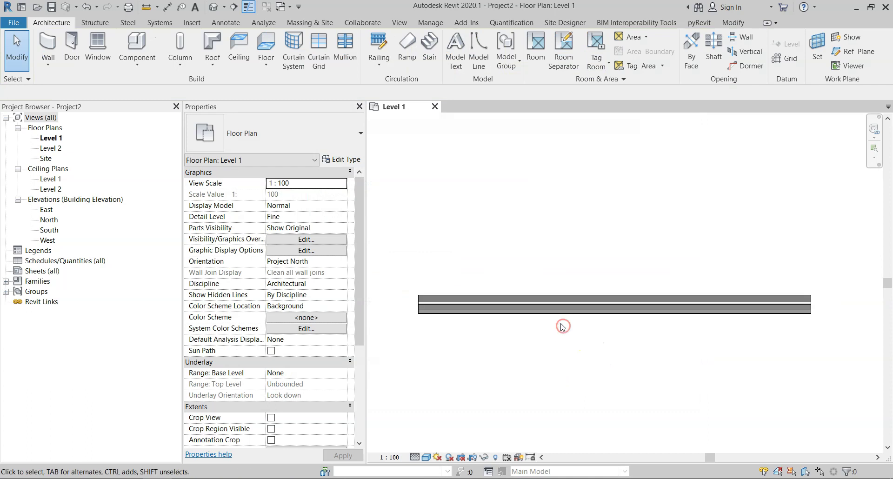
# - Draw a rectangle of Test walls about 10600 by 5200, using CS to match the existing wall
pyautogui.click(547, 307)
pyautogui.press('c')
pyautogui.press('s')
pyautogui.scroll(-2, 558, 205)
pyautogui.moveTo(558, 204); pyautogui.dragTo(558, 311, button='middle')
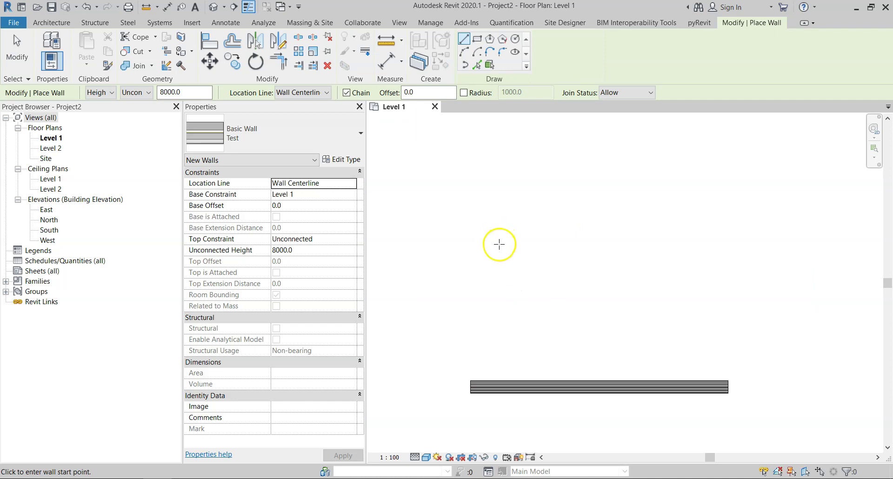
pyautogui.click(476, 39)
pyautogui.click(470, 196)
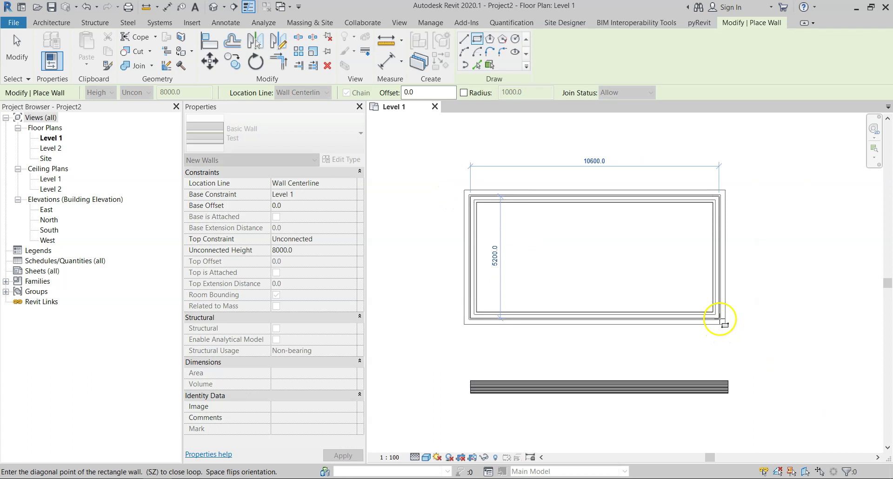
pyautogui.click(719, 320)
pyautogui.press('Escape')
pyautogui.press('Escape')
# - Delete the original standalone wall and inspect the new wall corners
pyautogui.click(619, 389)
pyautogui.press('Delete')
pyautogui.scroll(5, 488, 327)
pyautogui.moveTo(553, 389); pyautogui.dragTo(538, 365, button='middle')
pyautogui.scroll(-1, 438, 325)
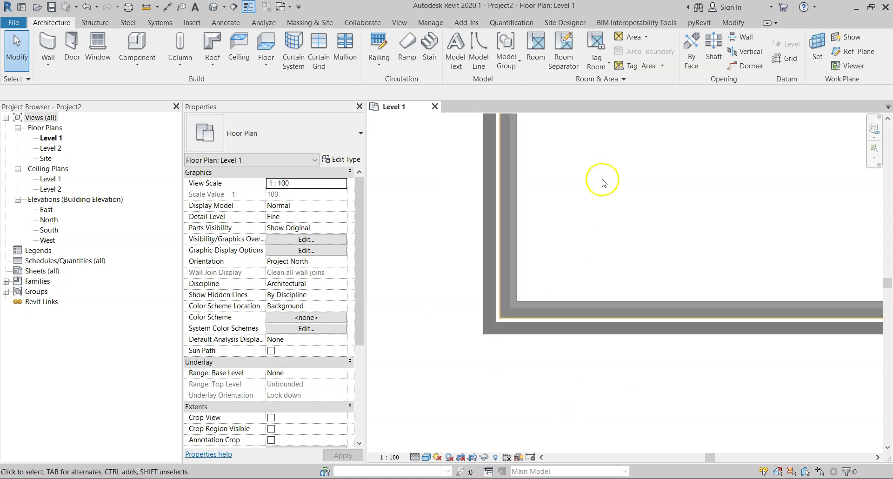
pyautogui.moveTo(603, 183); pyautogui.dragTo(643, 425, button='middle')
pyautogui.scroll(2, 619, 384)
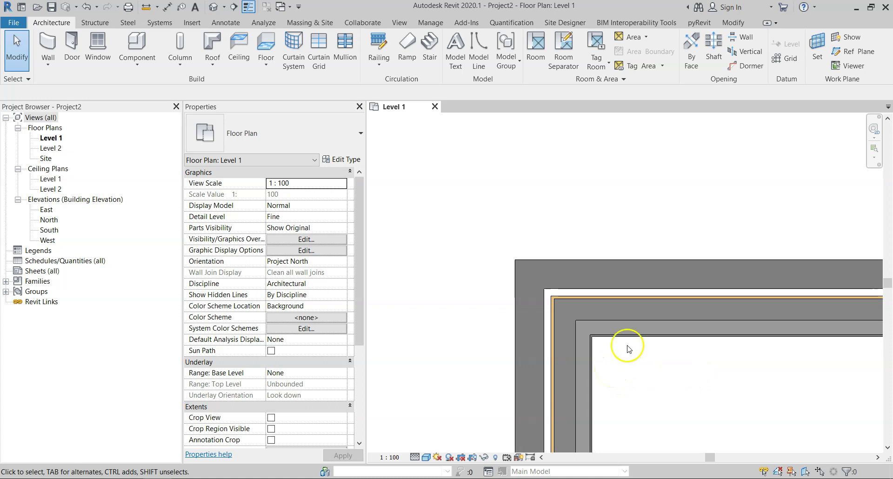
pyautogui.scroll(-5, 638, 322)
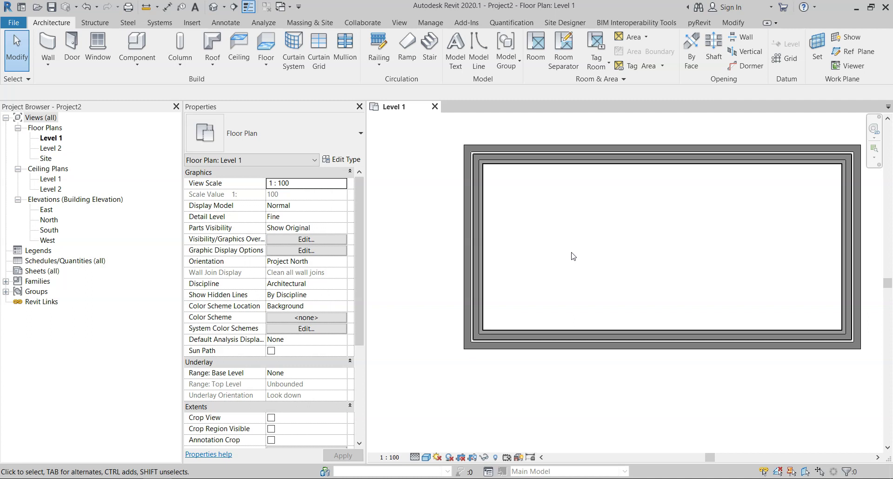
pyautogui.rightClick(576, 76)
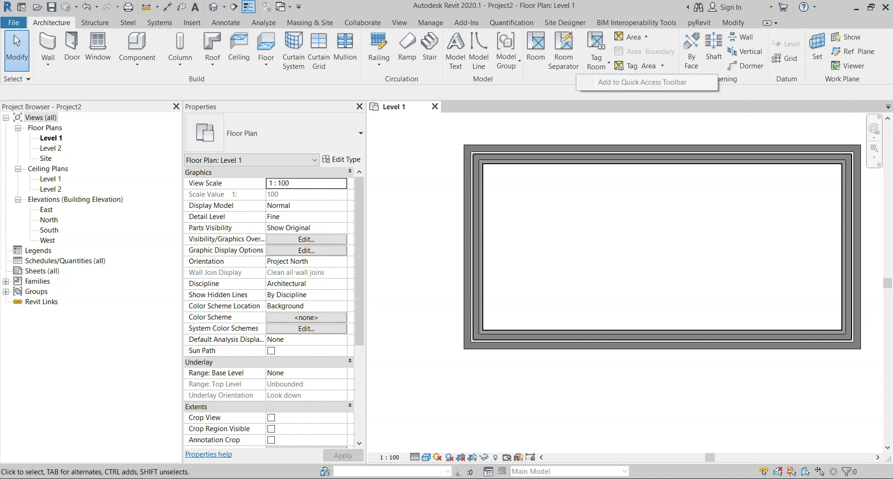
pyautogui.scroll(2, 576, 309)
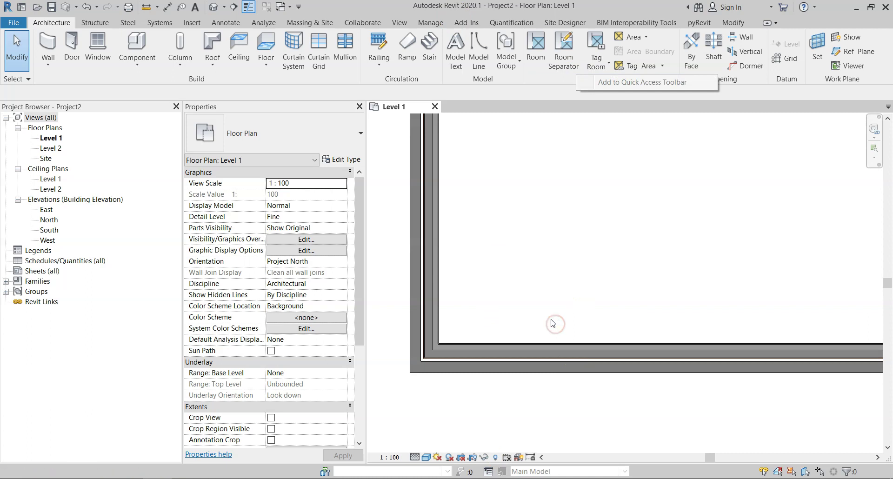
# - Place a door in the room's bottom wall with DR
pyautogui.press('d')
pyautogui.press('r')
pyautogui.scroll(2, 575, 301)
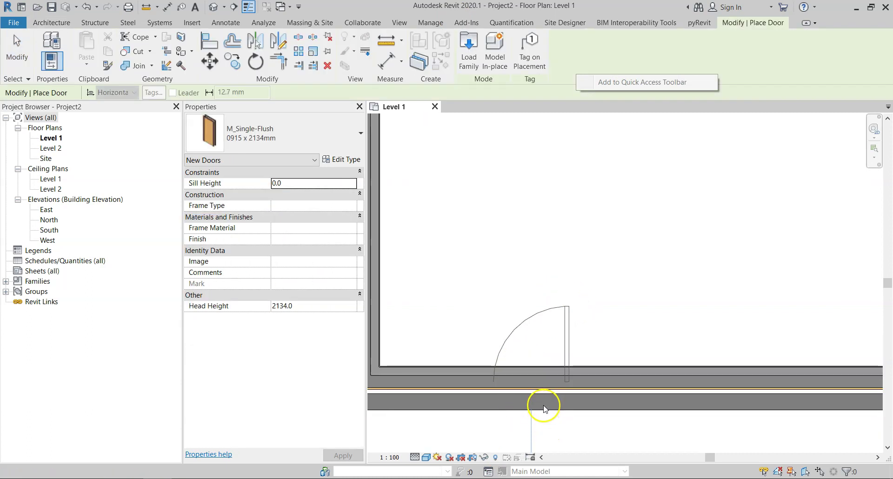
pyautogui.click(535, 403)
pyautogui.click(544, 381)
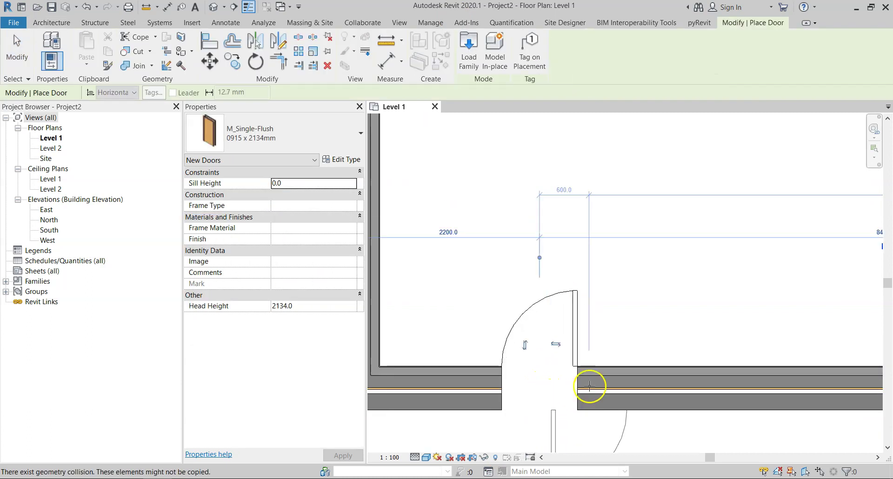
pyautogui.scroll(-1, 588, 383)
pyautogui.moveTo(588, 383); pyautogui.dragTo(479, 325, button='middle')
pyautogui.rightClick(475, 342)
pyautogui.click(501, 229)
pyautogui.scroll(1, 501, 229)
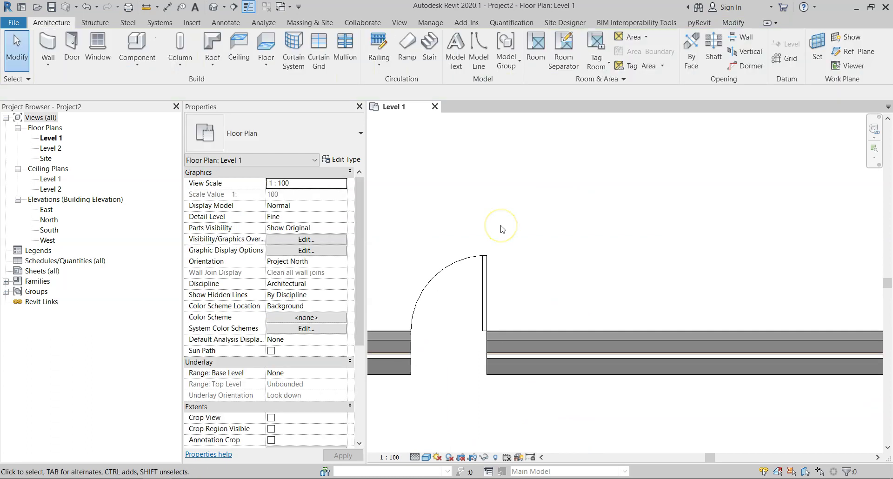
# - Place an M_Window-Double-Hung 750 x 1200mm window in the bottom wall, right of the door
pyautogui.press('w')
pyautogui.press('n')
pyautogui.moveTo(533, 249); pyautogui.dragTo(405, 221, button='middle')
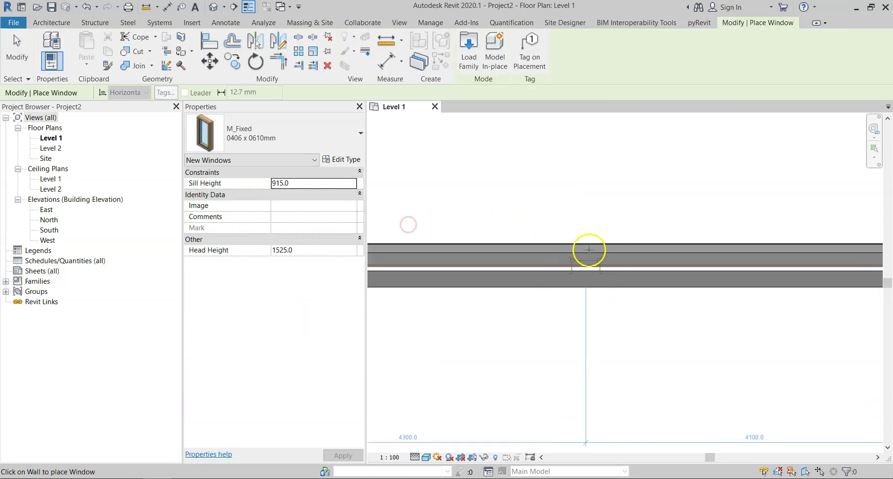
pyautogui.click(360, 133)
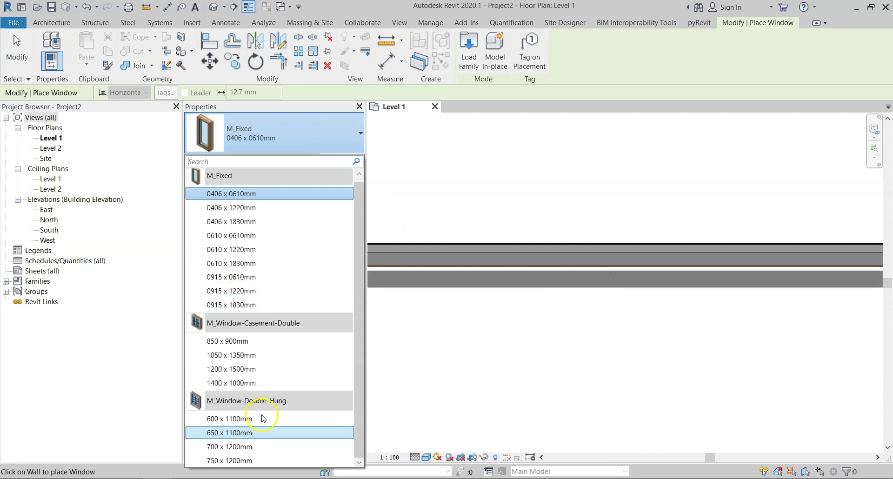
pyautogui.click(260, 461)
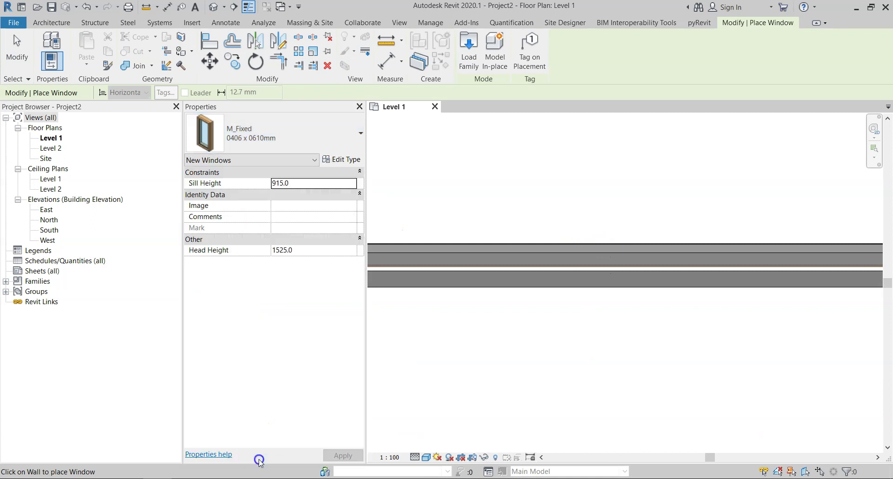
pyautogui.click(578, 286)
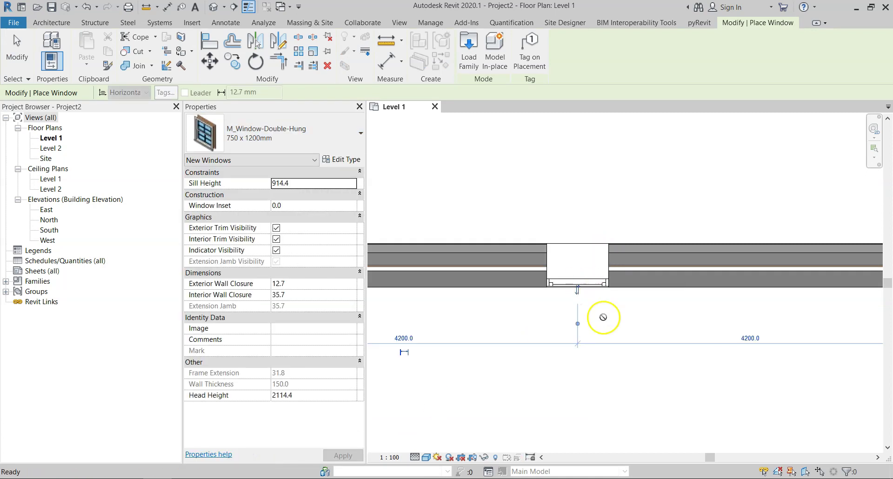
pyautogui.press('Escape')
pyautogui.press('Escape')
pyautogui.scroll(-3, 486, 313)
pyautogui.moveTo(486, 313); pyautogui.dragTo(631, 348, button='middle')
pyautogui.scroll(-2, 631, 348)
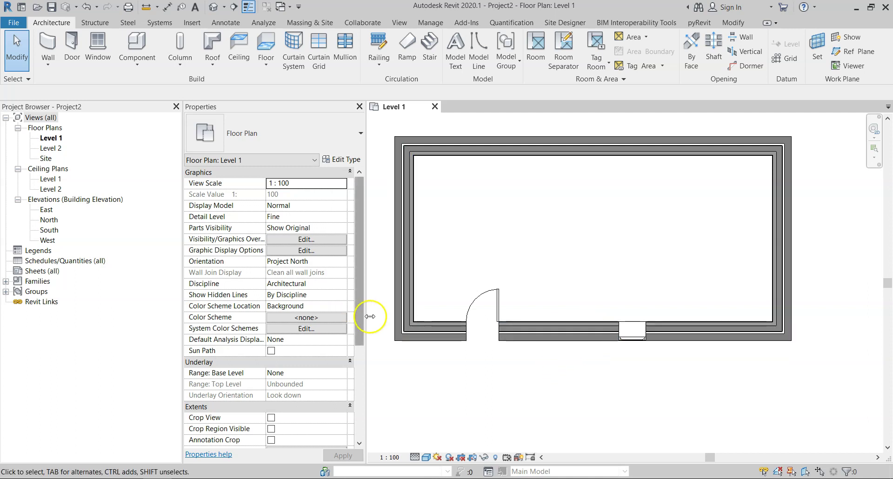
pyautogui.scroll(5, 493, 313)
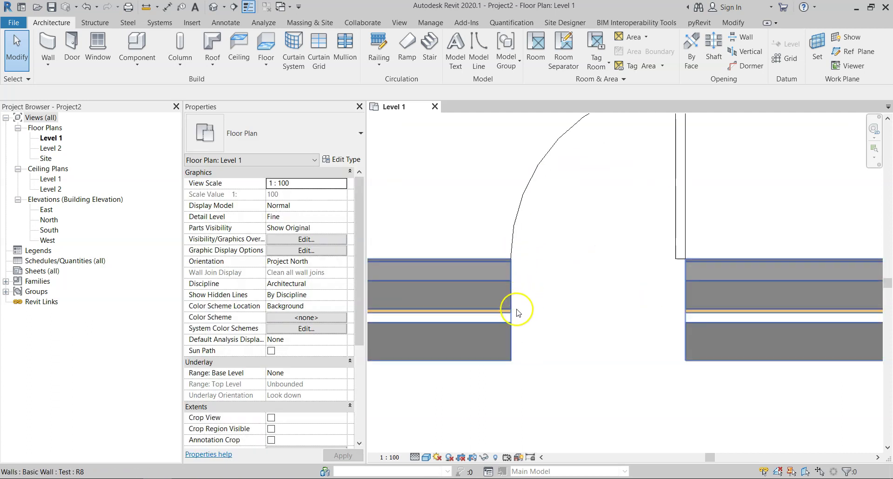
pyautogui.scroll(1, 518, 312)
# - Flip the door's swing so it opens outward, away from the room
pyautogui.click(514, 213)
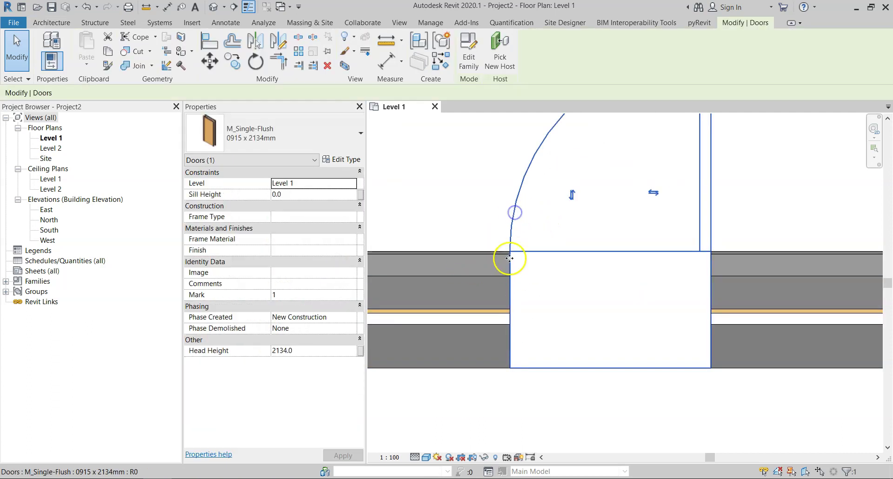
pyautogui.scroll(1, 484, 282)
pyautogui.moveTo(486, 302); pyautogui.dragTo(515, 217, button='middle')
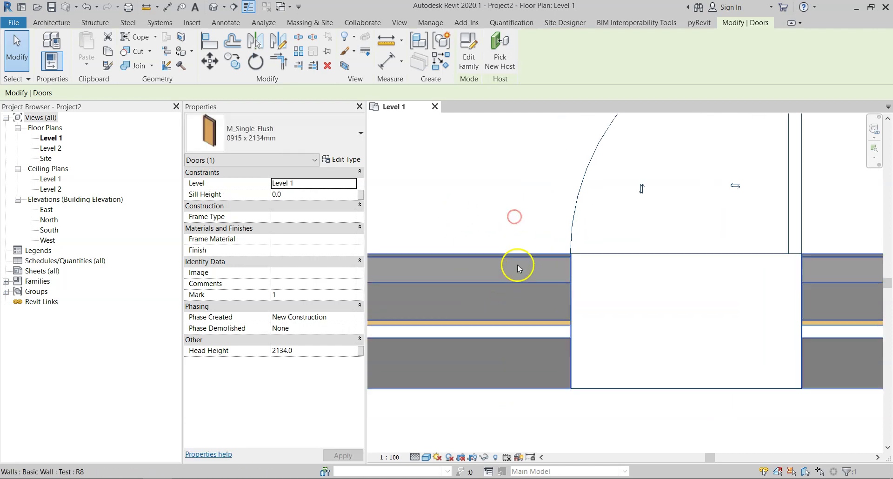
pyautogui.scroll(1, 518, 266)
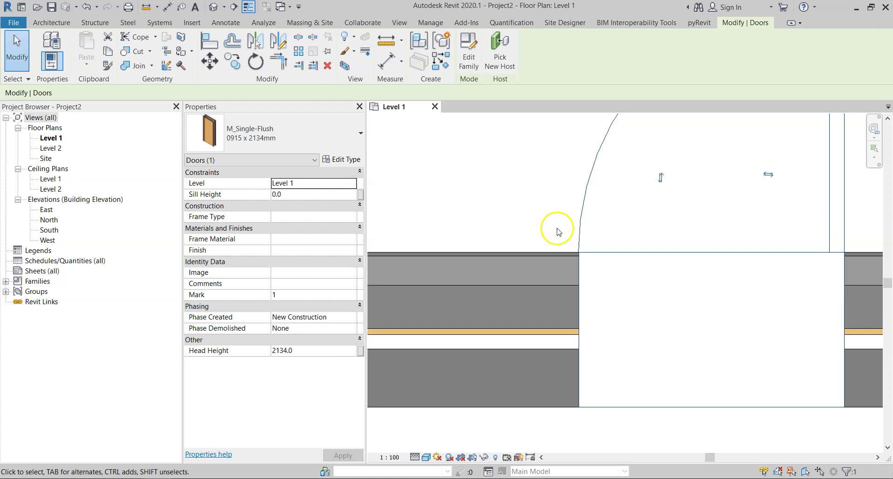
pyautogui.scroll(-1, 560, 235)
pyautogui.click(544, 231)
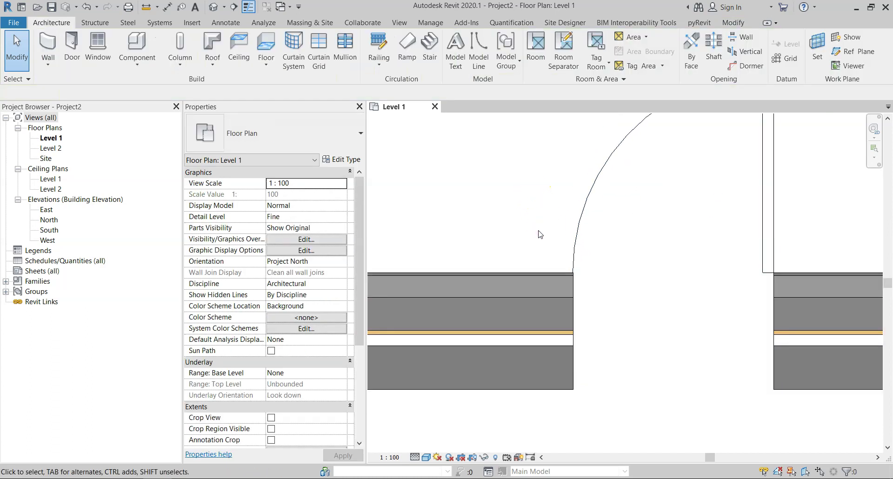
pyautogui.scroll(-1, 572, 225)
pyautogui.scroll(-1, 637, 235)
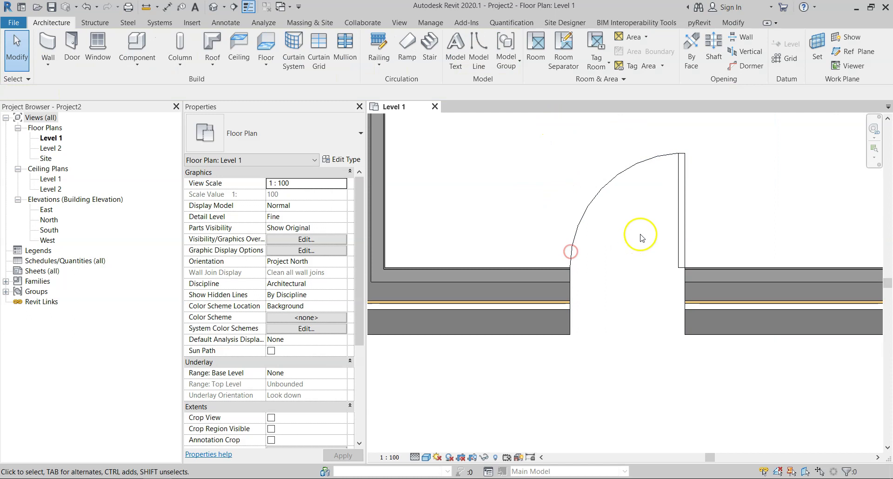
pyautogui.click(680, 227)
pyautogui.press('space')
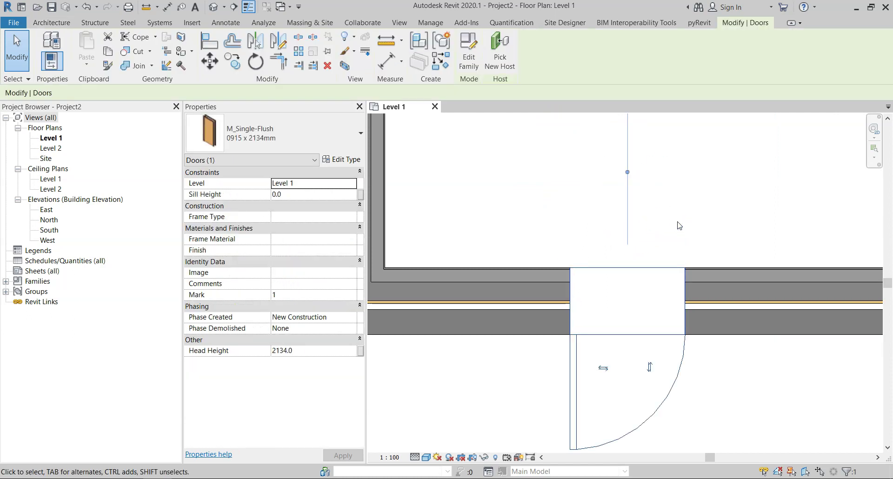
pyautogui.press('Escape')
# - Select and deselect the double-hung window to check it cuts the Test wall
pyautogui.moveTo(618, 221); pyautogui.dragTo(505, 314, button='middle')
pyautogui.scroll(2, 506, 316)
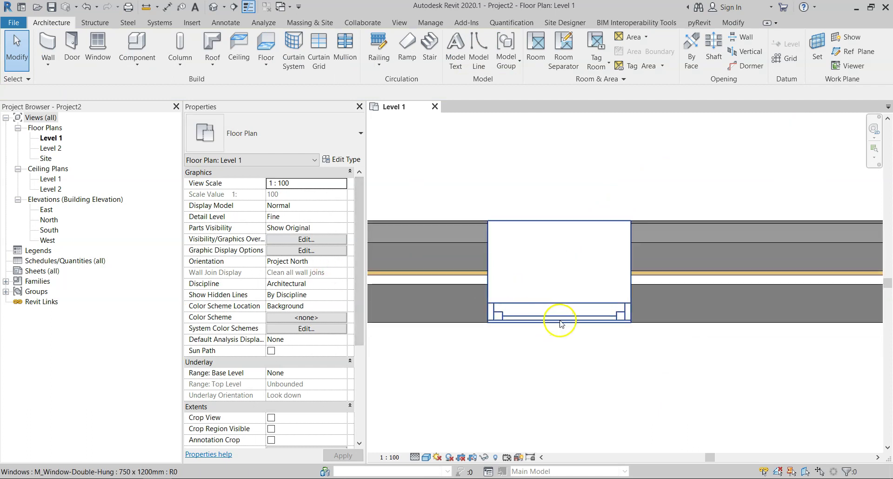
pyautogui.click(556, 318)
pyautogui.click(585, 366)
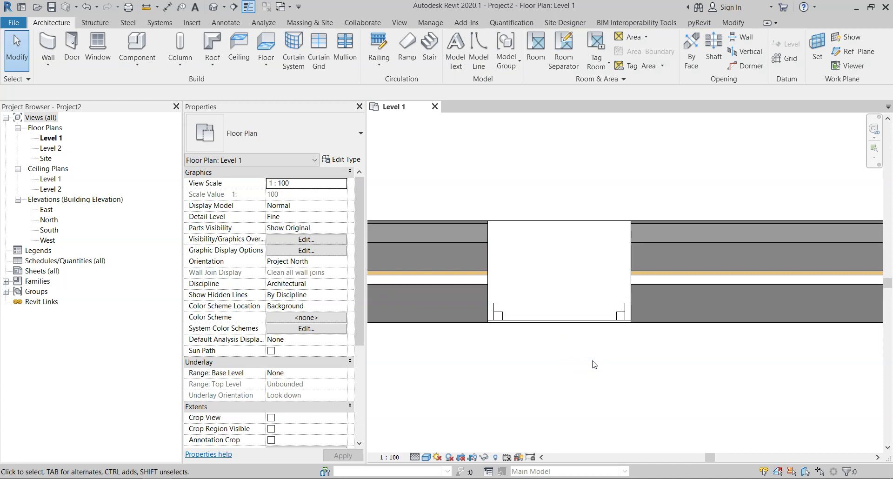
pyautogui.scroll(-6, 595, 365)
pyautogui.scroll(5, 621, 362)
pyautogui.scroll(3, 623, 361)
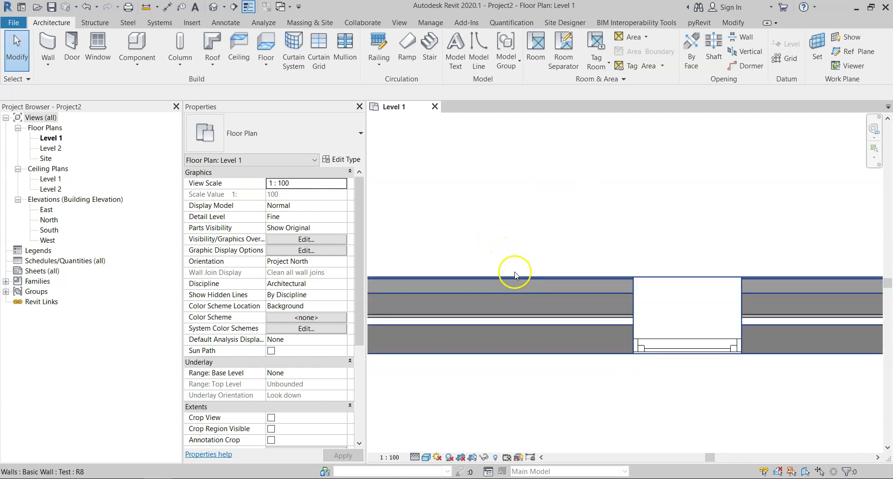
# - Open the Test wall type's Edit Assembly dialog and enlarge it to show all ten layers
pyautogui.click(520, 286)
pyautogui.click(346, 159)
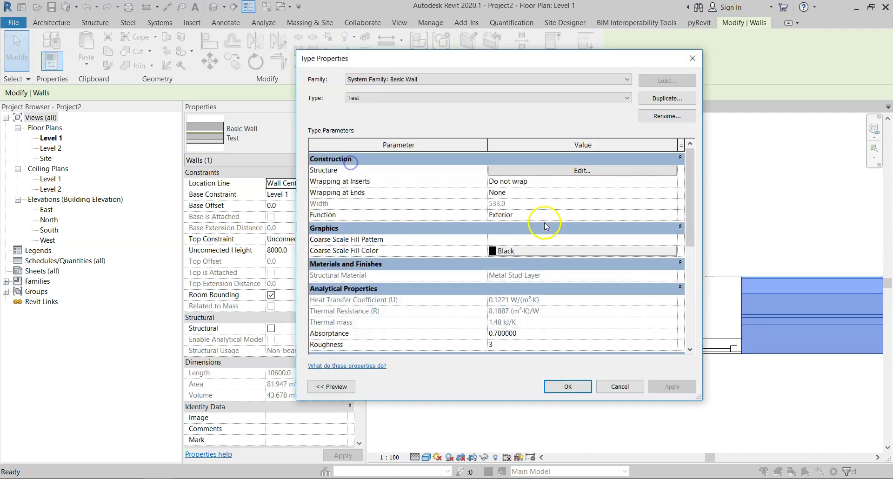
pyautogui.click(535, 171)
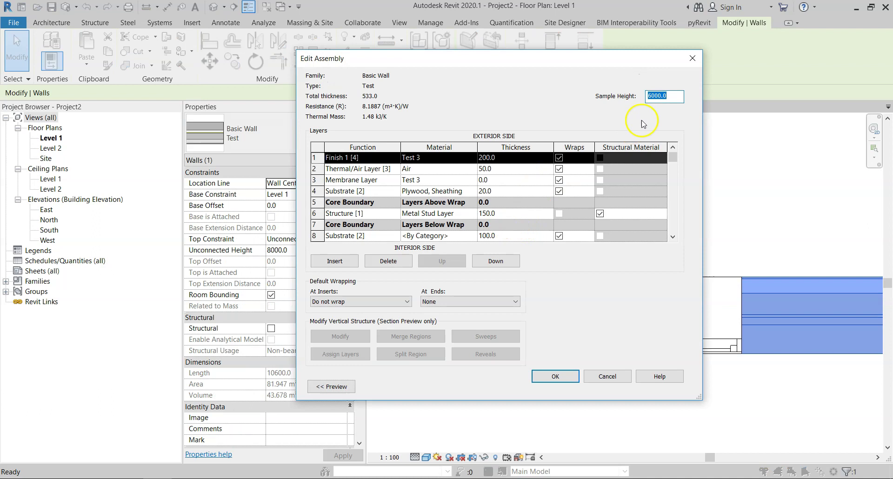
pyautogui.moveTo(699, 397); pyautogui.dragTo(809, 450)
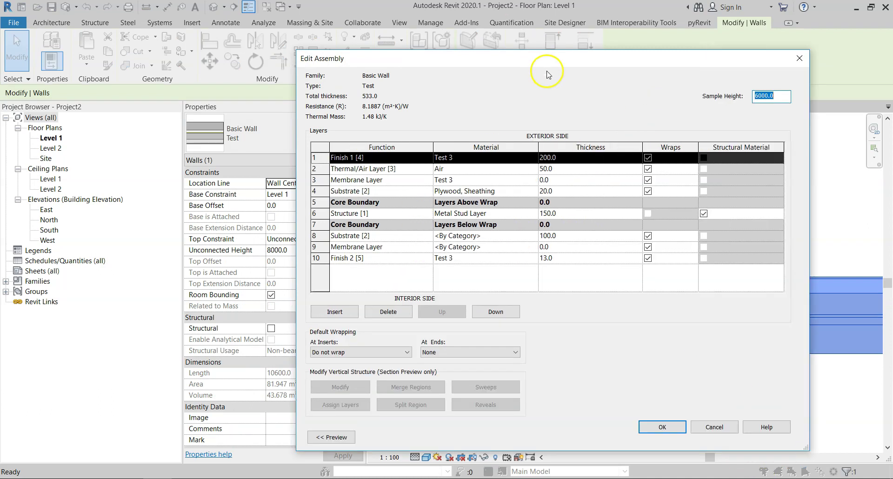
pyautogui.moveTo(546, 63); pyautogui.dragTo(501, 13)
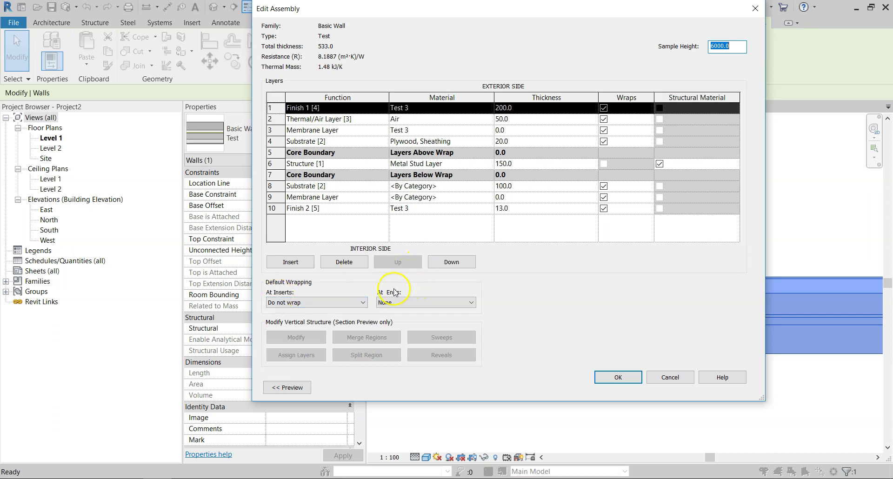
# - Set Default Wrapping At Inserts to Both and keep At Ends at None
pyautogui.click(300, 302)
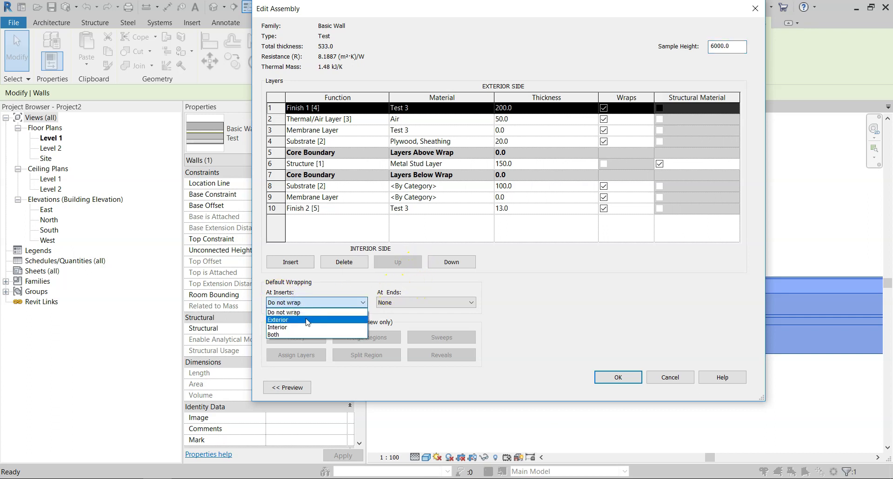
pyautogui.click(308, 328)
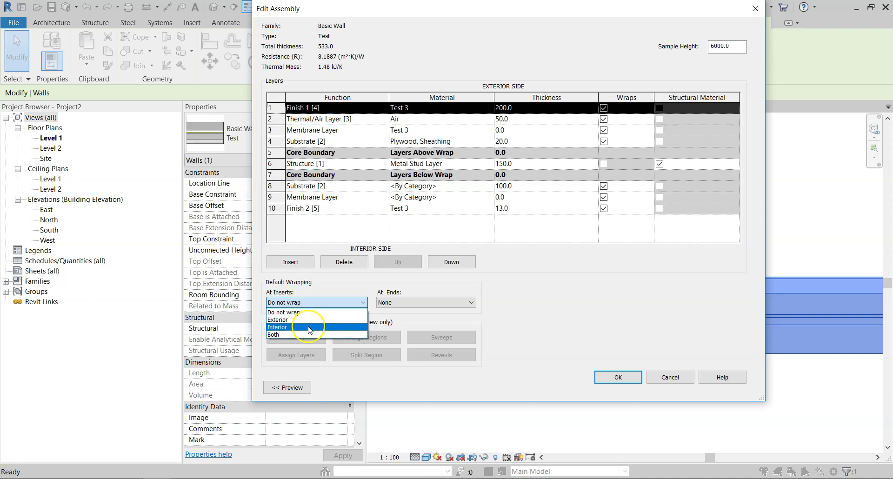
pyautogui.click(308, 328)
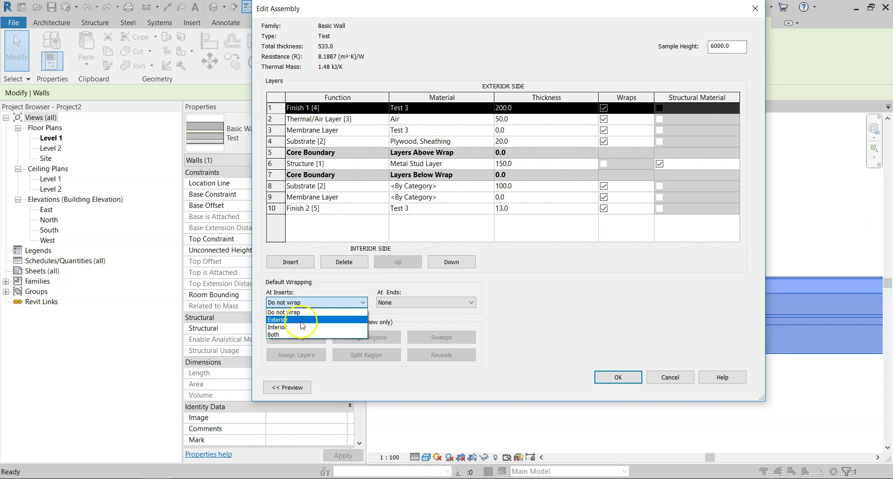
pyautogui.click(289, 334)
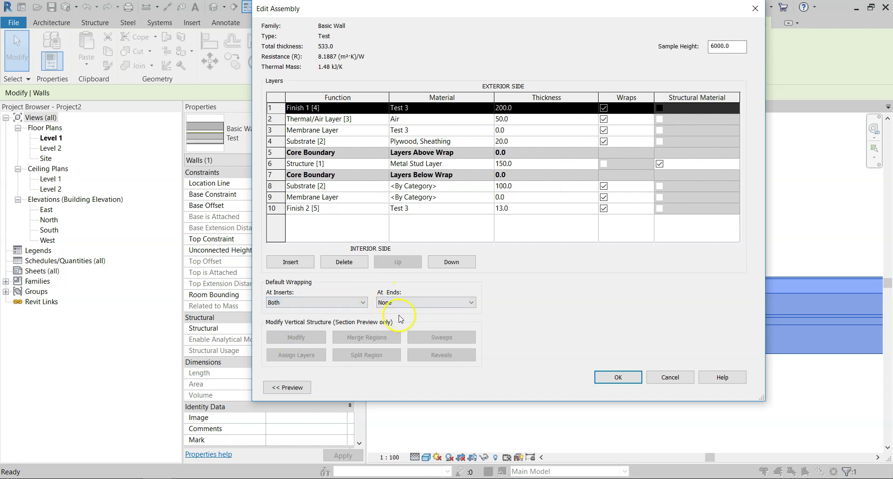
pyautogui.click(413, 302)
pyautogui.click(415, 305)
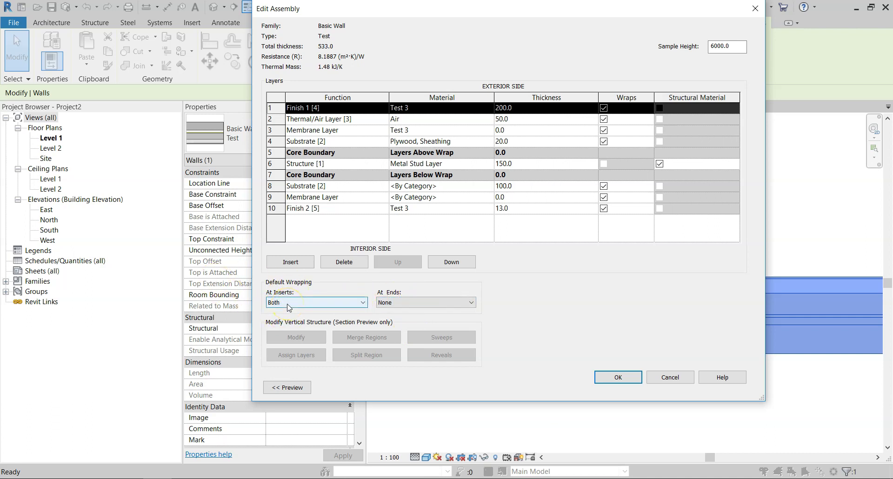
# - Accept the wrapping settings in both dialogs and zoom into the door opening
pyautogui.click(616, 377)
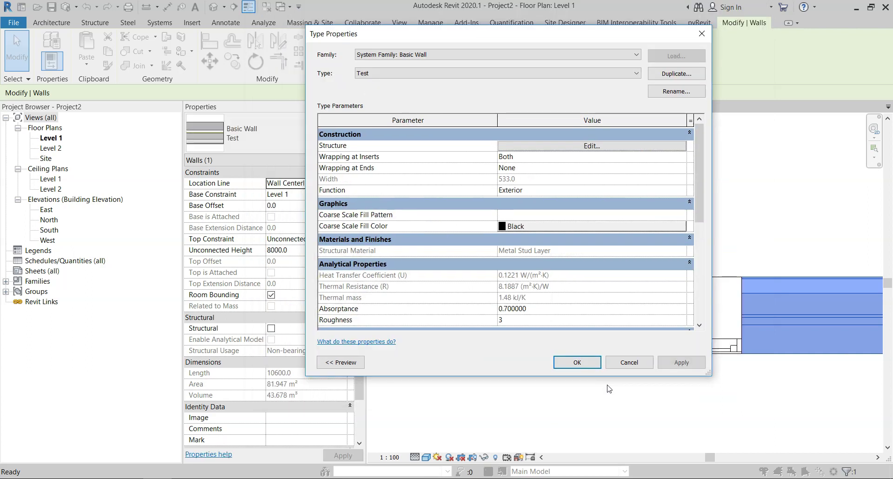
pyautogui.click(577, 362)
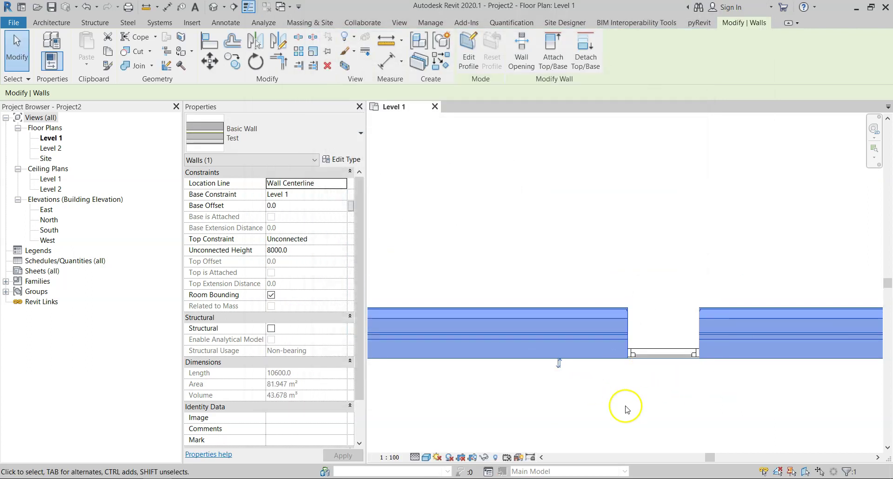
pyautogui.click(625, 409)
pyautogui.scroll(-4, 608, 379)
pyautogui.scroll(8, 612, 355)
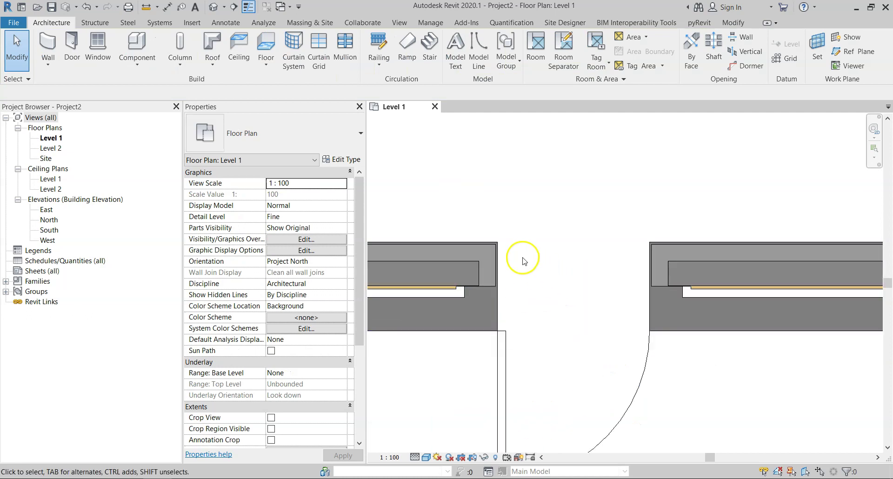
pyautogui.scroll(4, 470, 230)
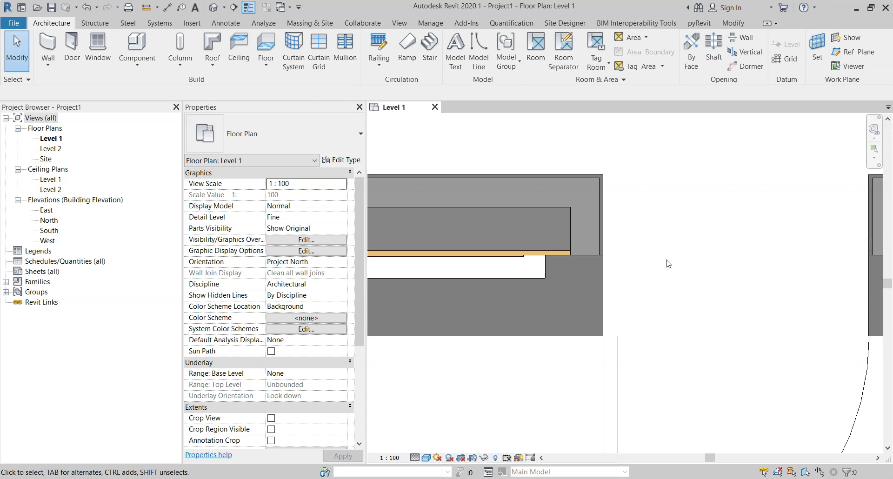
# - Draw a 1480-long horizontal Test 2 wall
pyautogui.scroll(-2, 680, 228)
pyautogui.moveTo(664, 234); pyautogui.dragTo(641, 264, button='middle')
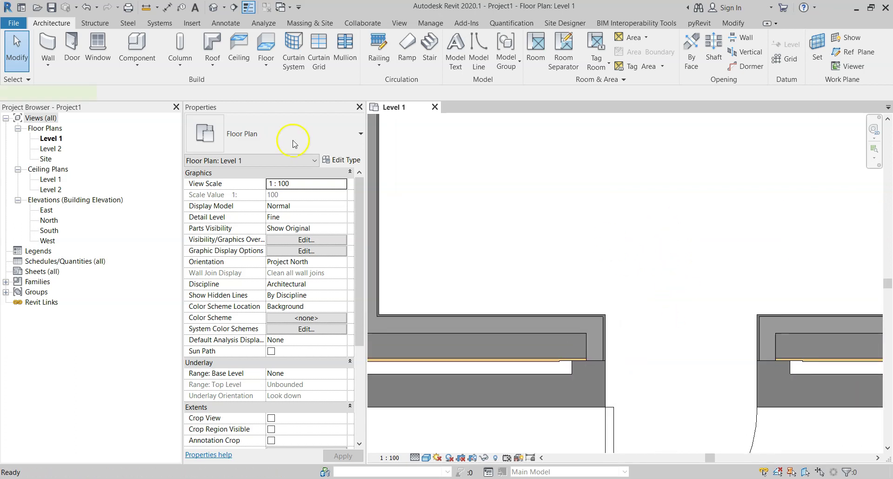
pyautogui.press('w')
pyautogui.press('a')
pyautogui.click(298, 141)
pyautogui.scroll(-10, 319, 203)
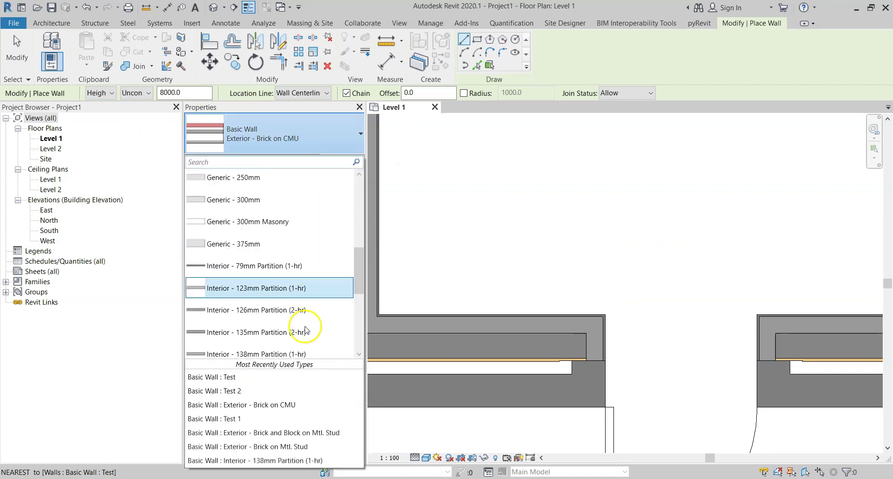
pyautogui.click(265, 218)
pyautogui.moveTo(620, 244); pyautogui.dragTo(602, 339, button='middle')
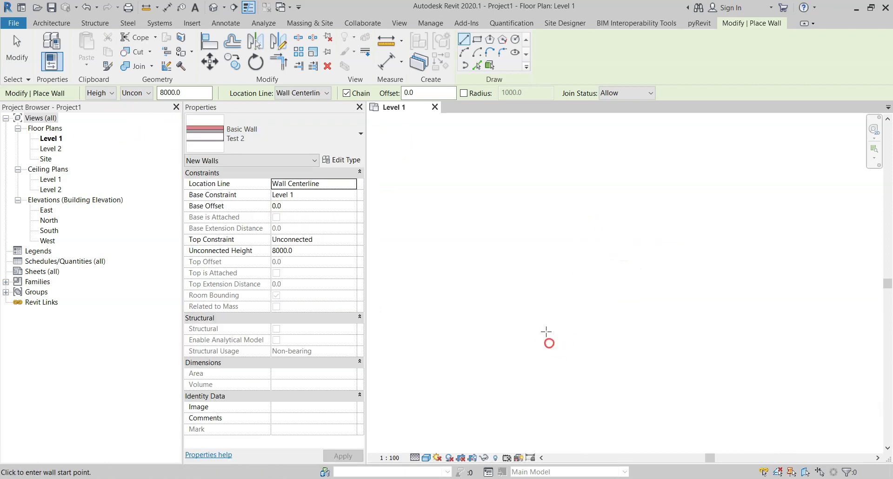
pyautogui.click(465, 278)
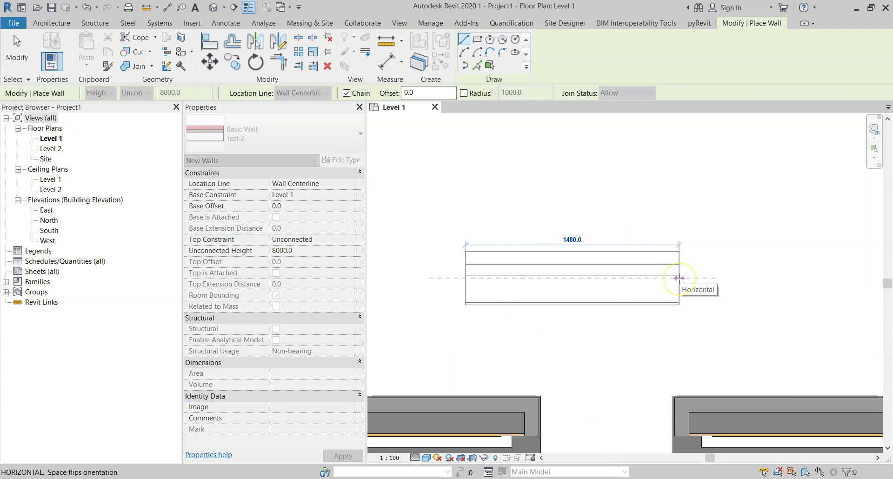
pyautogui.click(679, 278)
pyautogui.press('Escape')
pyautogui.press('Escape')
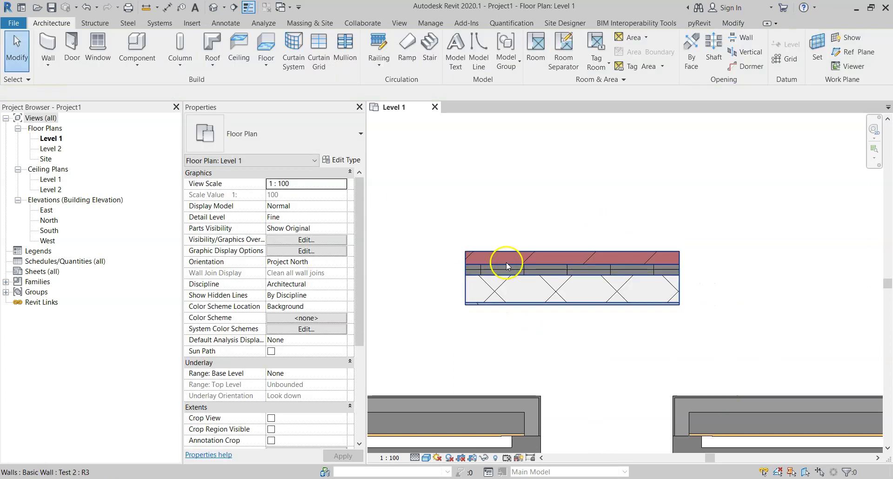
pyautogui.click(600, 259)
pyautogui.click(610, 229)
# - Draw an Exterior - Brick on CMU comparison wall above the Test 2 wall
pyautogui.press('w')
pyautogui.press('a')
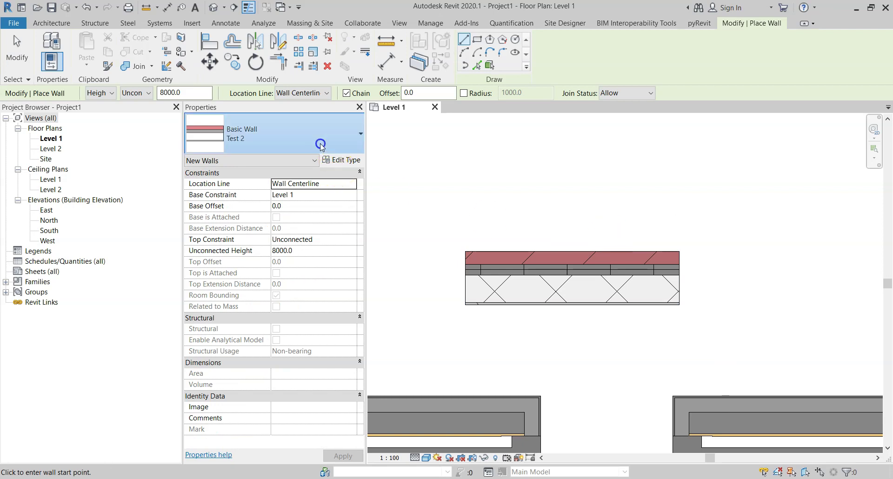
pyautogui.click(320, 140)
pyautogui.scroll(5, 301, 258)
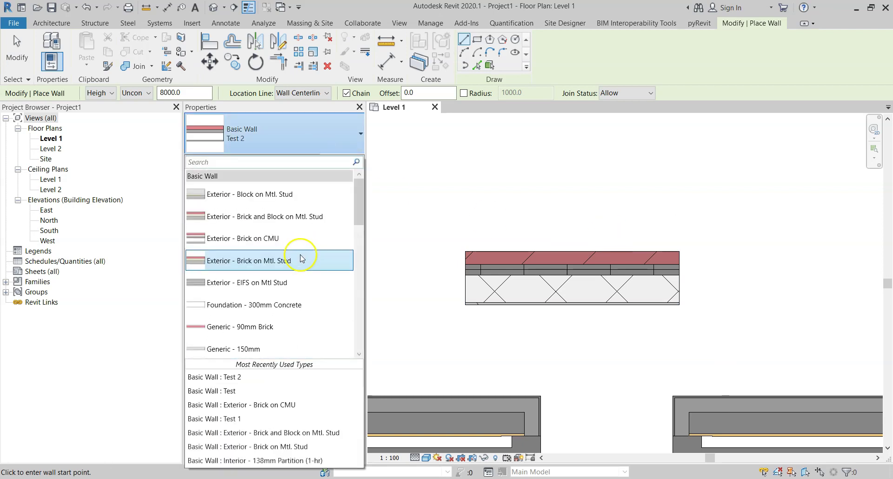
pyautogui.click(279, 238)
pyautogui.click(605, 172)
pyautogui.click(716, 221)
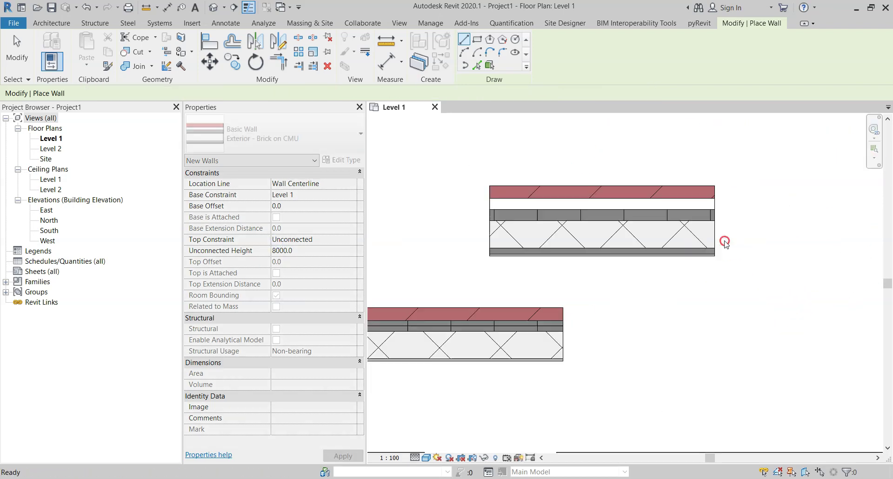
pyautogui.press('Escape')
pyautogui.press('Escape')
pyautogui.click(614, 215)
pyautogui.click(541, 316)
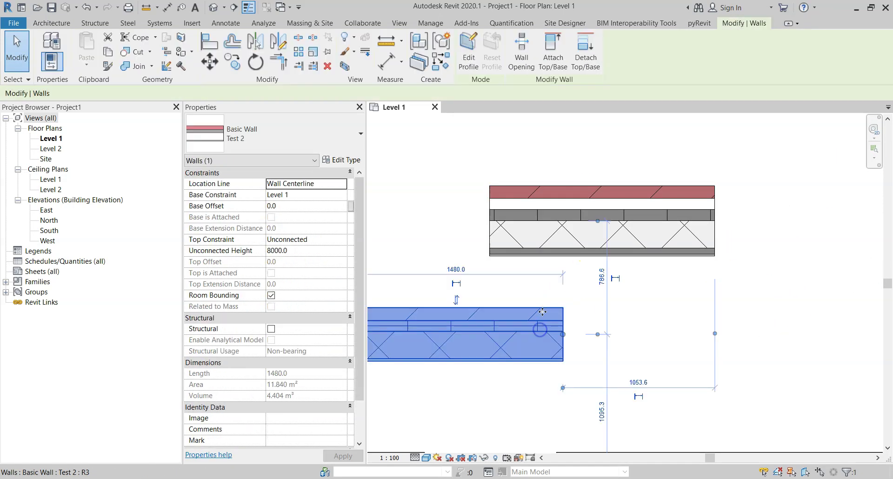
# - Review the 372.0-thick Test 2 layer structure and close both dialogs unchanged
pyautogui.click(341, 160)
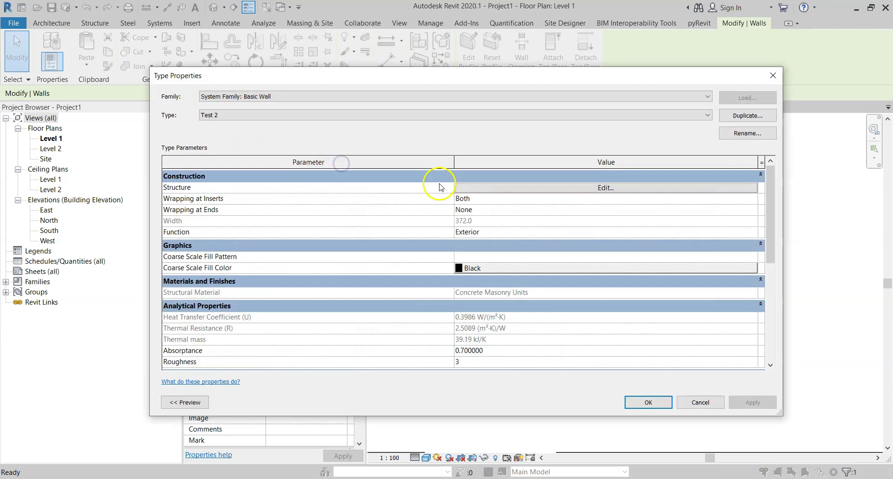
pyautogui.click(638, 189)
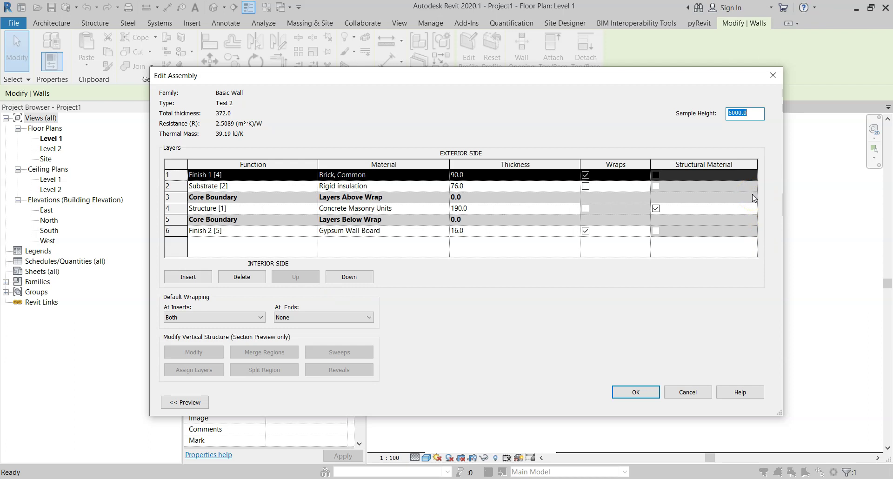
pyautogui.click(205, 175)
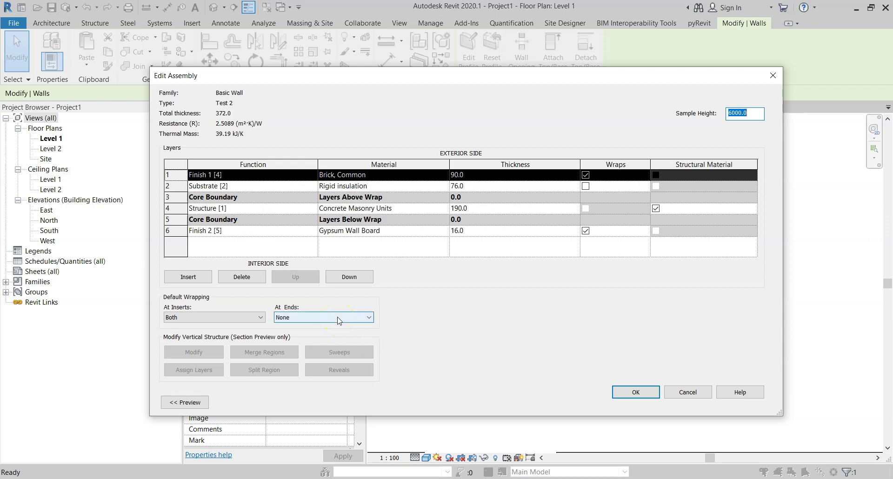
pyautogui.press('Return')
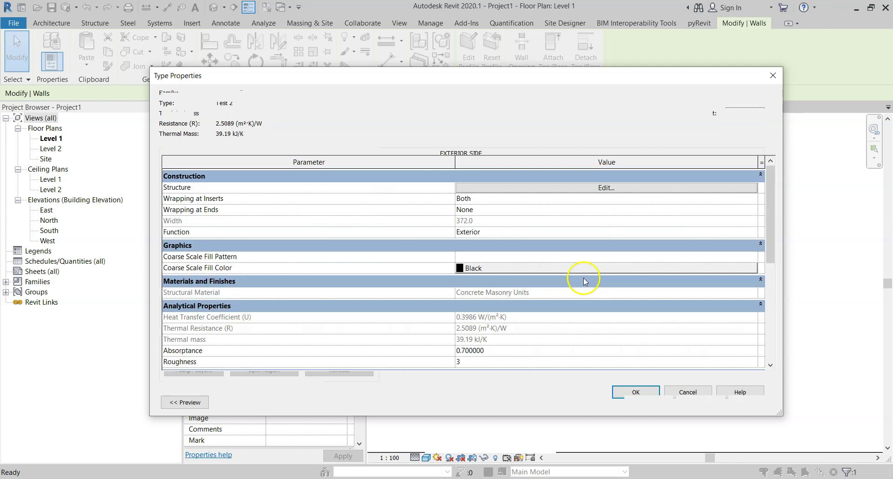
pyautogui.press('Return')
pyautogui.click(625, 282)
# - Delete the Brick on CMU comparison wall and select the room's four walls
pyautogui.click(600, 219)
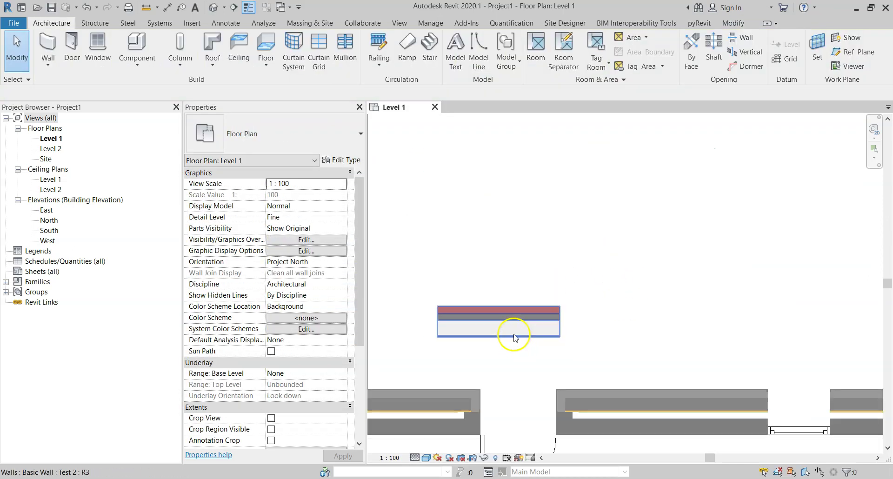
pyautogui.click(504, 312)
pyautogui.press('Delete')
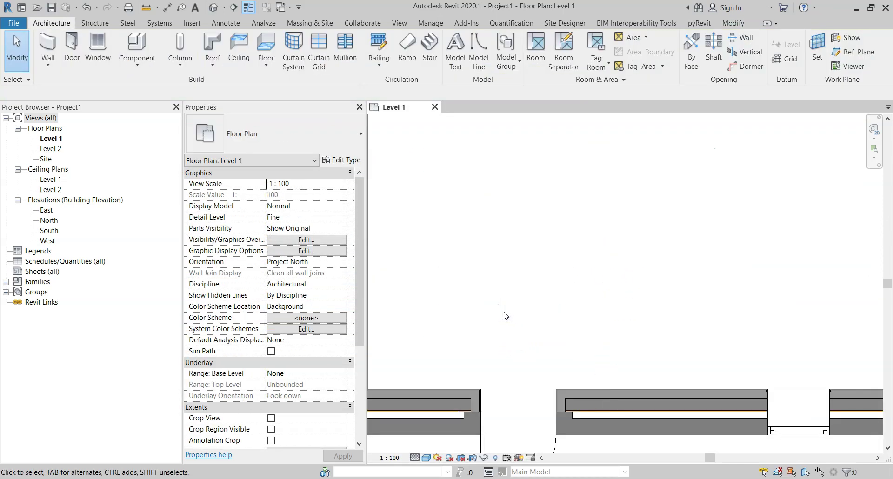
pyautogui.scroll(-2, 513, 317)
pyautogui.moveTo(512, 259); pyautogui.dragTo(518, 284, button='middle')
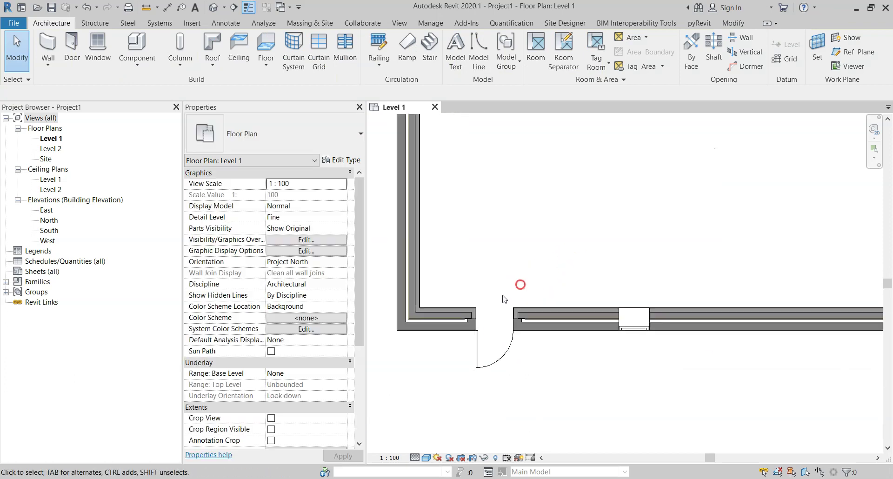
pyautogui.click(441, 323)
# - Pick Basic Wall : Test 2 in the Type Selector for the four selected room walls
pyautogui.scroll(-3, 688, 255)
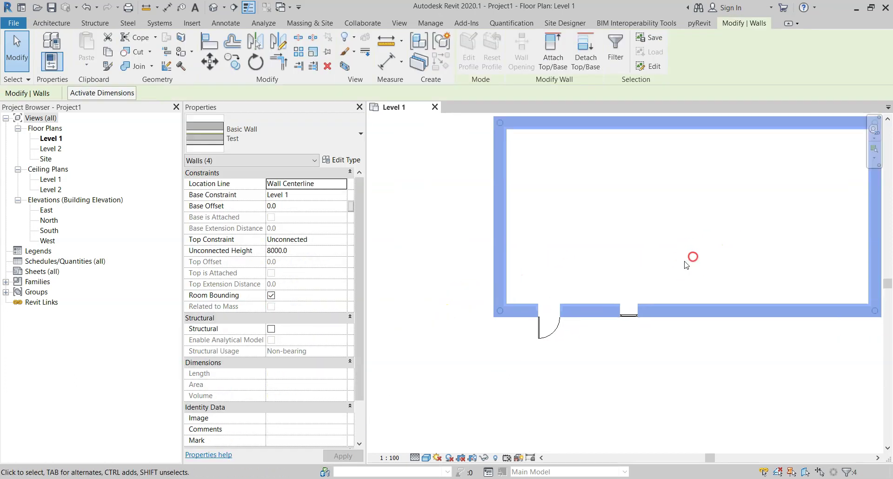
pyautogui.click(354, 125)
pyautogui.scroll(-2, 226, 256)
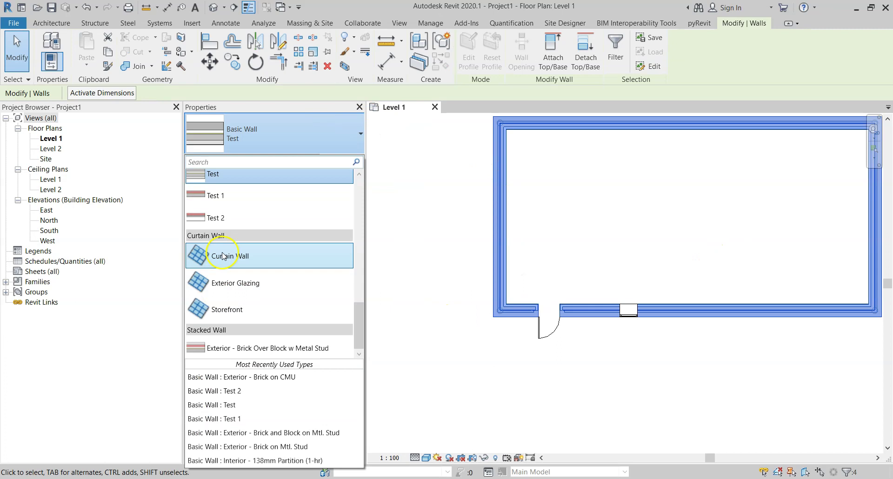
pyautogui.click(225, 223)
pyautogui.scroll(5, 539, 312)
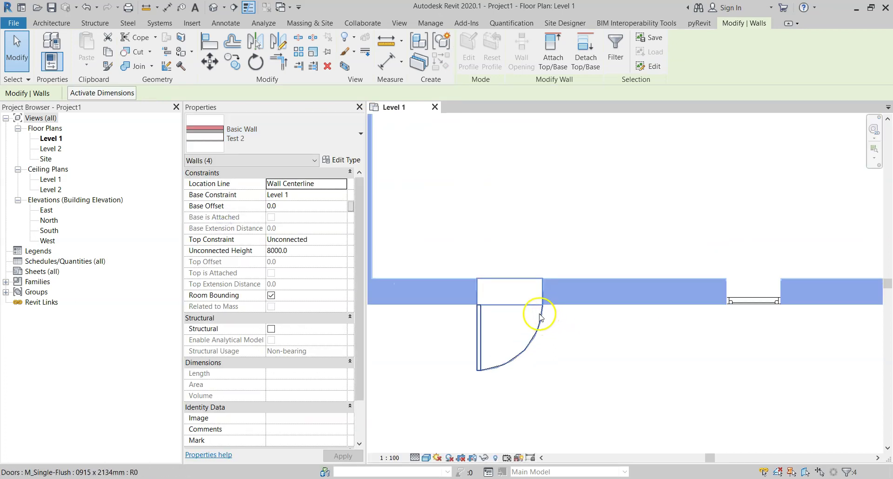
# - Deselect the walls and zoom in on the door opening, clearing an accidental door selection
pyautogui.moveTo(494, 240); pyautogui.dragTo(528, 251, button='middle')
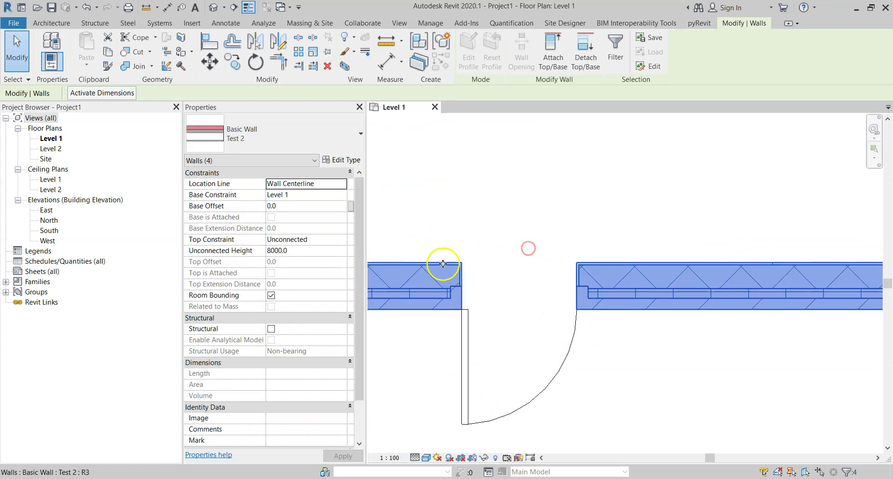
pyautogui.click(490, 260)
pyautogui.scroll(3, 493, 259)
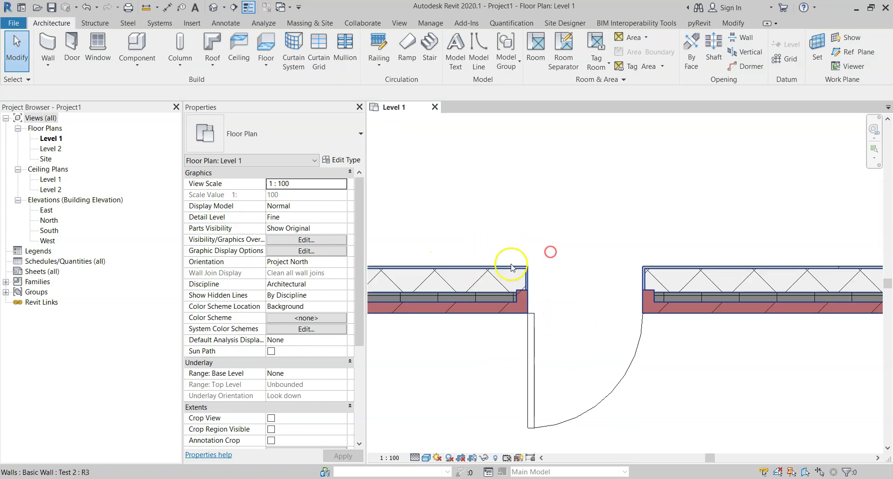
pyautogui.scroll(2, 532, 323)
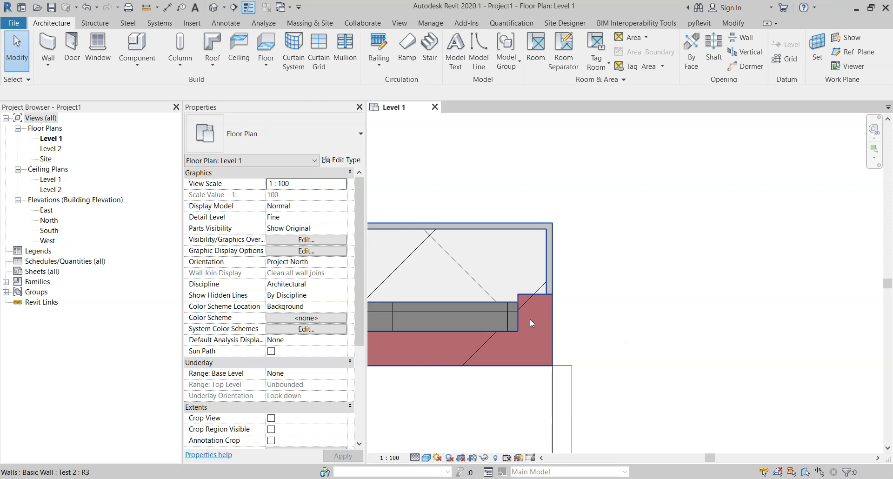
pyautogui.click(532, 324)
pyautogui.press('Escape')
# - Set the Test 2 structure's Default Wrapping At Inserts to Exterior and confirm both dialogs
pyautogui.click(415, 231)
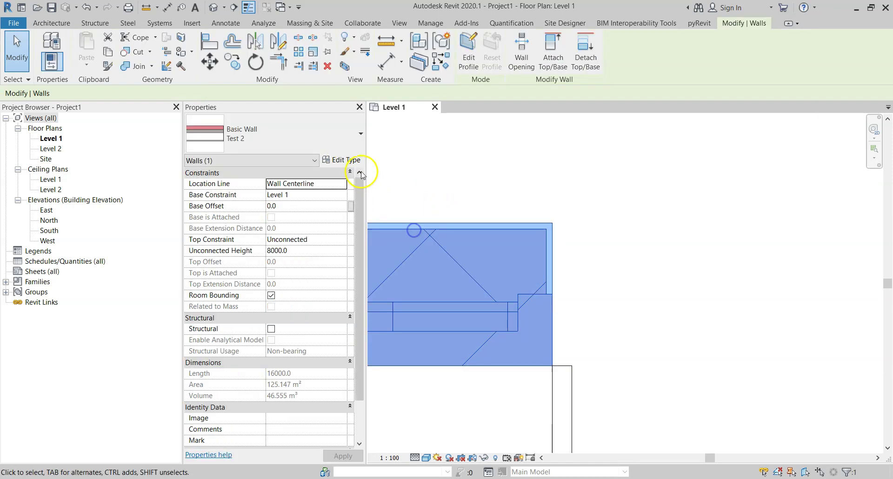
pyautogui.click(344, 160)
pyautogui.click(553, 187)
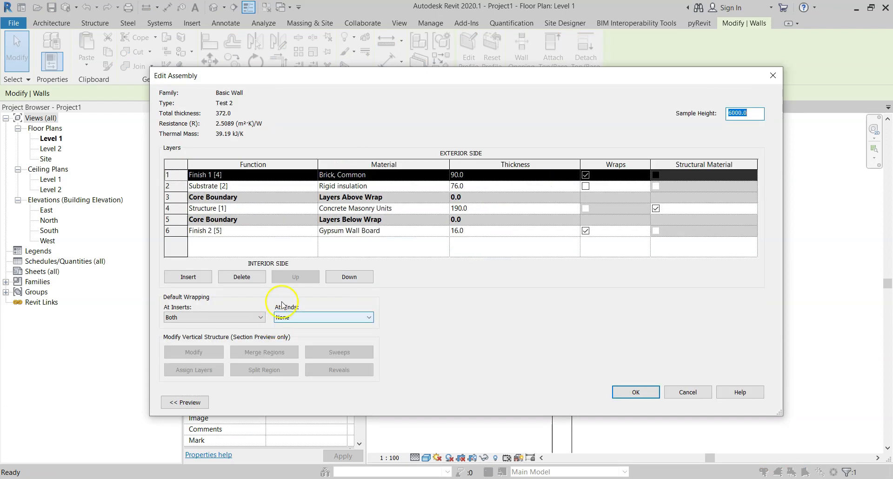
pyautogui.click(192, 318)
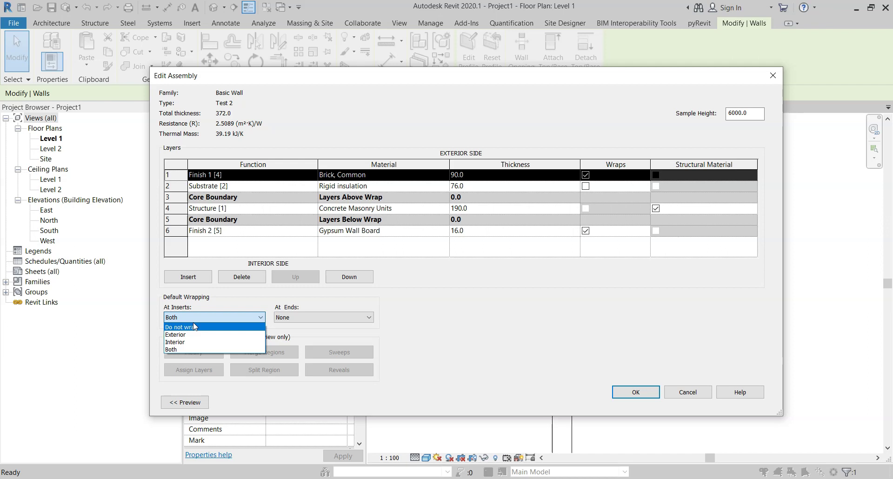
pyautogui.click(188, 334)
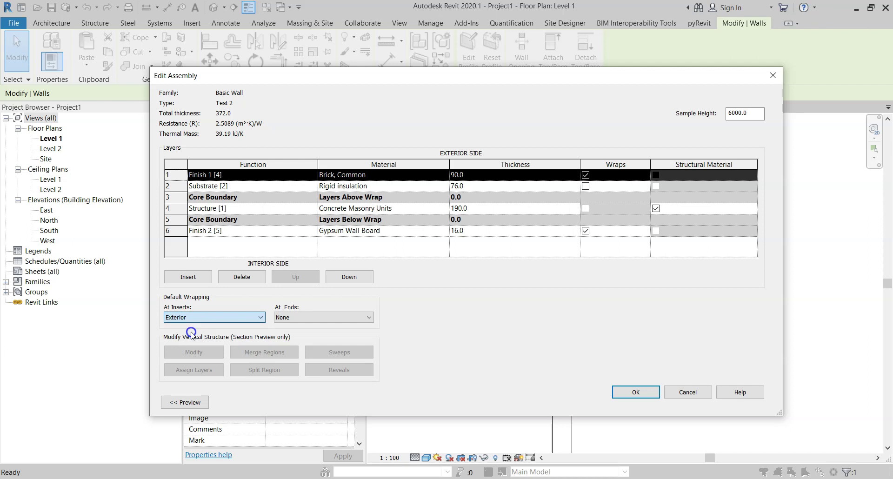
pyautogui.click(625, 392)
pyautogui.click(637, 400)
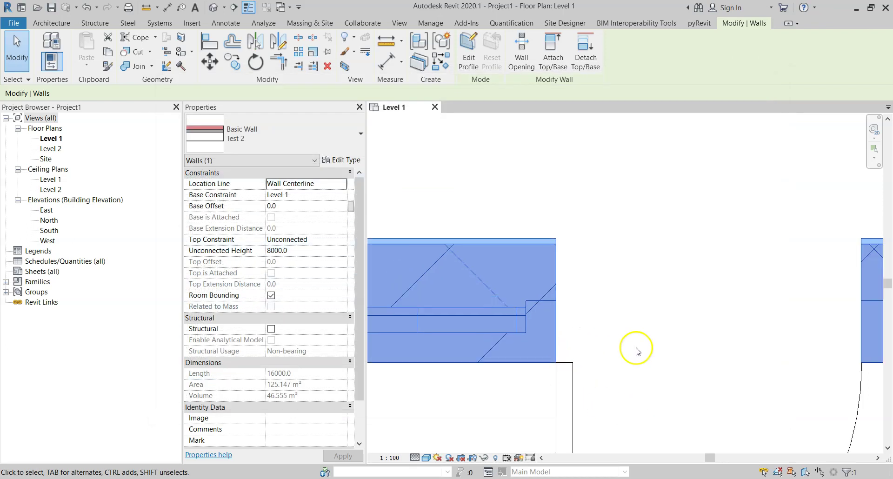
# - Deselect, then inspect and reselect the Test 2 wall beside the door
pyautogui.click(620, 336)
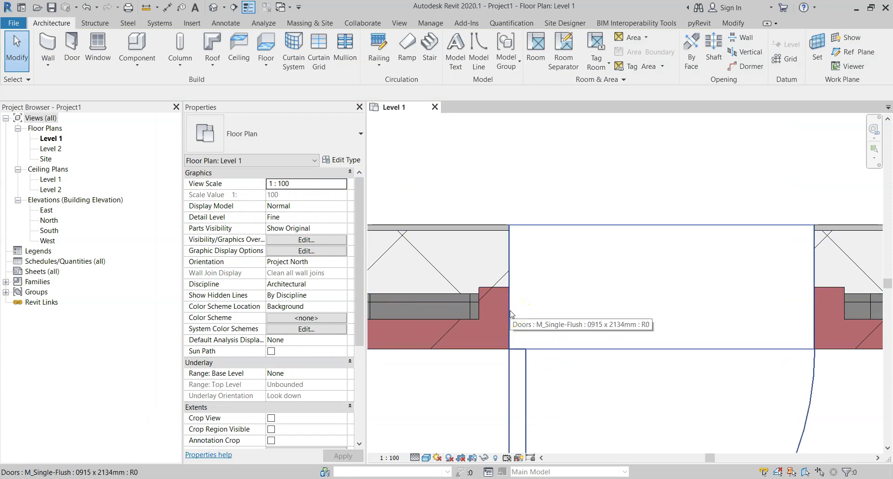
pyautogui.click(413, 320)
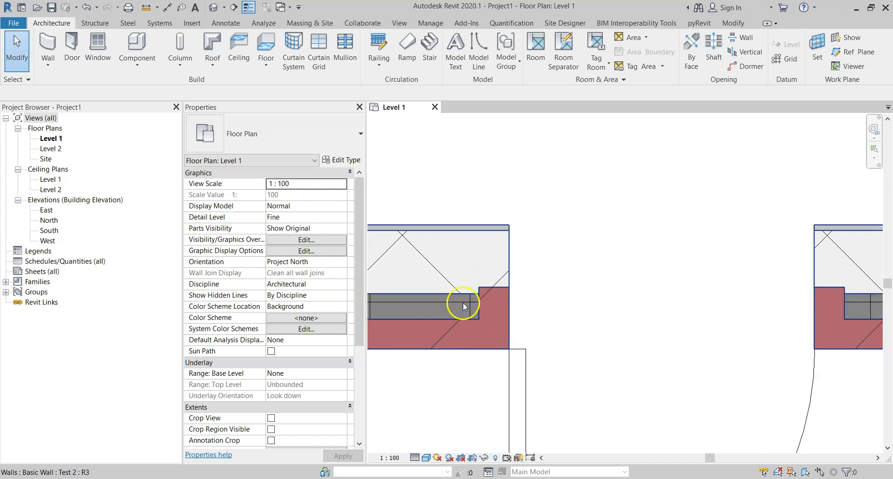
pyautogui.click(457, 279)
# - Open the Test 2 layer structure and move the editor aside to compare with the door in plan
pyautogui.click(351, 161)
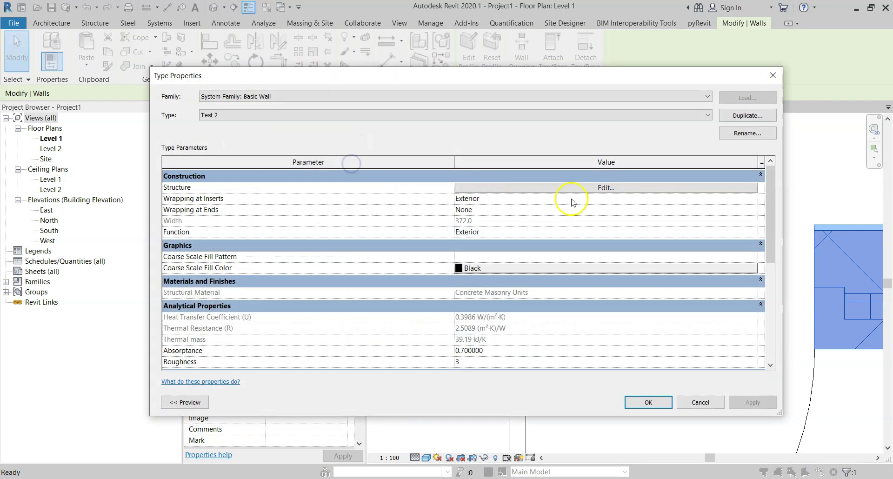
pyautogui.click(569, 190)
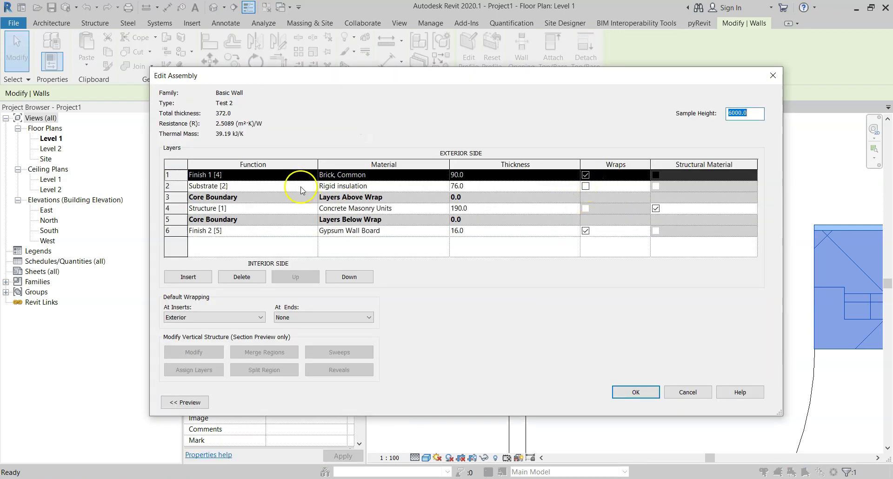
pyautogui.moveTo(553, 79); pyautogui.dragTo(185, 47)
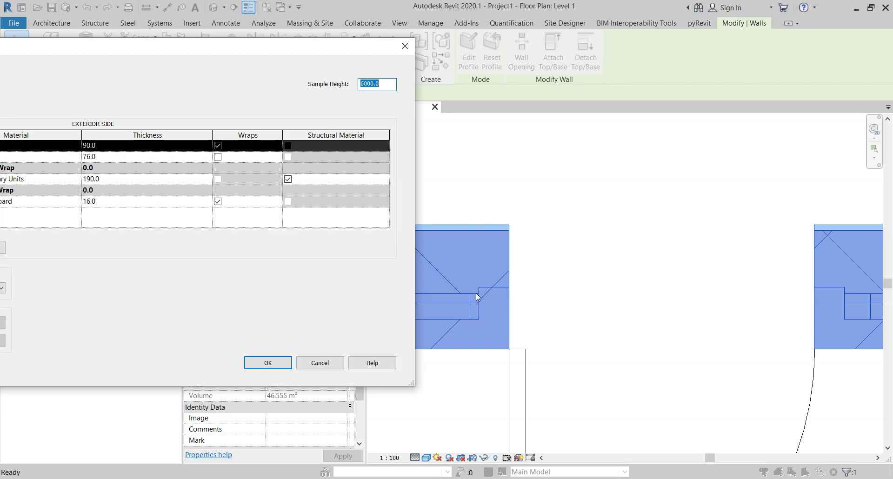
pyautogui.moveTo(475, 293)
pyautogui.mouseDown()
pyautogui.moveTo(26, 182)
pyautogui.moveTo(427, 303)
pyautogui.moveTo(467, 322)
pyautogui.mouseUp()
pyautogui.moveTo(200, 47); pyautogui.dragTo(514, 64)
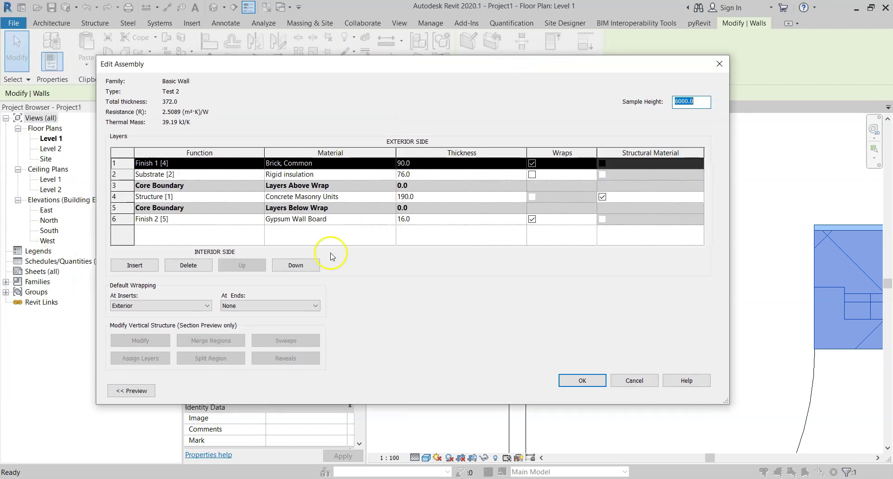
# - Set Default Wrapping At Inserts to Both, confirm both dialogs, and deselect the wall
pyautogui.click(175, 306)
pyautogui.click(136, 338)
pyautogui.click(573, 381)
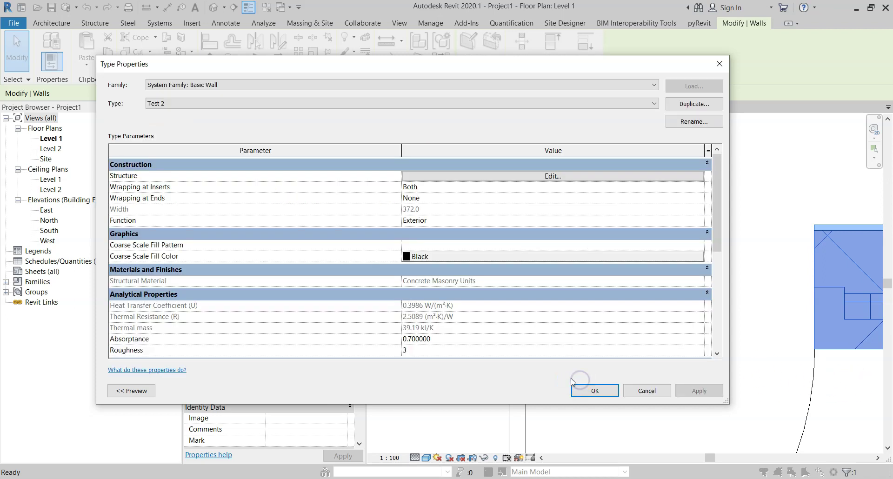
pyautogui.click(590, 389)
pyautogui.click(605, 143)
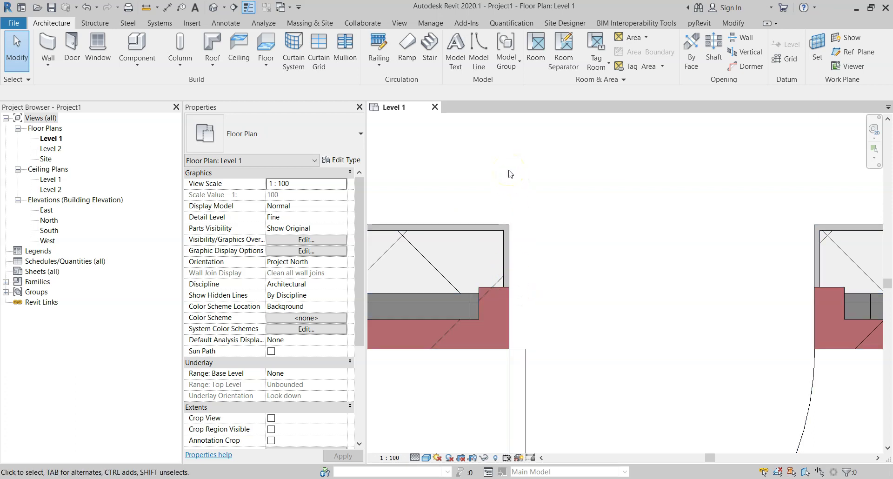
pyautogui.scroll(-1, 506, 158)
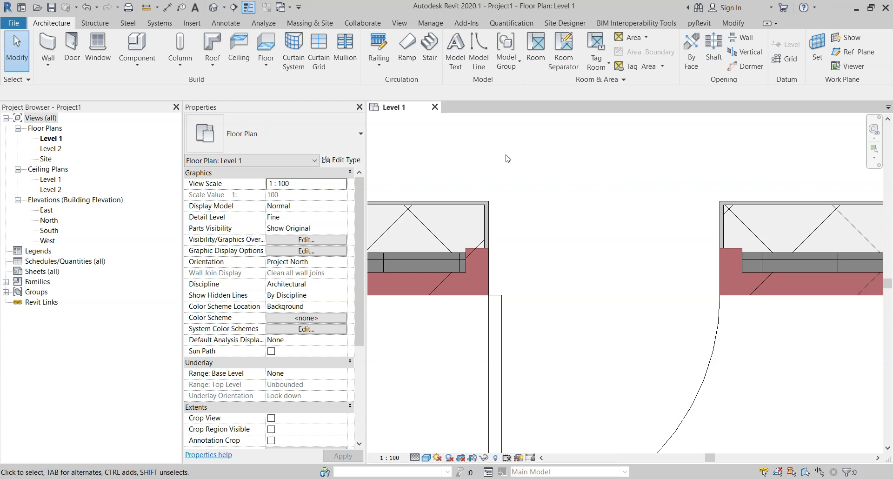
pyautogui.click(508, 152)
pyautogui.moveTo(509, 156); pyautogui.dragTo(546, 148, button='middle')
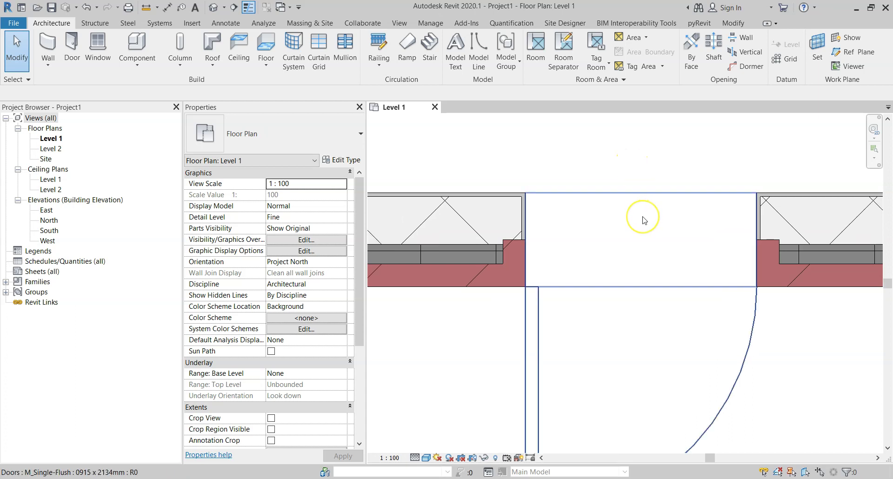
pyautogui.click(430, 219)
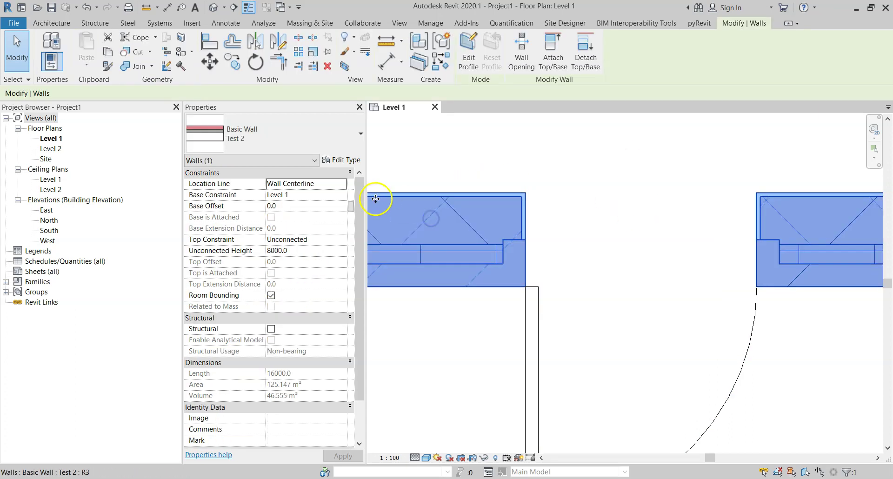
# - Open the Test 2 type properties and view the layer structure without changing it
pyautogui.click(352, 159)
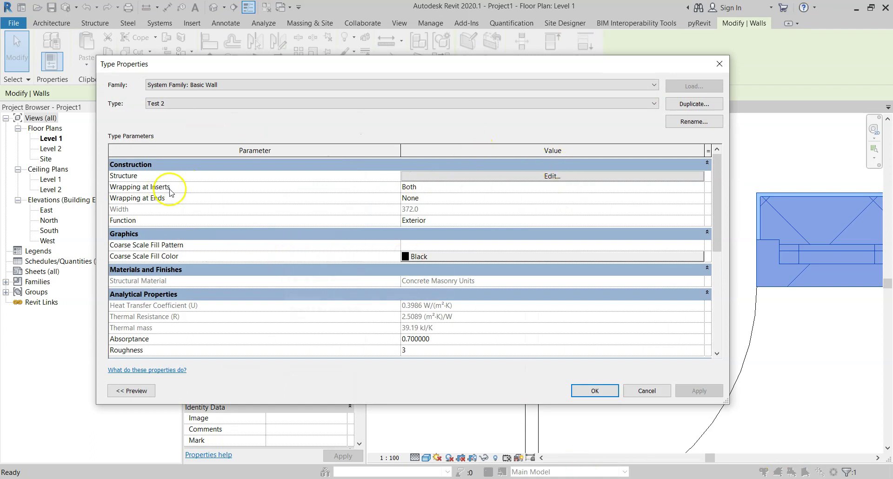
pyautogui.moveTo(173, 201)
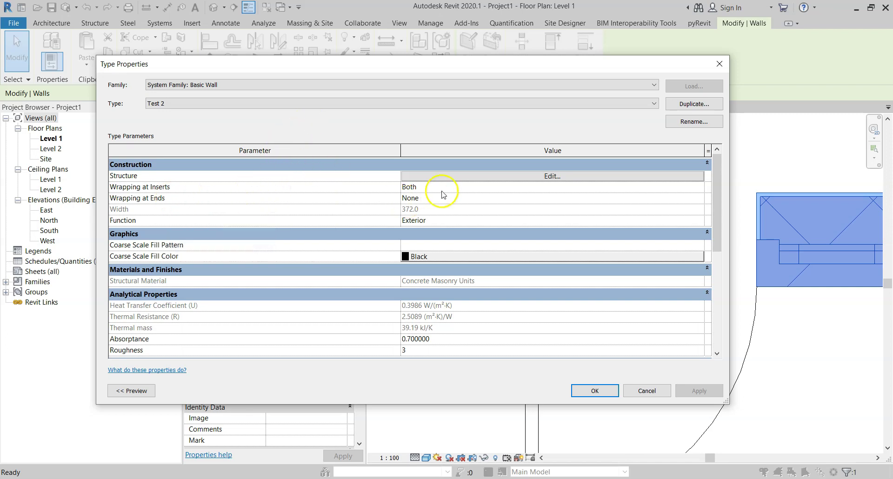
pyautogui.click(450, 176)
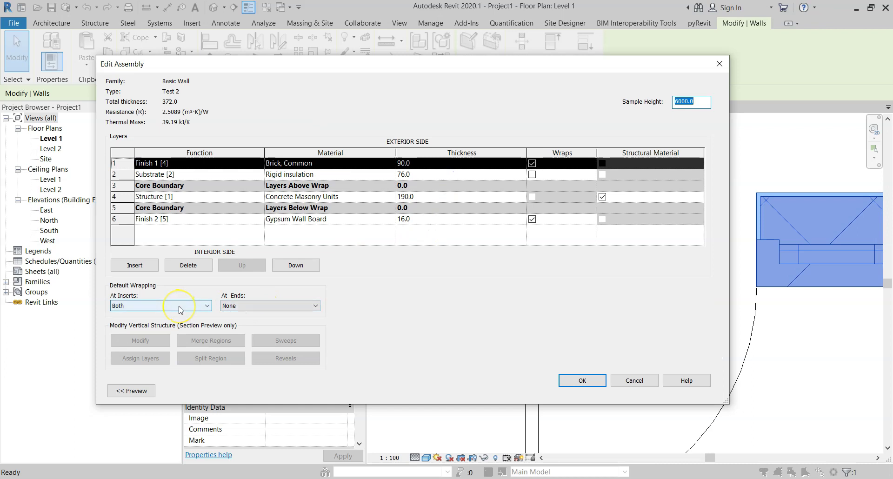
pyautogui.click(587, 380)
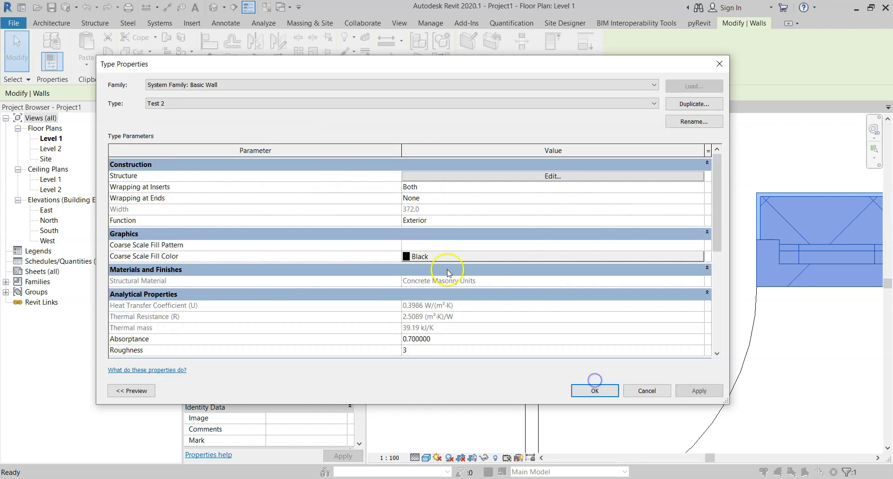
# - Preview Wrapping at Inserts as Do not wrap, then restore and apply Both
pyautogui.click(699, 186)
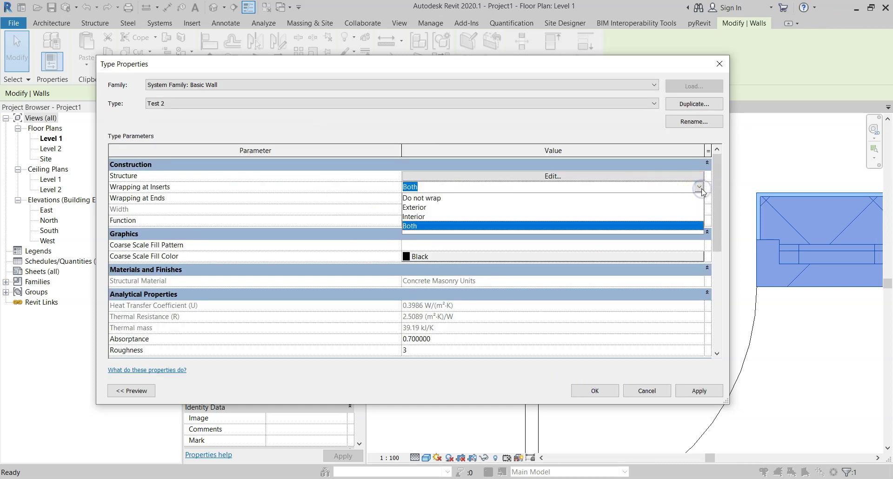
pyautogui.click(437, 198)
pyautogui.click(714, 391)
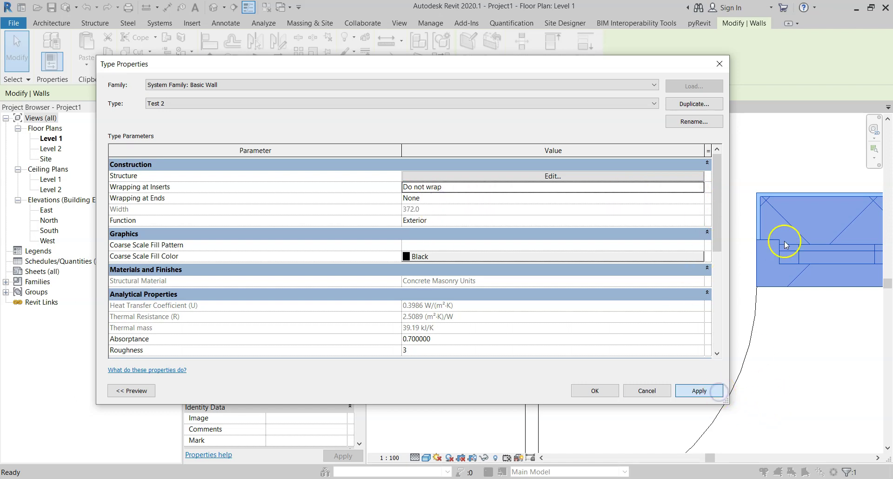
pyautogui.click(698, 186)
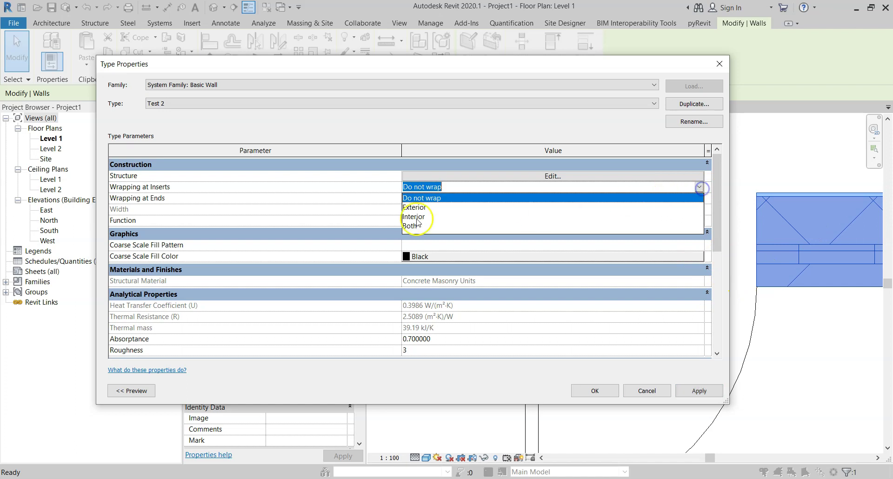
pyautogui.click(414, 225)
pyautogui.click(699, 390)
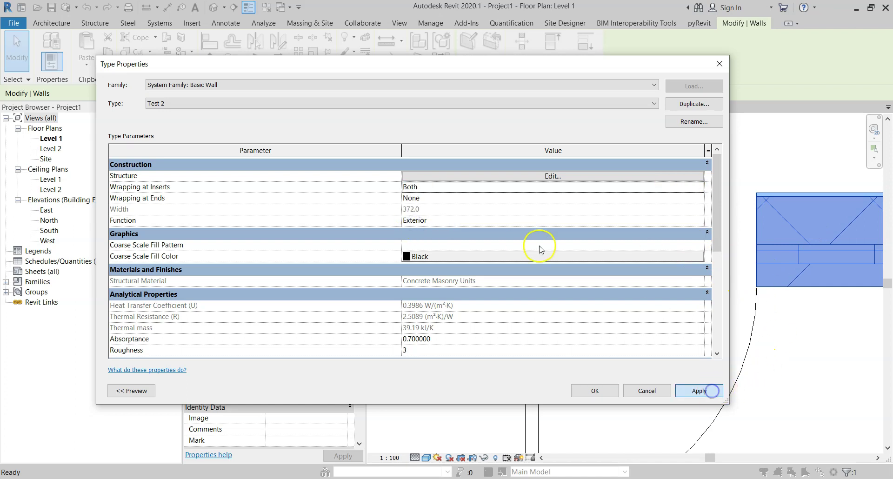
# - Set Wrapping at Ends to Exterior, confirm, and deselect the wall
pyautogui.click(699, 199)
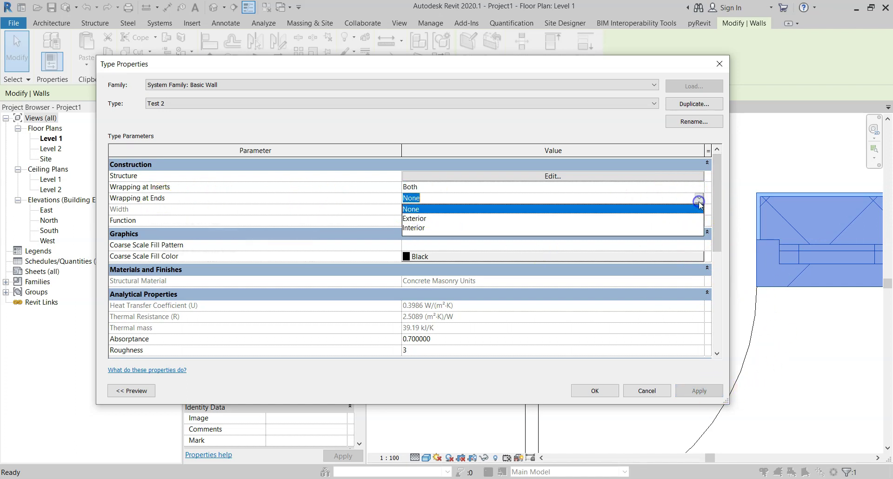
pyautogui.click(427, 218)
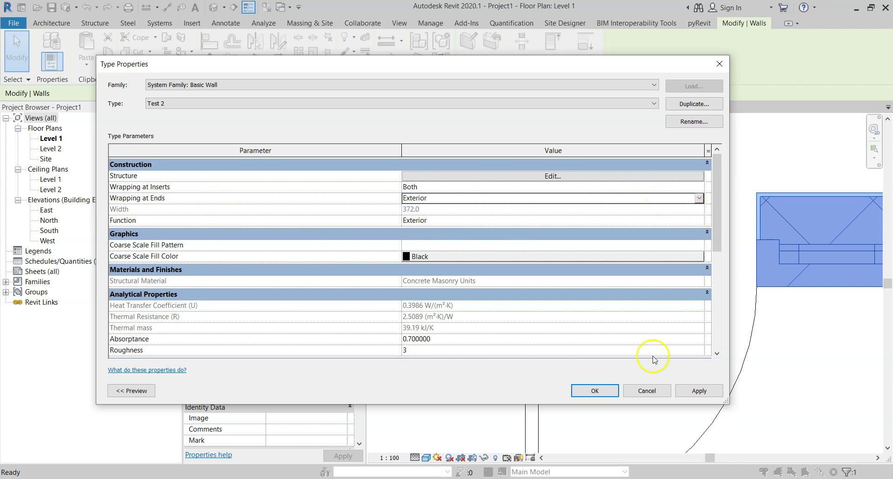
pyautogui.click(595, 390)
pyautogui.click(658, 255)
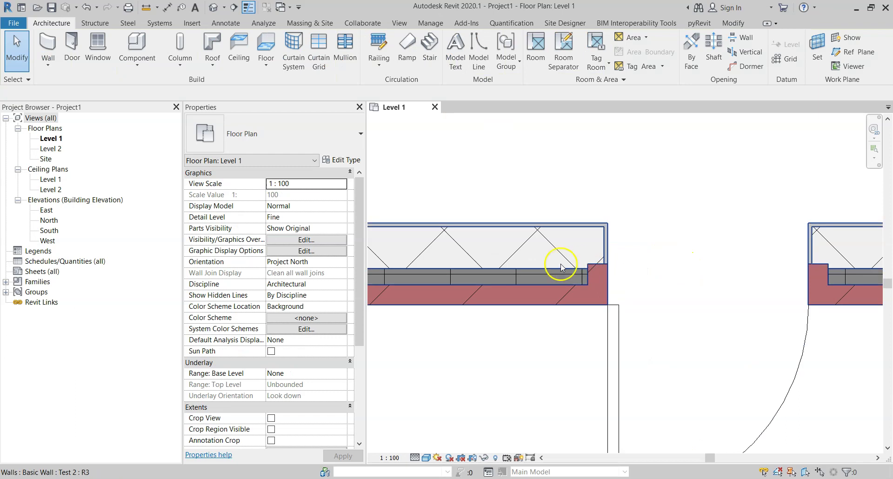
pyautogui.moveTo(561, 265); pyautogui.dragTo(726, 298, button='middle')
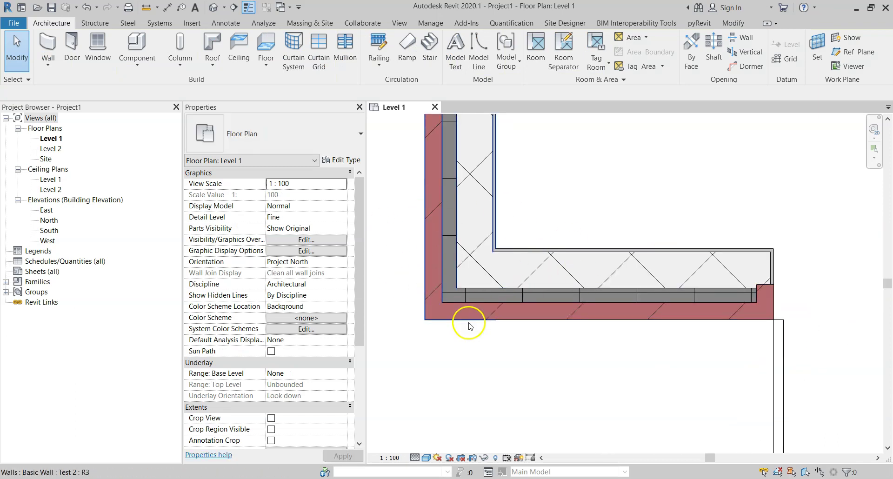
pyautogui.scroll(-4, 431, 299)
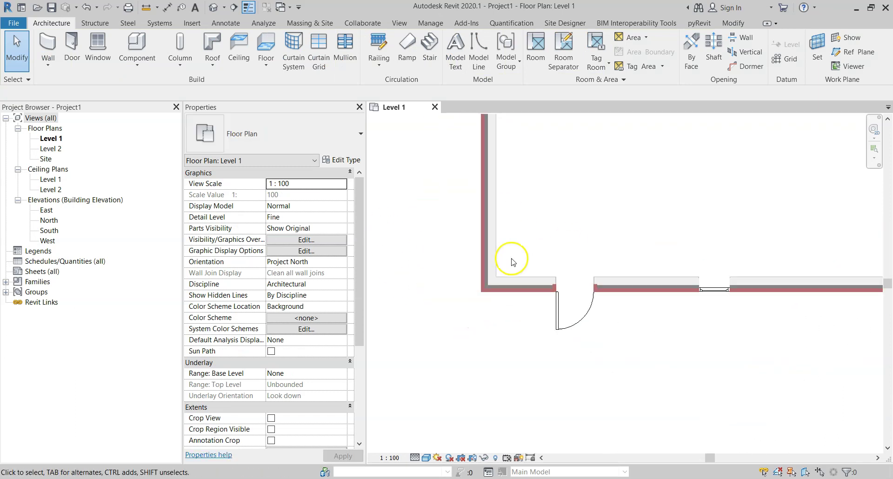
pyautogui.moveTo(560, 140)
pyautogui.mouseDown(button='middle')
pyautogui.moveTo(506, 223)
pyautogui.moveTo(496, 342)
pyautogui.moveTo(632, 347)
pyautogui.moveTo(571, 270)
pyautogui.moveTo(644, 219)
pyautogui.mouseUp(button='middle')
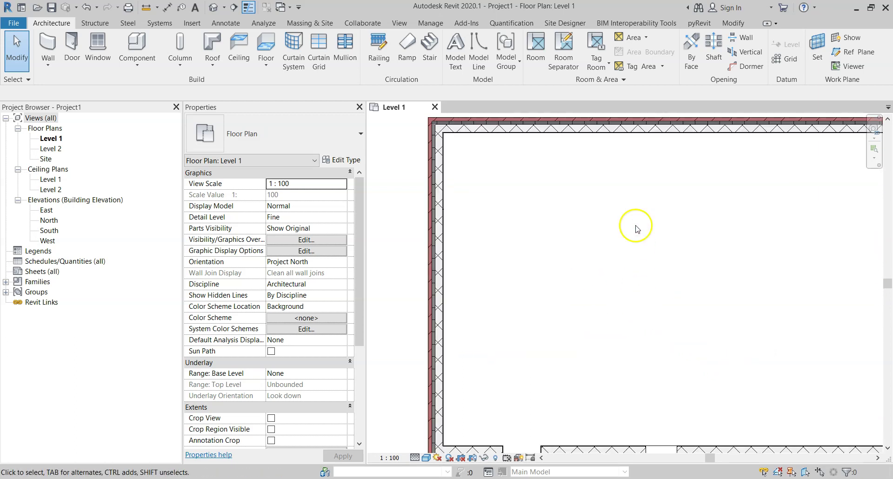
pyautogui.scroll(-3, 645, 230)
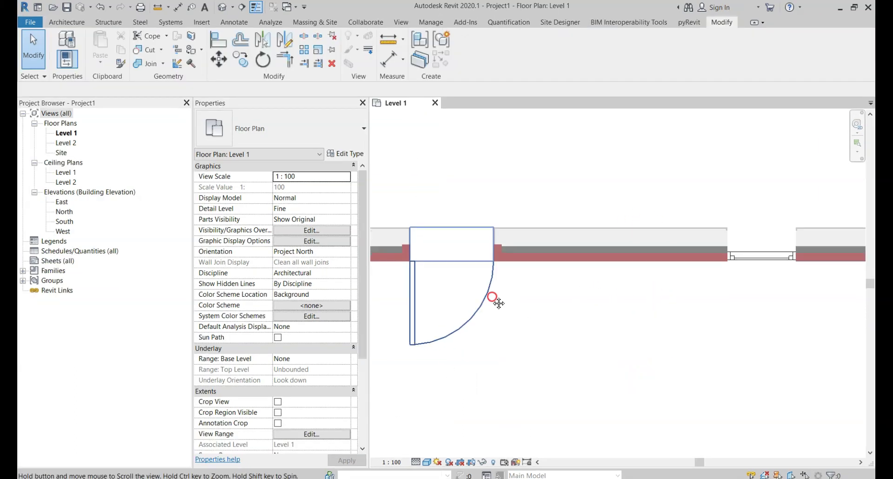
pyautogui.moveTo(498, 303); pyautogui.dragTo(658, 243, button='middle')
pyautogui.scroll(4, 625, 285)
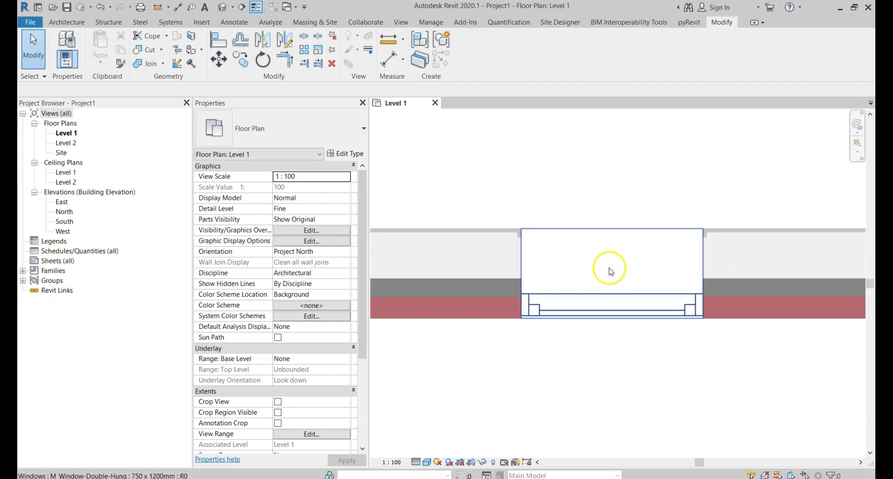
pyautogui.scroll(2, 575, 249)
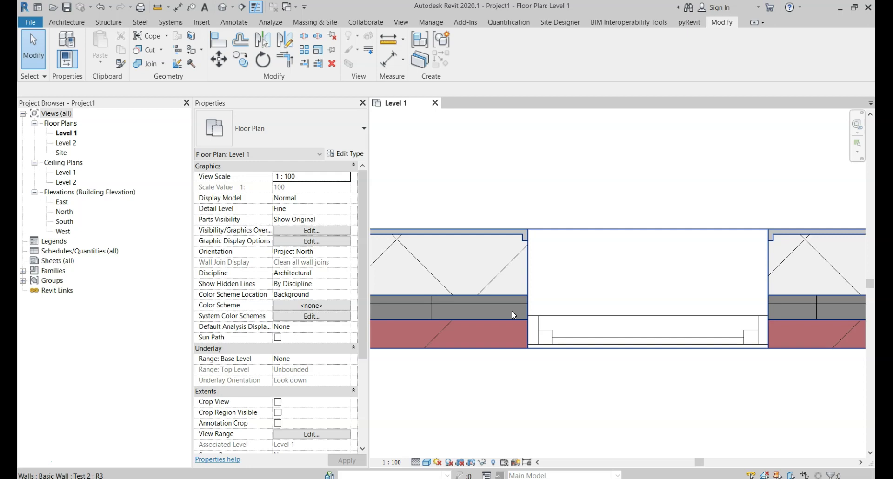
# - Flip the 750 x 1200mm M_Window-Double-Hung window to face the Test 2 wall's opposite side
pyautogui.click(577, 307)
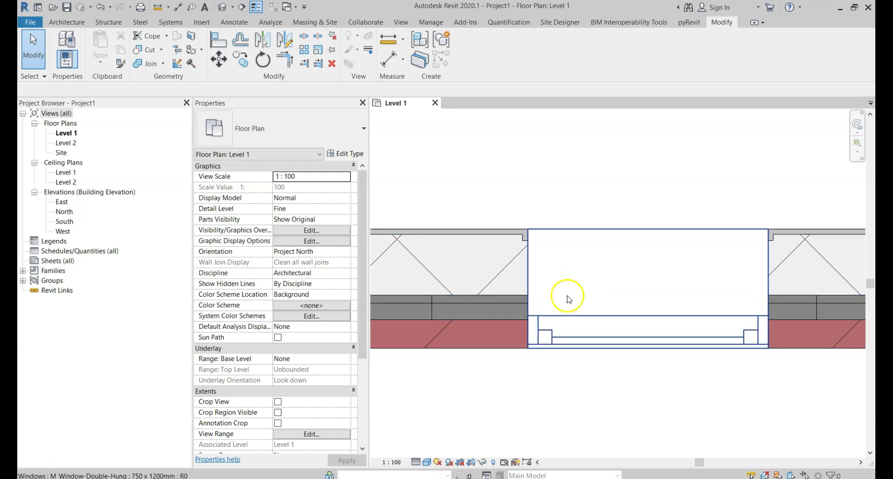
pyautogui.press('Escape')
pyautogui.click(578, 313)
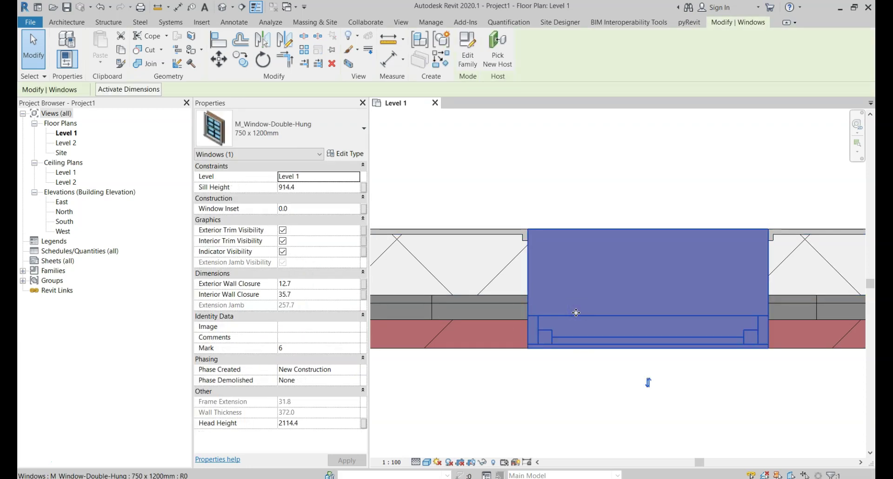
pyautogui.press('space')
pyautogui.click(811, 193)
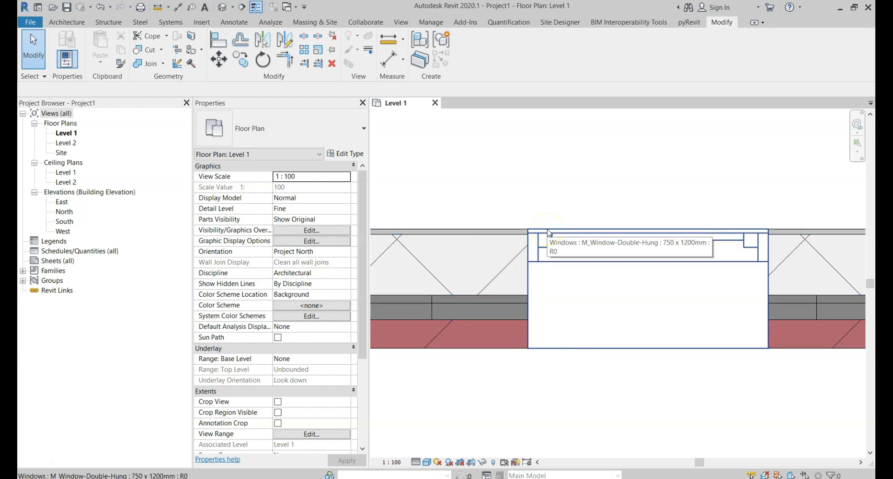
pyautogui.scroll(-5, 548, 233)
pyautogui.scroll(2, 630, 279)
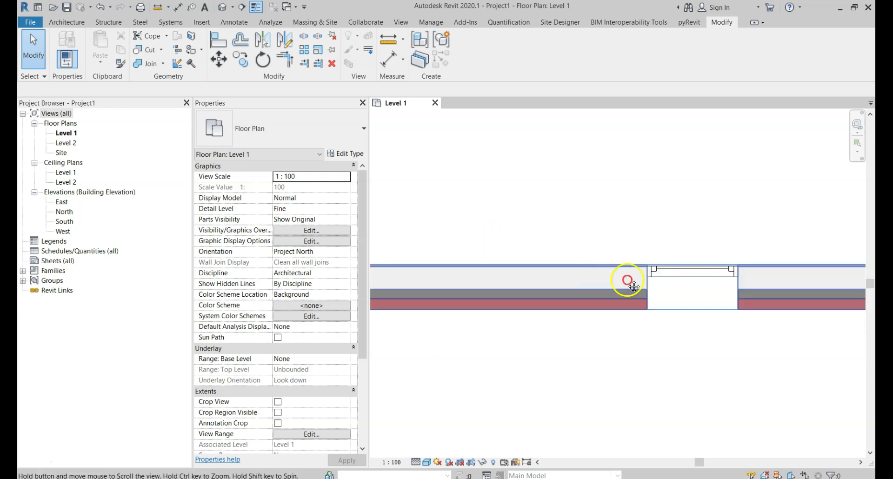
pyautogui.scroll(-2, 651, 251)
pyautogui.scroll(2, 618, 285)
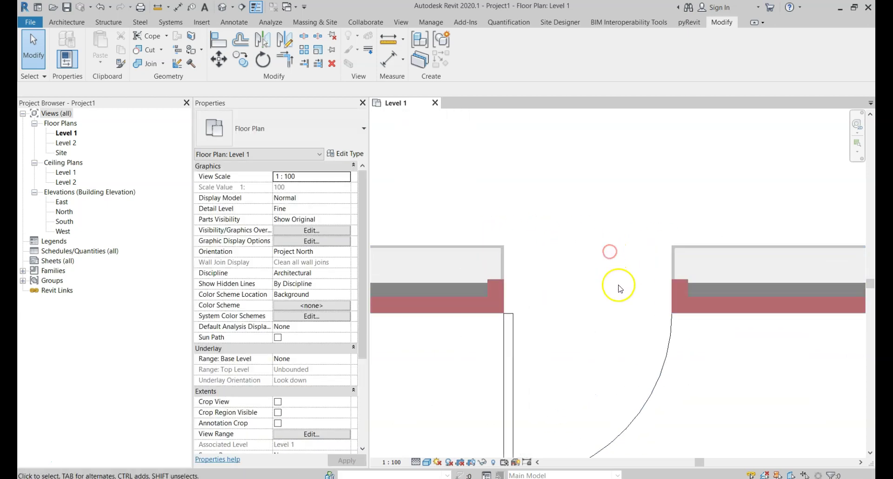
pyautogui.scroll(1, 579, 324)
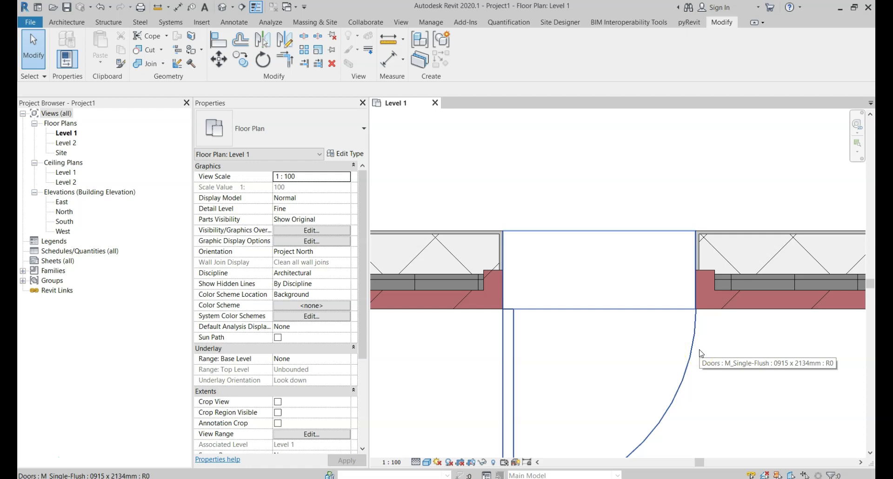
pyautogui.scroll(-5, 701, 353)
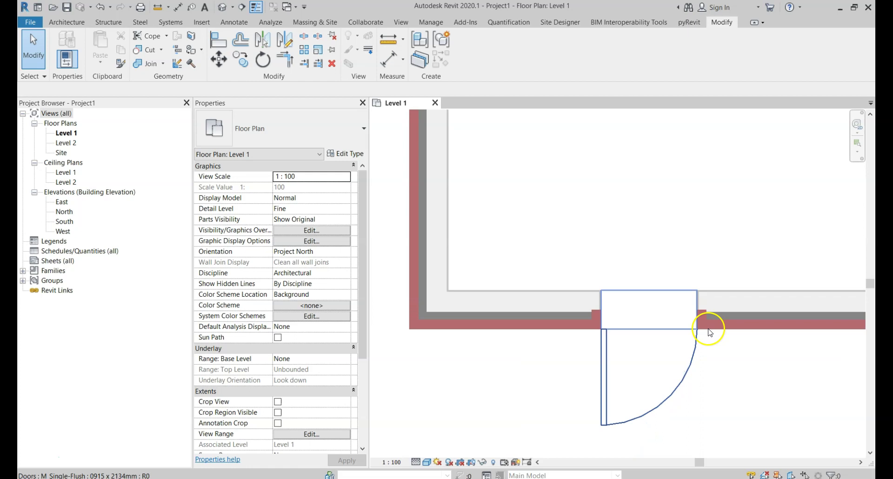
pyautogui.click(654, 333)
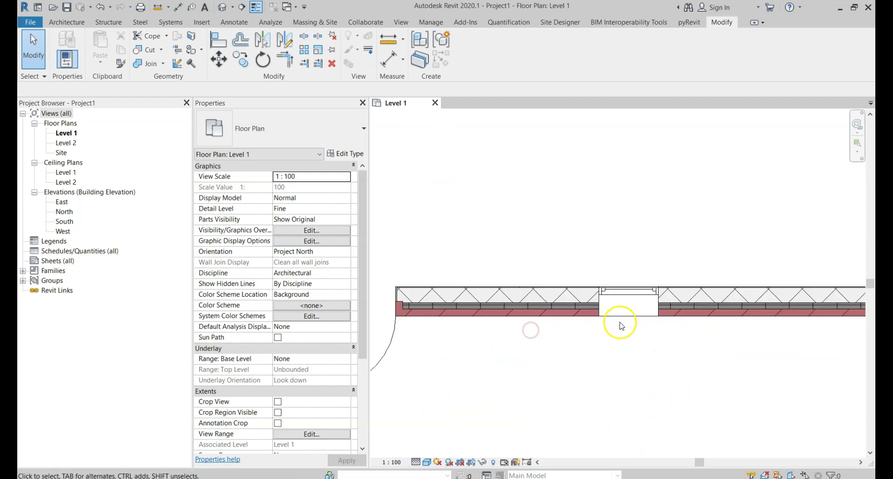
pyautogui.moveTo(622, 323); pyautogui.dragTo(590, 350, button='middle')
pyautogui.scroll(2, 651, 343)
pyautogui.moveTo(652, 343); pyautogui.dragTo(631, 346, button='middle')
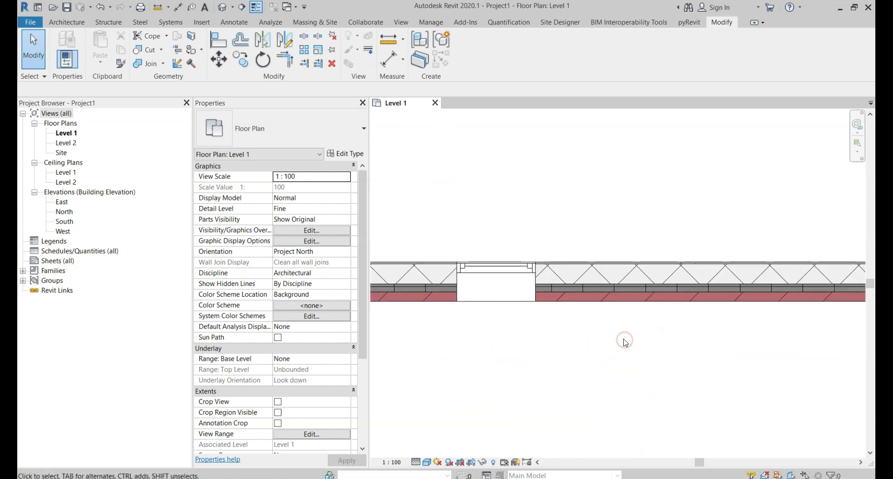
pyautogui.scroll(1, 624, 340)
pyautogui.click(622, 331)
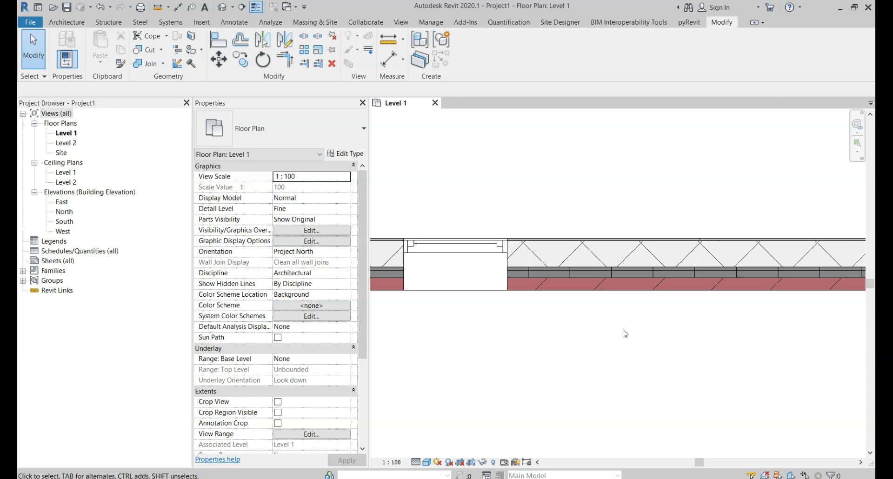
pyautogui.moveTo(625, 333); pyautogui.dragTo(596, 332, button='middle')
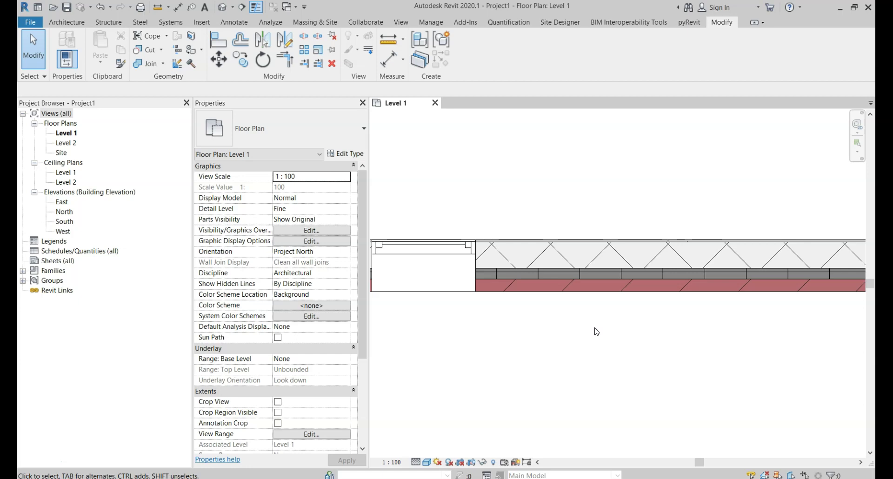
# - Place an M_Fixed 0915 x 1830mm window (WN) in a plain stretch of the Test 2 wall
pyautogui.press('w')
pyautogui.press('n')
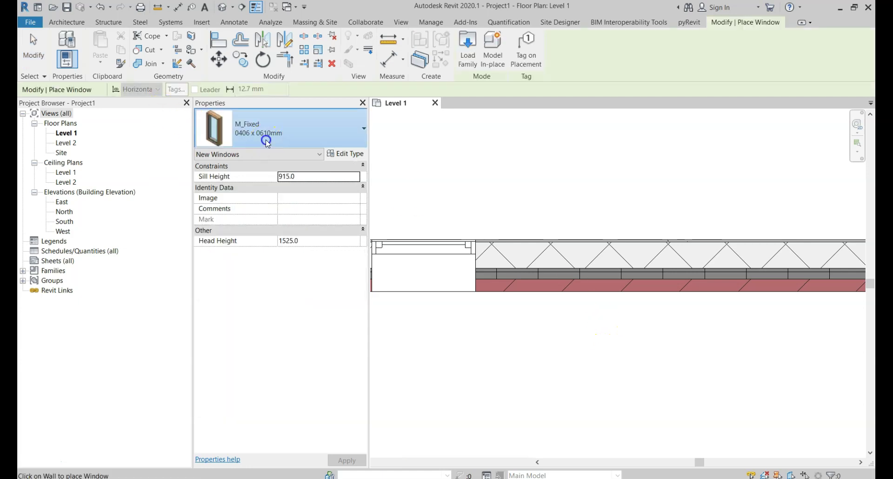
pyautogui.click(266, 140)
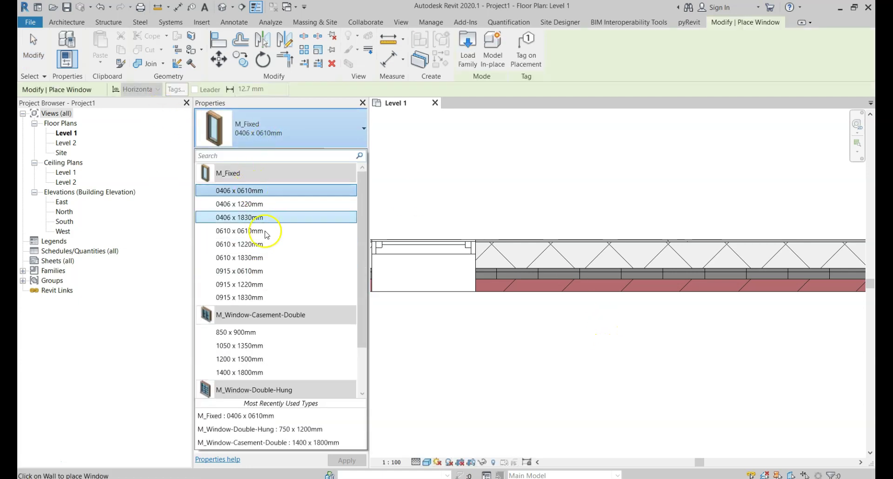
pyautogui.click(269, 298)
pyautogui.moveTo(667, 323); pyautogui.dragTo(590, 326, button='middle')
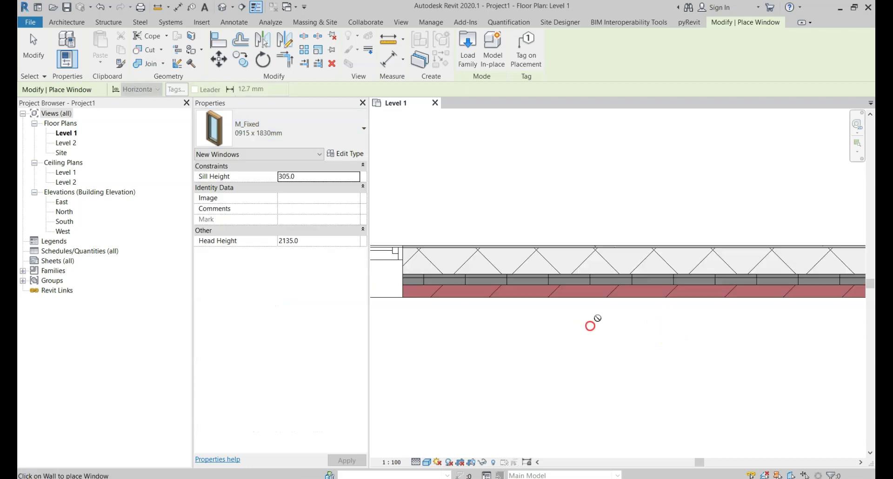
pyautogui.click(658, 283)
pyautogui.press('Escape')
pyautogui.press('Escape')
pyautogui.click(628, 297)
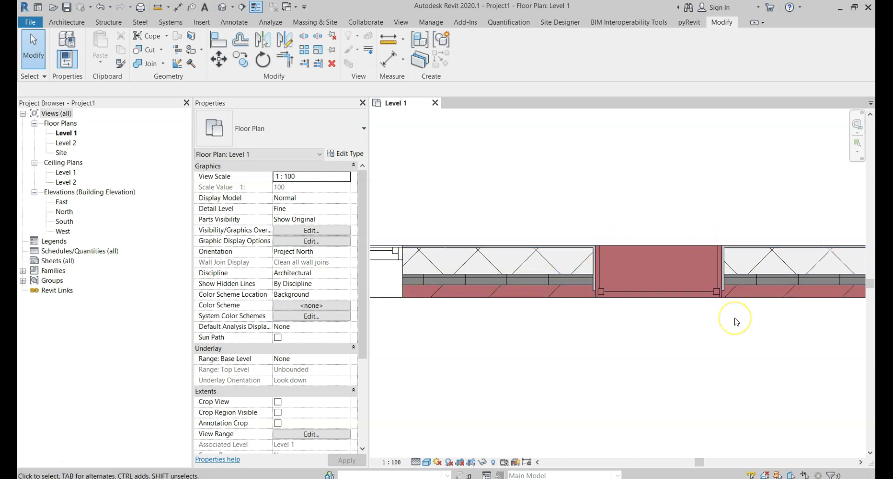
pyautogui.scroll(4, 637, 298)
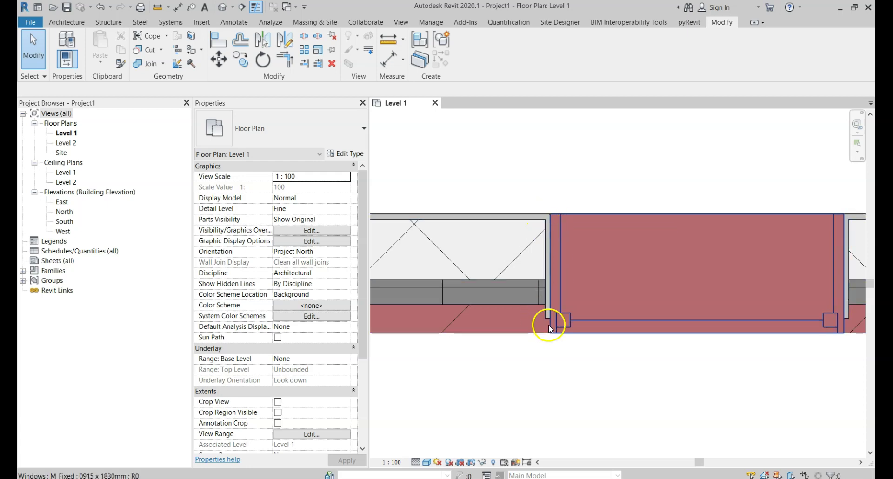
# - Flip the new fixed window to the opposite face of the wall
pyautogui.click(597, 315)
pyautogui.press('Escape')
pyautogui.click(607, 319)
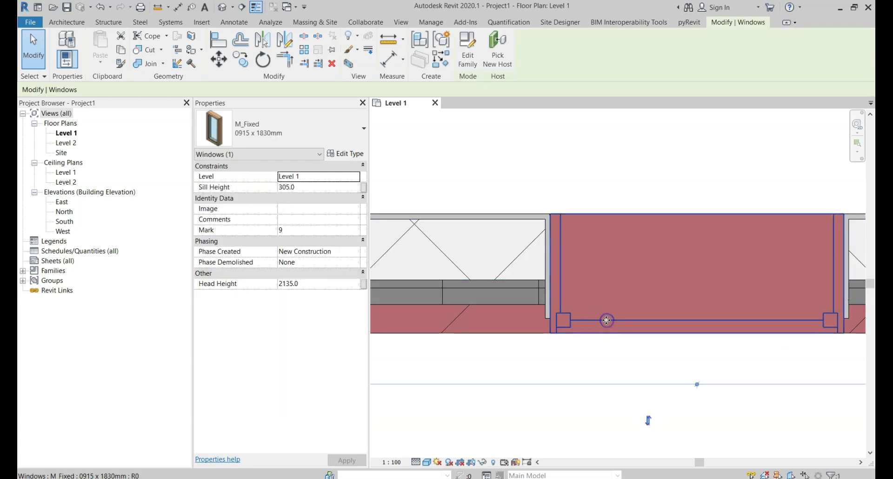
pyautogui.press('space')
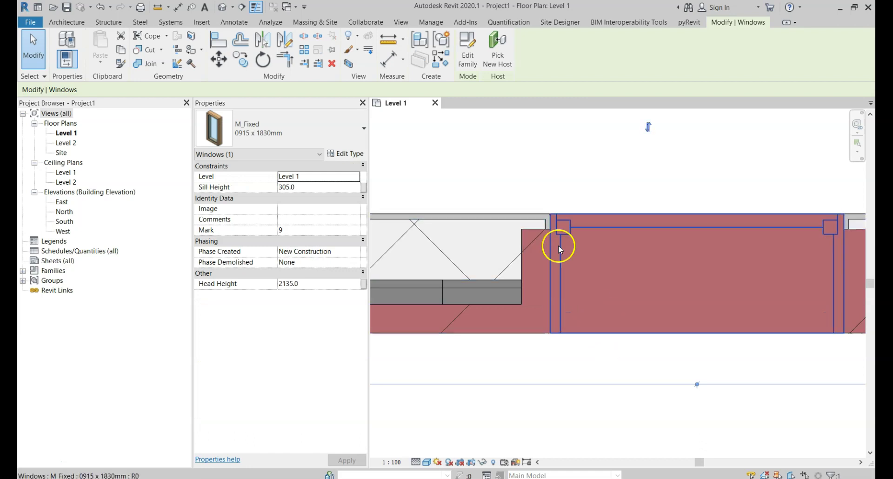
pyautogui.press('Escape')
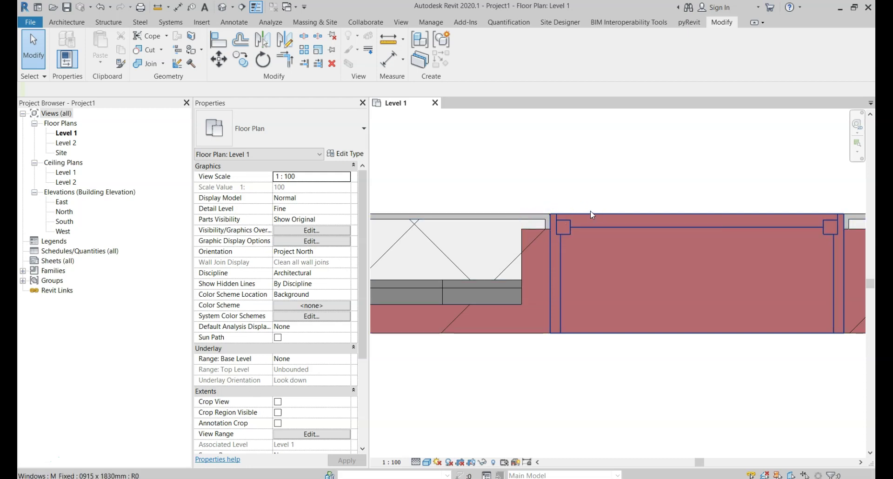
# - Shorten the vertical wall so its end stops 1200 above the horizontal wall
pyautogui.scroll(2, 592, 212)
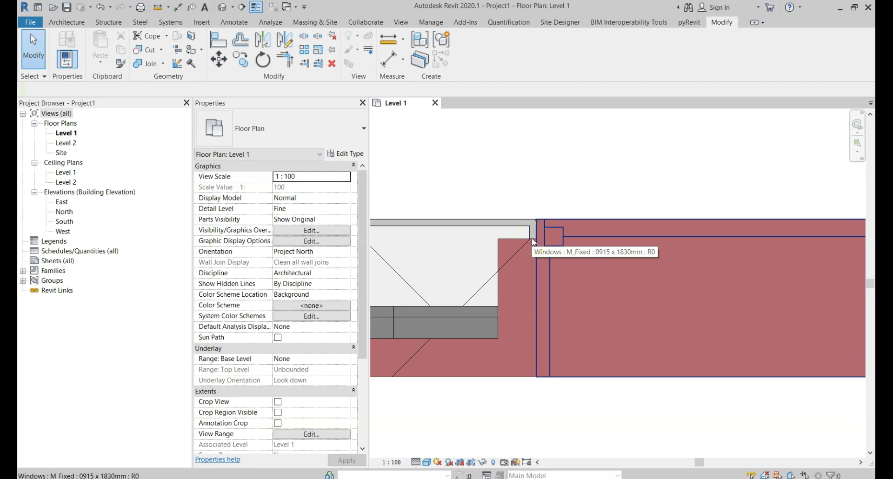
pyautogui.click(553, 196)
pyautogui.scroll(-3, 558, 193)
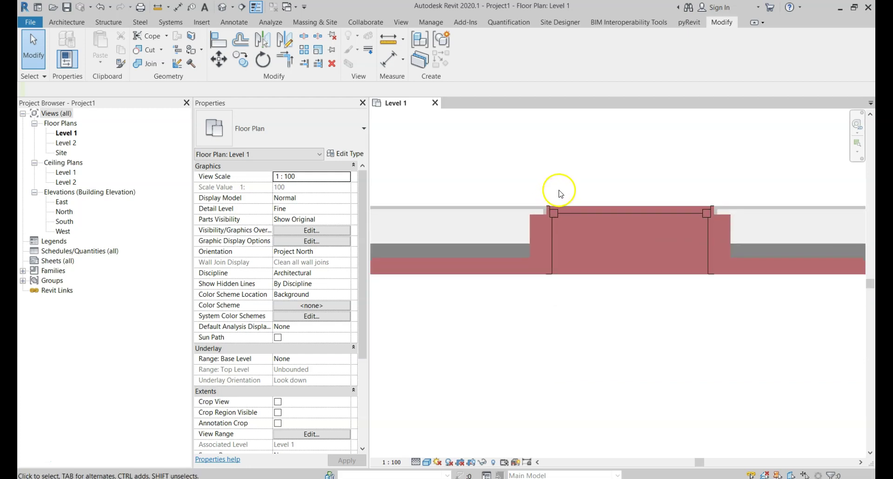
pyautogui.scroll(-1, 560, 194)
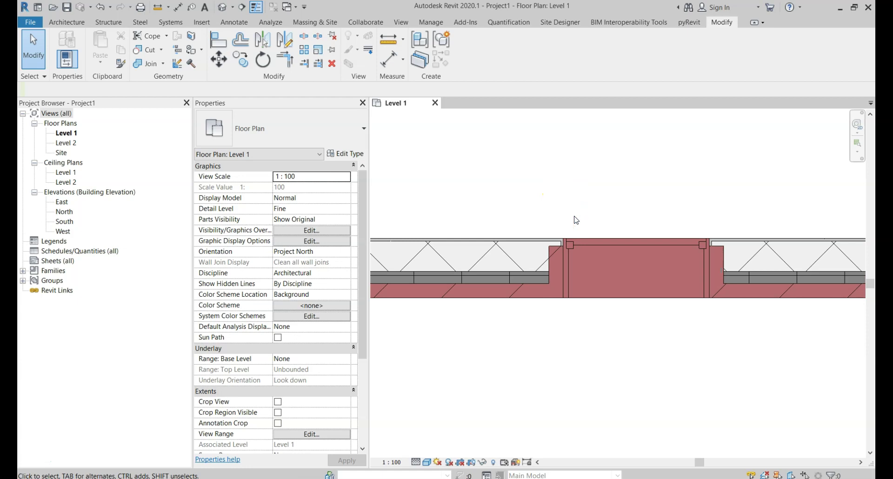
pyautogui.scroll(-1, 579, 219)
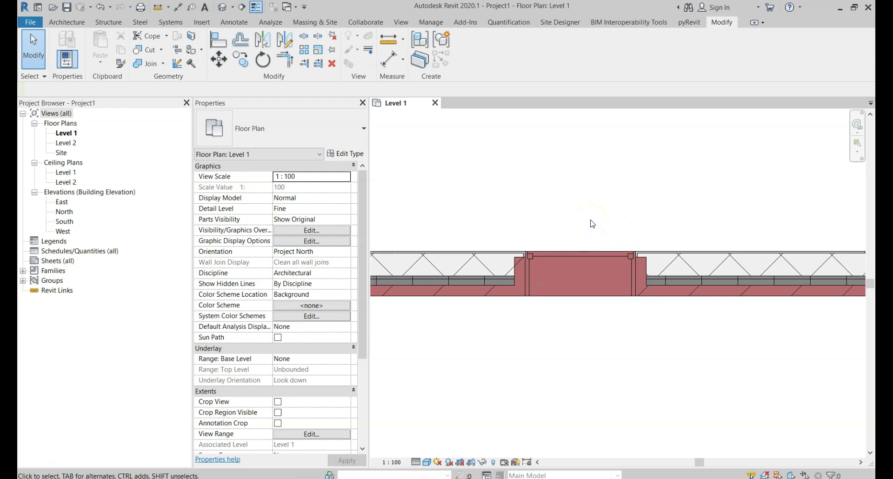
pyautogui.scroll(-2, 628, 226)
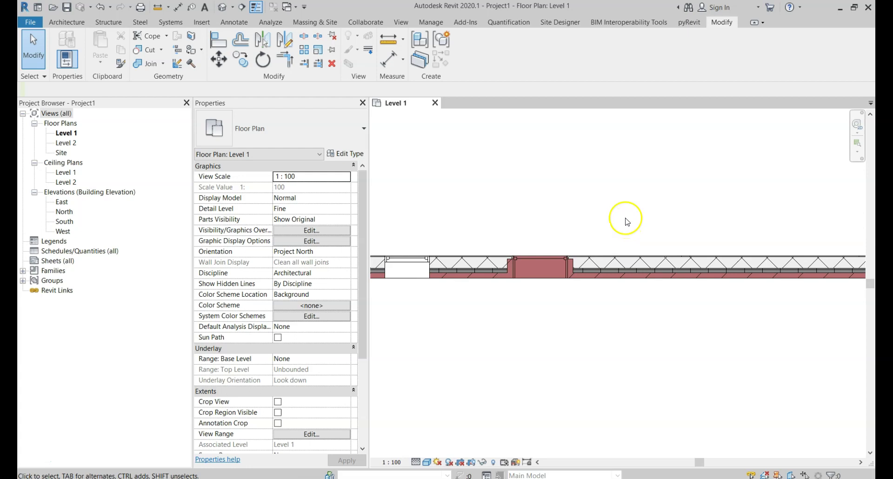
pyautogui.scroll(-2, 504, 279)
pyautogui.scroll(2, 658, 219)
pyautogui.click(641, 222)
pyautogui.moveTo(634, 272); pyautogui.dragTo(630, 190)
pyautogui.click(669, 269)
pyautogui.scroll(4, 647, 270)
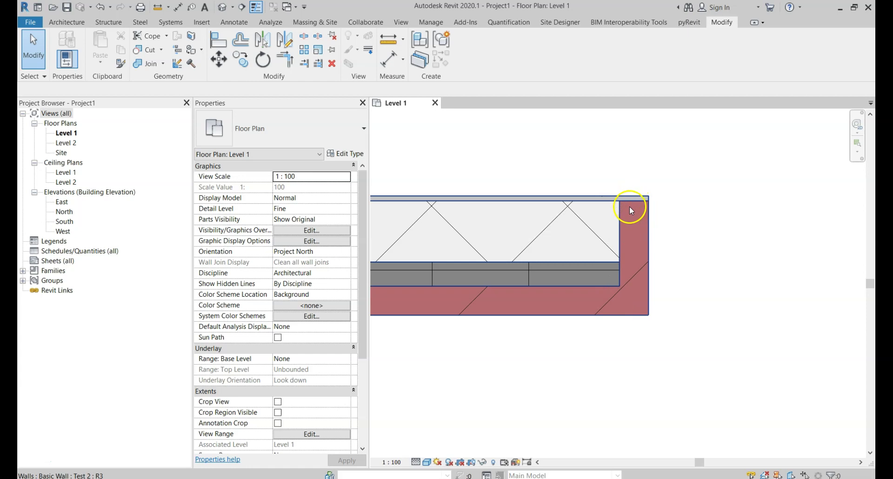
pyautogui.click(629, 233)
pyautogui.click(356, 153)
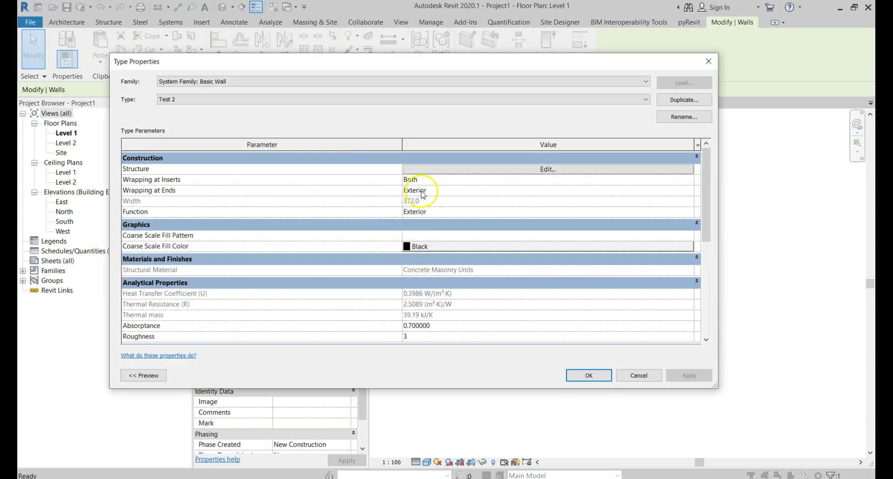
pyautogui.moveTo(184, 191)
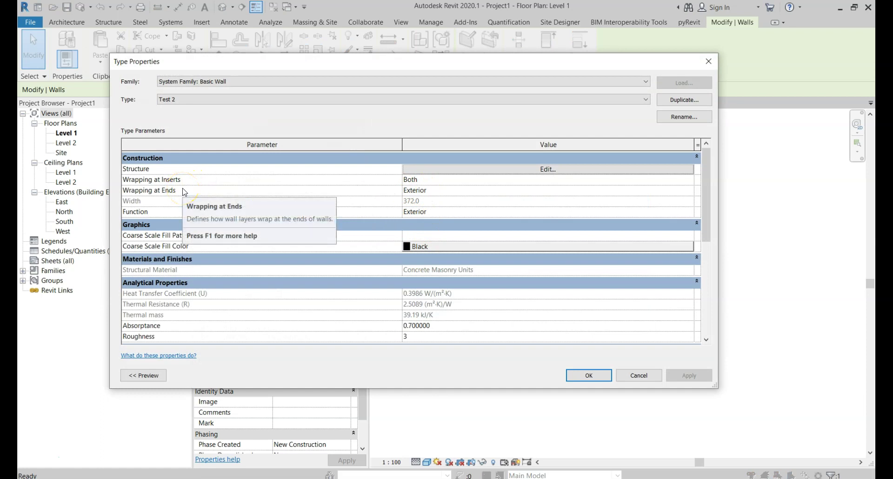
pyautogui.click(689, 190)
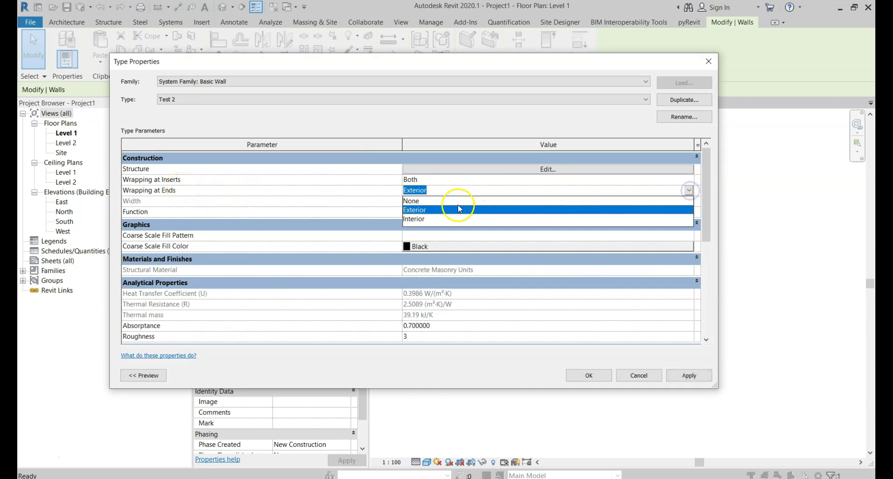
pyautogui.click(424, 219)
pyautogui.click(679, 375)
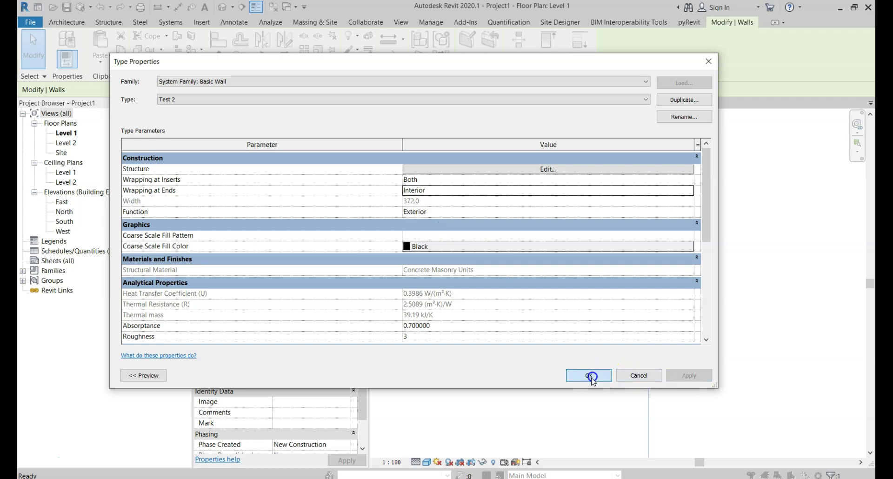
pyautogui.click(590, 375)
pyautogui.click(744, 355)
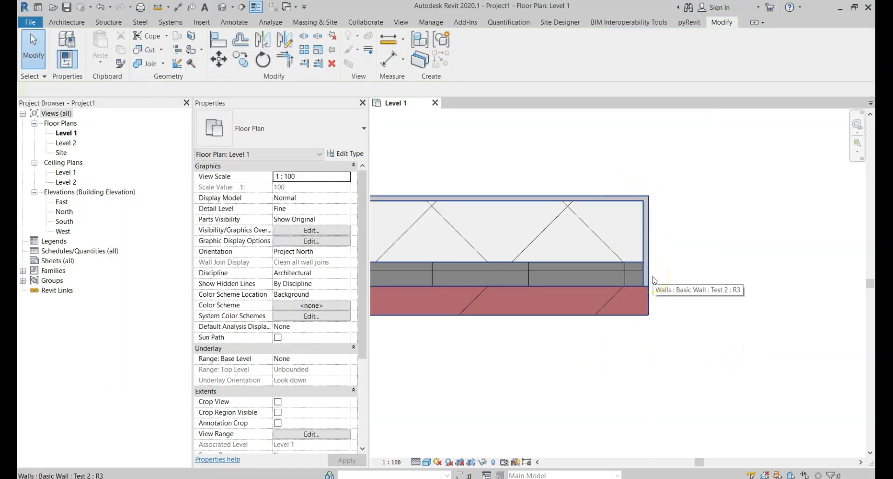
pyautogui.click(612, 312)
pyautogui.click(351, 154)
pyautogui.click(689, 212)
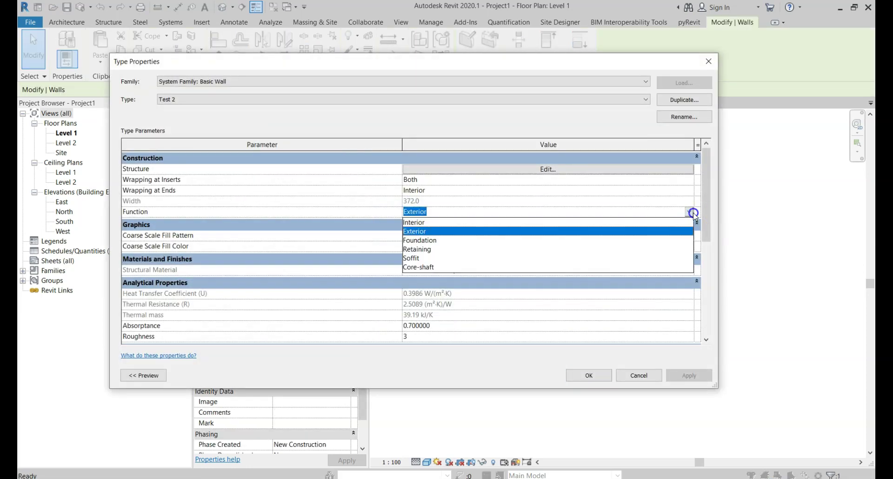
pyautogui.click(684, 194)
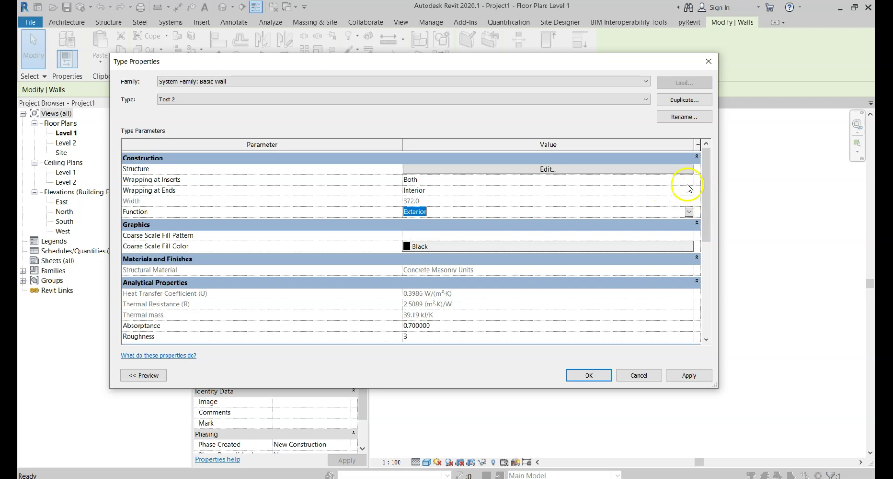
pyautogui.click(689, 191)
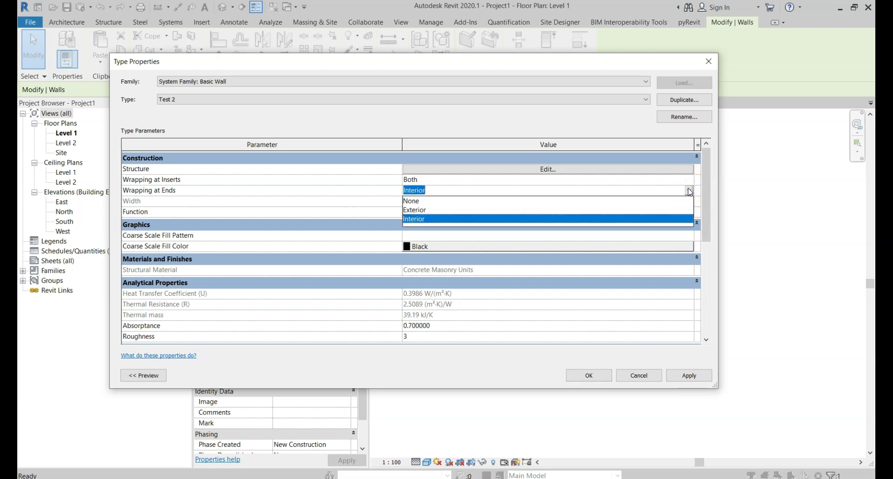
pyautogui.click(471, 211)
pyautogui.click(579, 374)
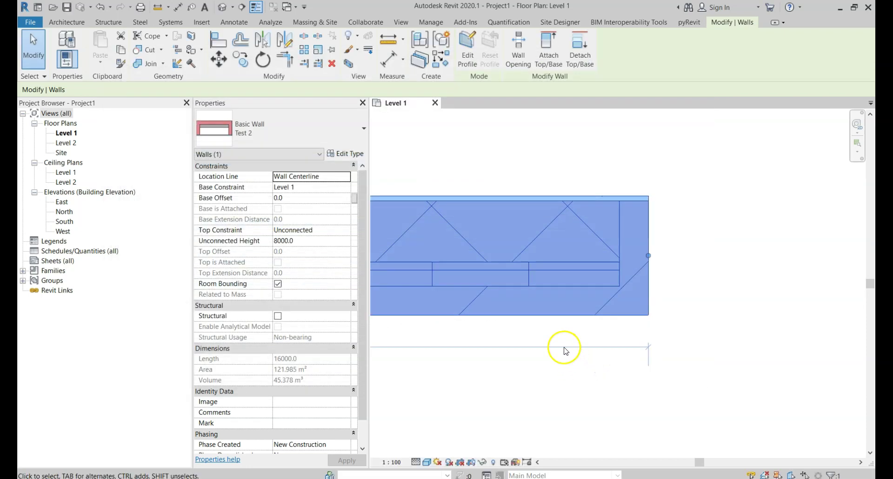
pyautogui.click(571, 362)
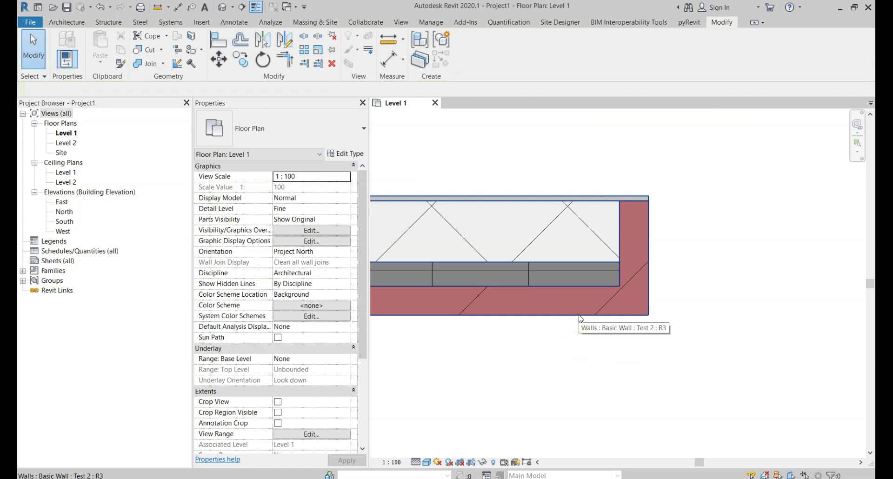
# - Turn on Wraps for the Rigid insulation (Substrate) layer in the Test 2 wall structure
pyautogui.click(552, 258)
pyautogui.click(334, 155)
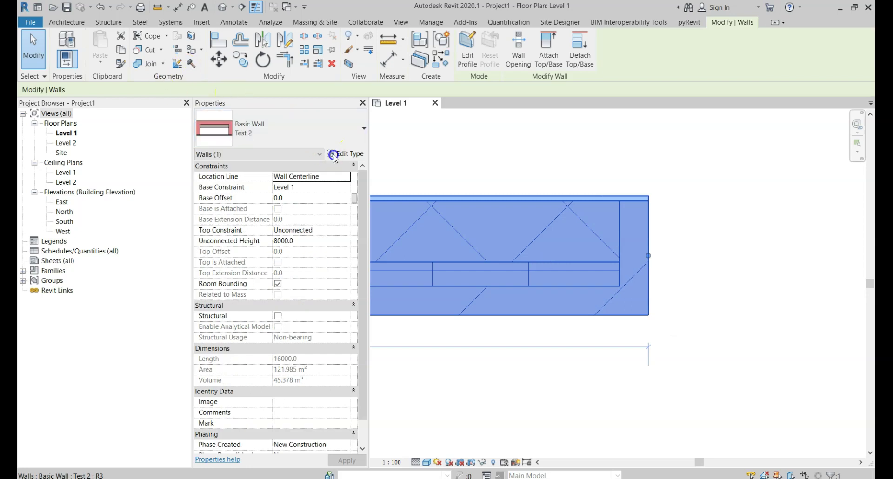
pyautogui.click(600, 170)
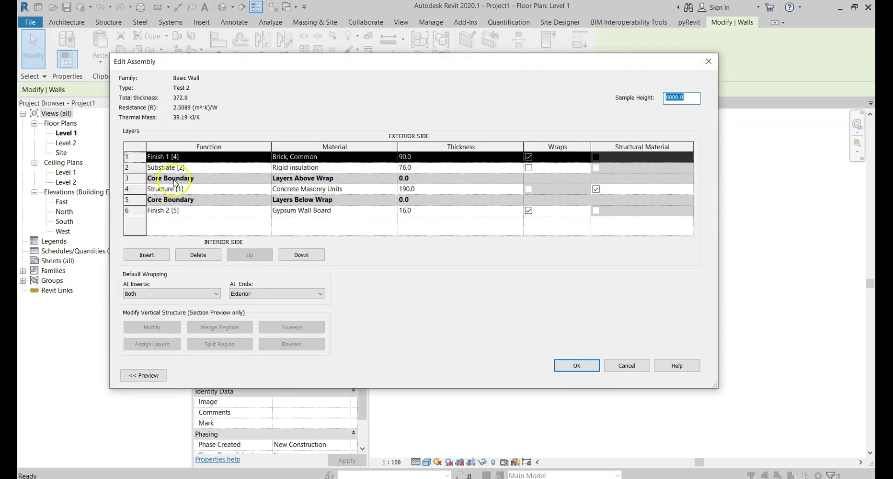
pyautogui.click(528, 167)
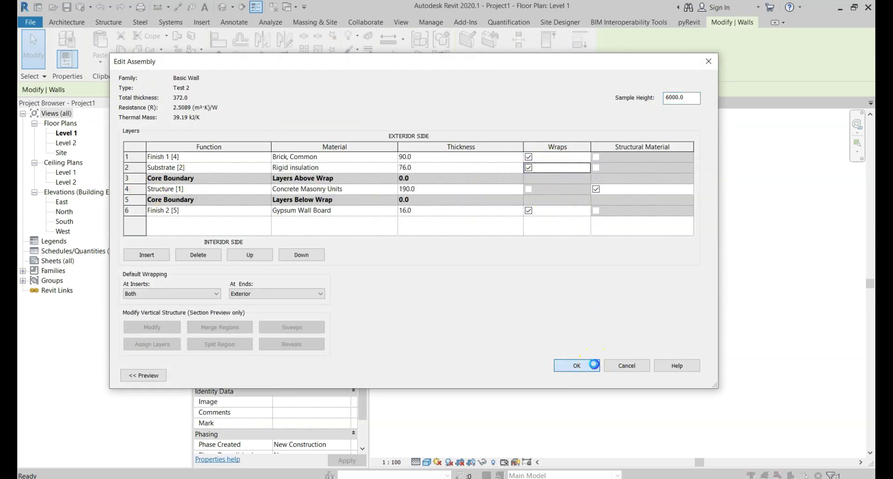
pyautogui.click(576, 366)
pyautogui.click(589, 375)
pyautogui.click(636, 372)
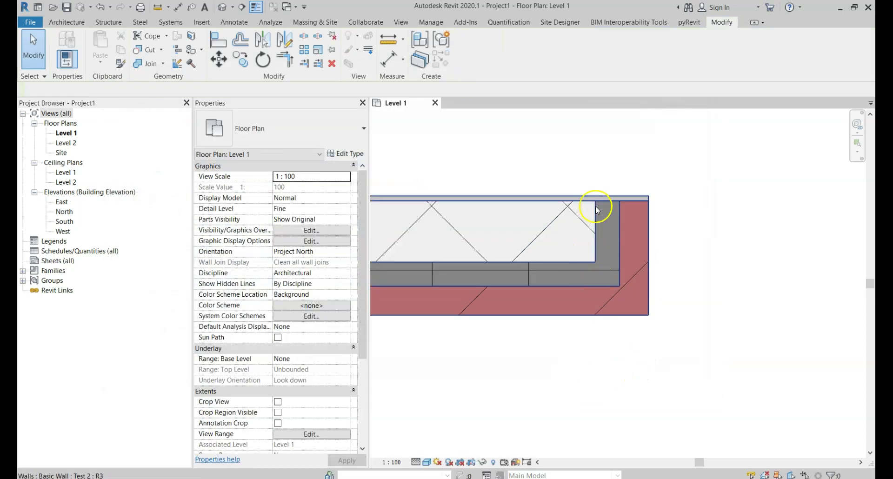
# - Pan and zoom to inspect the wall junction and the thinner wall's opening
pyautogui.scroll(-3, 597, 210)
pyautogui.moveTo(584, 219); pyautogui.dragTo(742, 302, button='middle')
pyautogui.scroll(5, 600, 219)
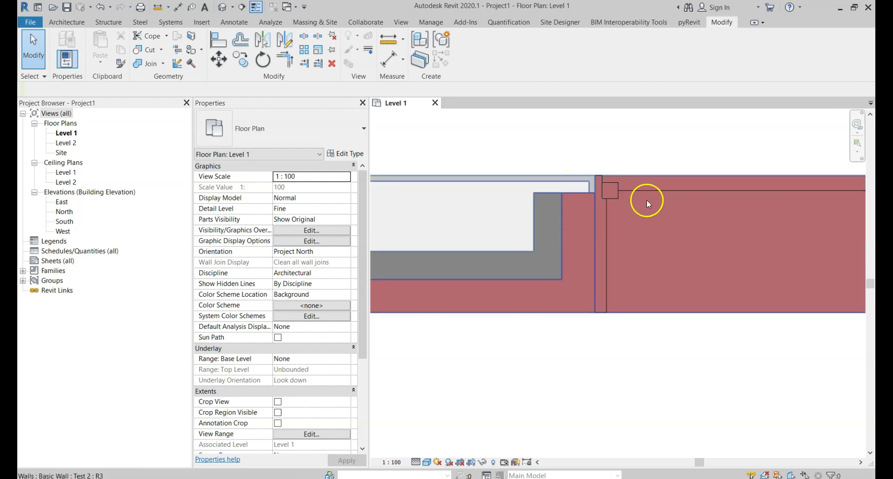
pyautogui.scroll(-3, 544, 199)
pyautogui.moveTo(544, 199); pyautogui.dragTo(702, 322, button='middle')
pyautogui.scroll(-3, 544, 309)
pyautogui.scroll(3, 590, 295)
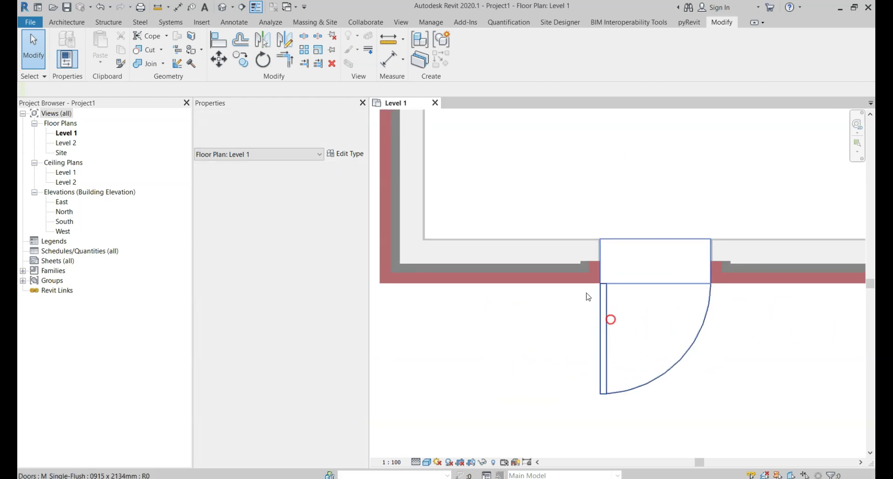
pyautogui.scroll(3, 612, 261)
pyautogui.scroll(-5, 612, 262)
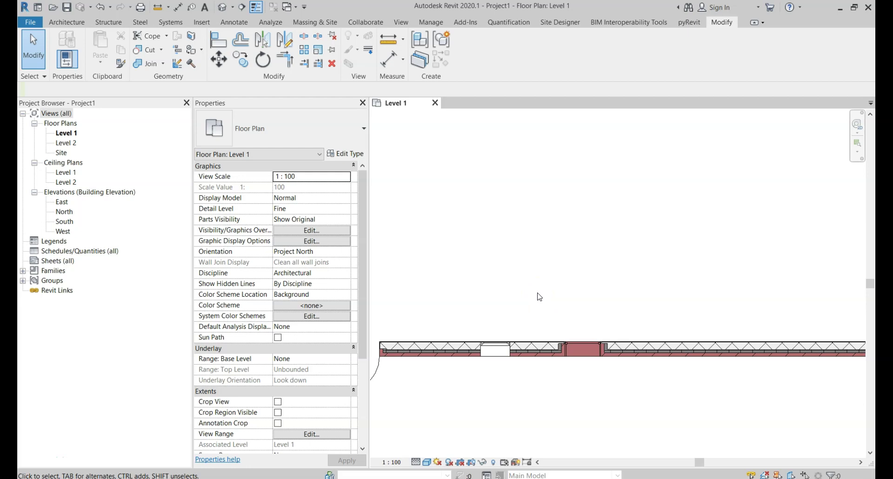
# - Open the long wall's Test 2 Edit Assembly and review its layers and default wrapping settings
pyautogui.click(618, 350)
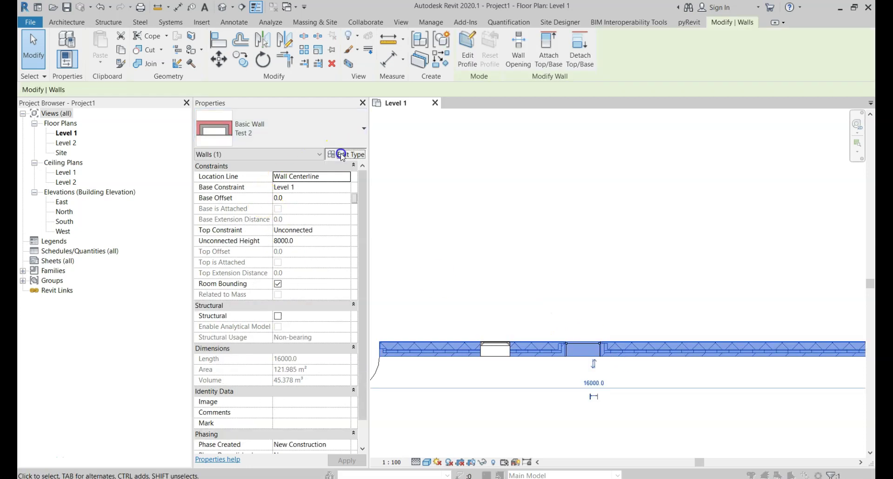
pyautogui.click(341, 154)
pyautogui.click(520, 173)
pyautogui.click(528, 168)
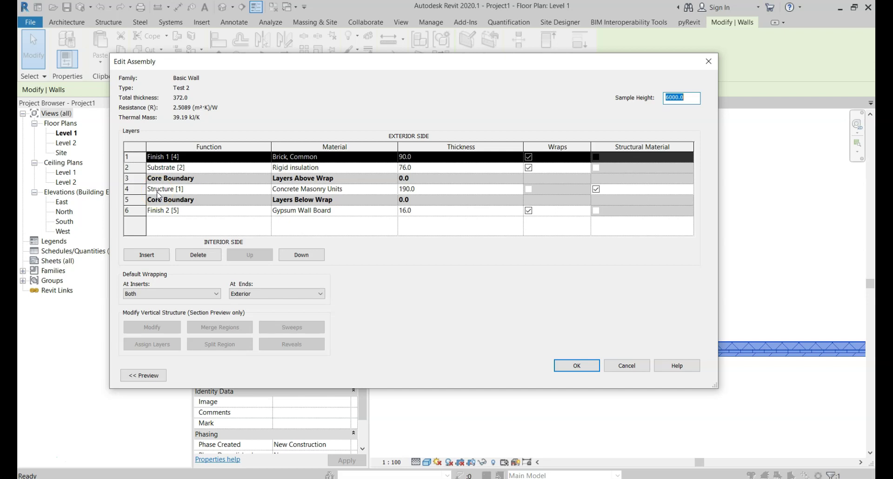
pyautogui.click(525, 172)
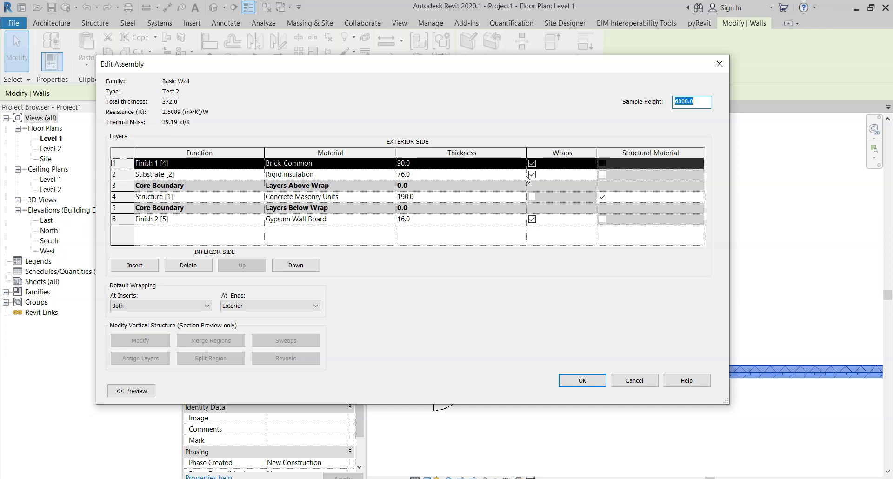
pyautogui.click(602, 219)
pyautogui.click(566, 199)
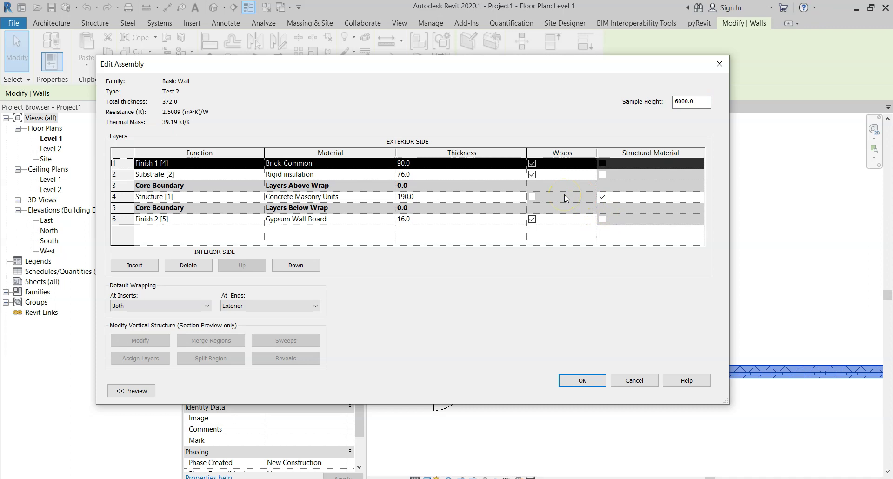